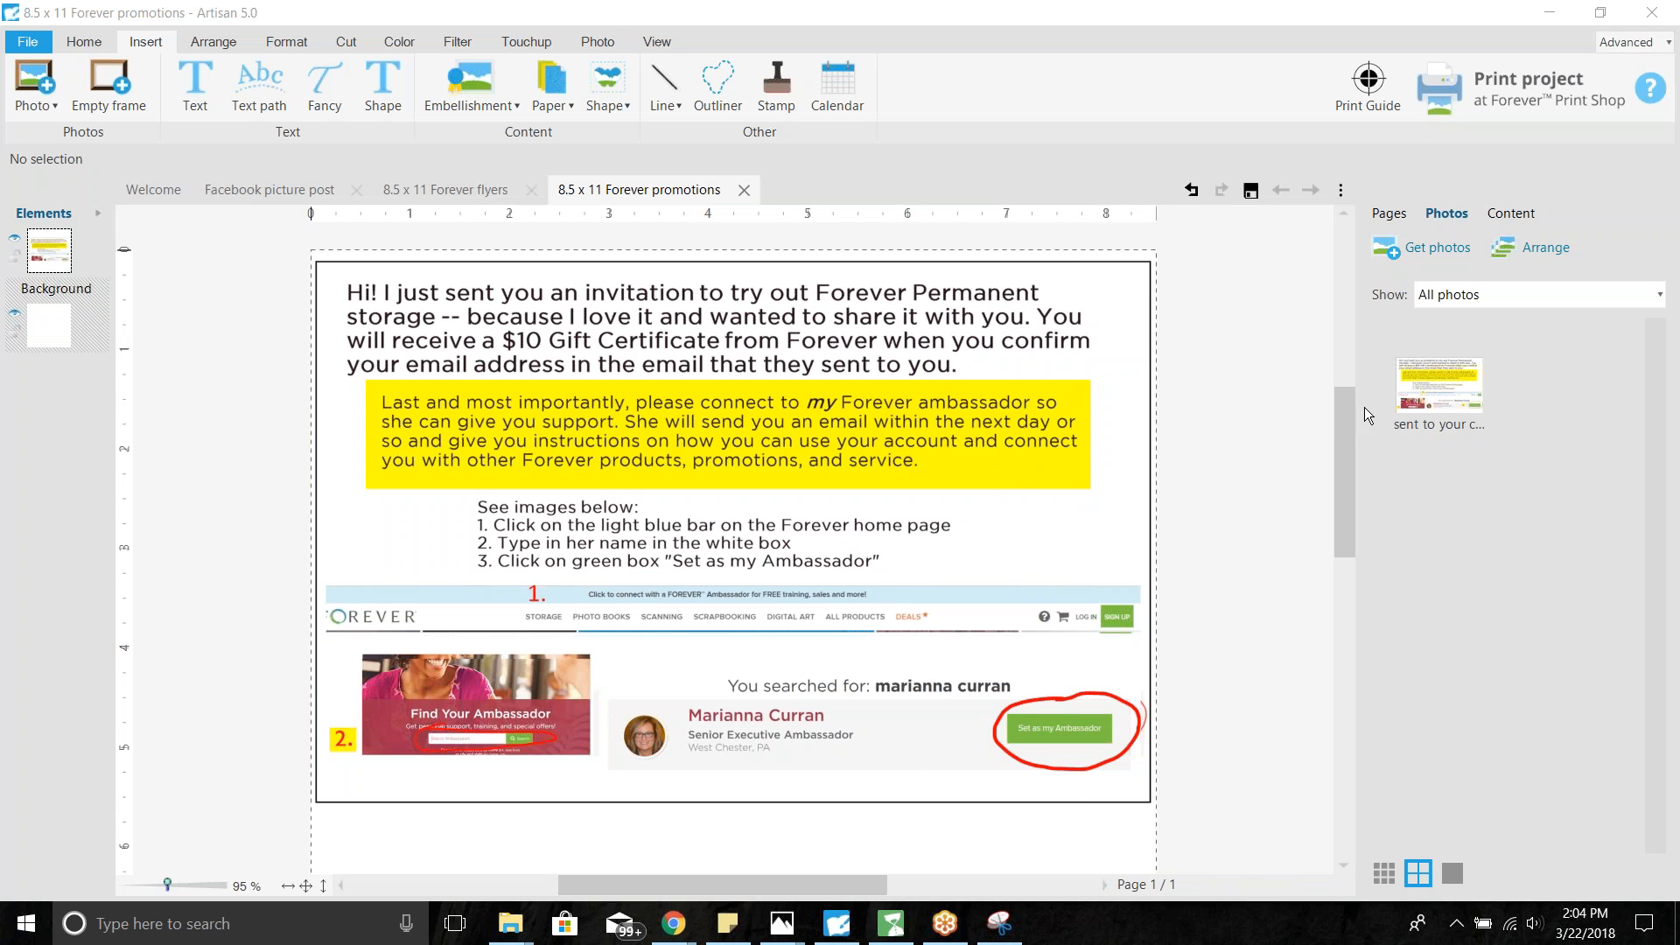
- Look through the Start menu's Windows Accessories for the Snipping Tool, then close the app list
{"action": "mouse_move", "coordinate": [1342, 423]}
{"action": "left_mouse_down"}
{"action": "mouse_move", "coordinate": [1336, 449]}
{"action": "mouse_move", "coordinate": [1334, 429]}
{"action": "left_mouse_up"}
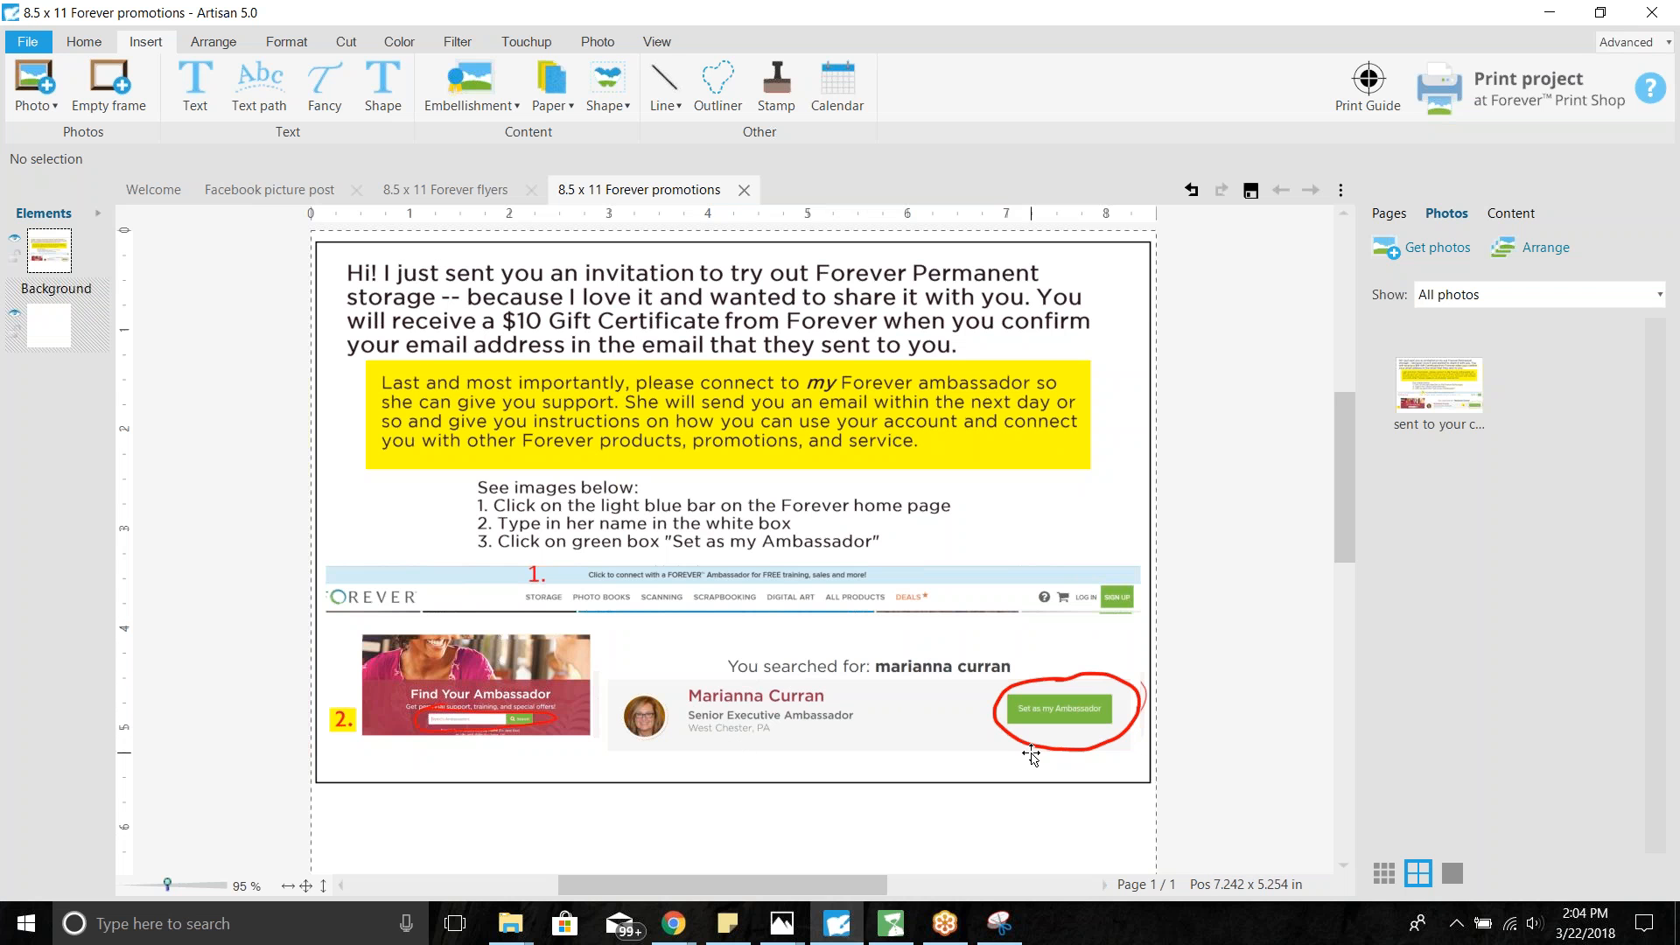
{"action": "left_click", "coordinate": [17, 919]}
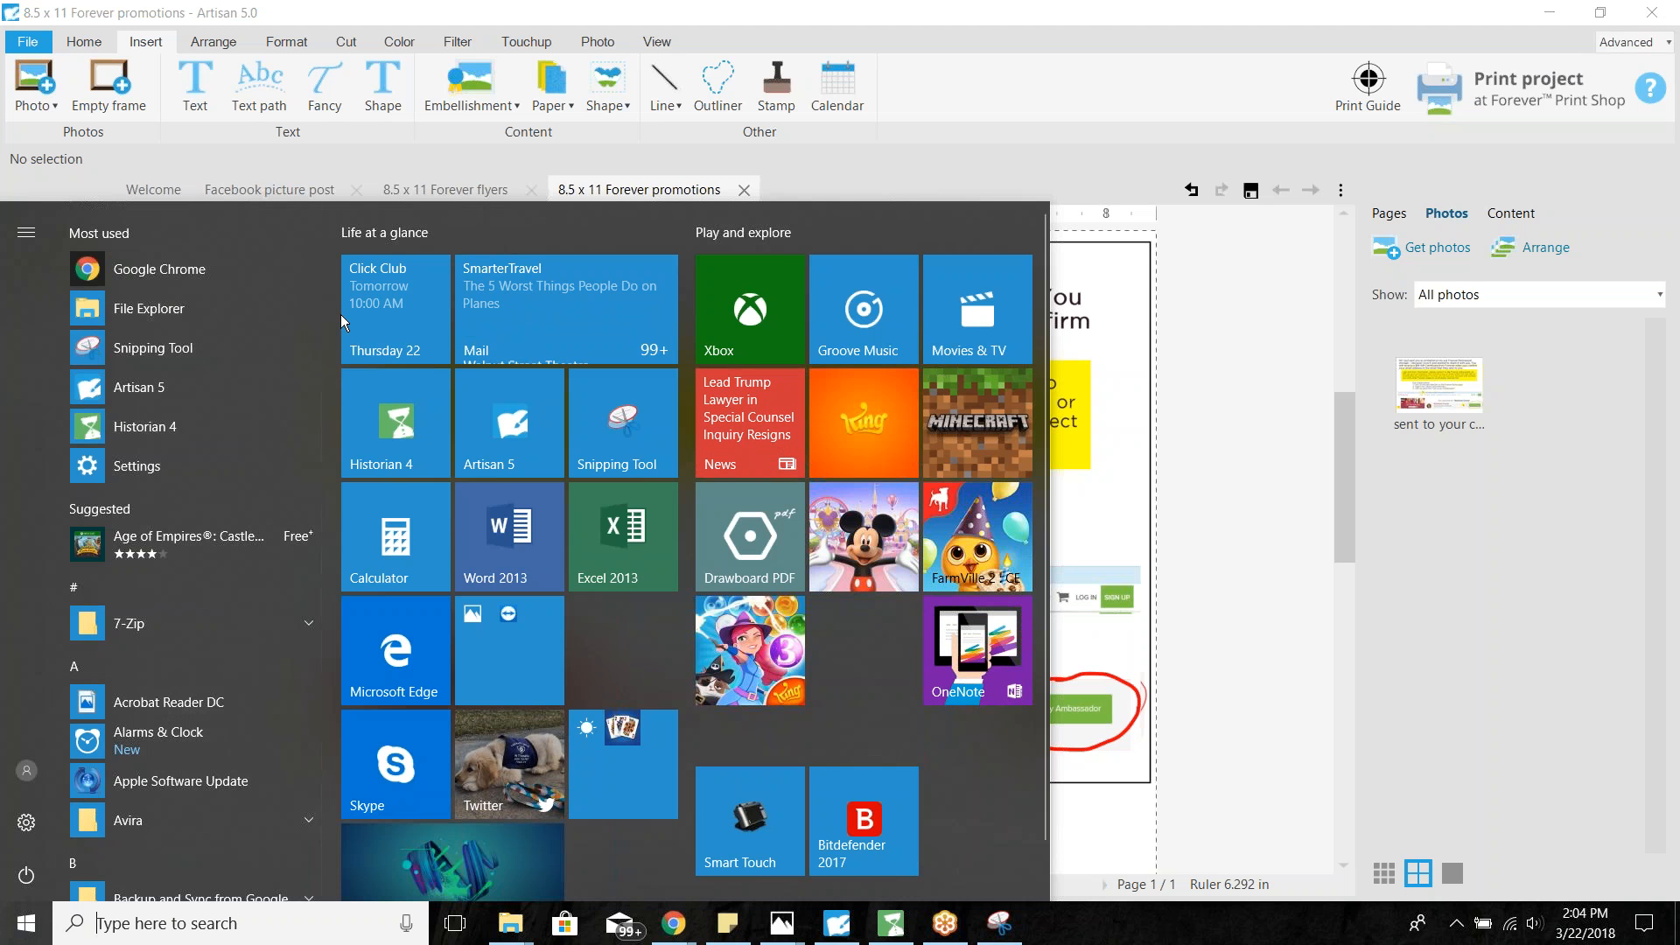
{"action": "left_click_drag", "start_coordinate": [324, 329], "coordinate": [301, 845]}
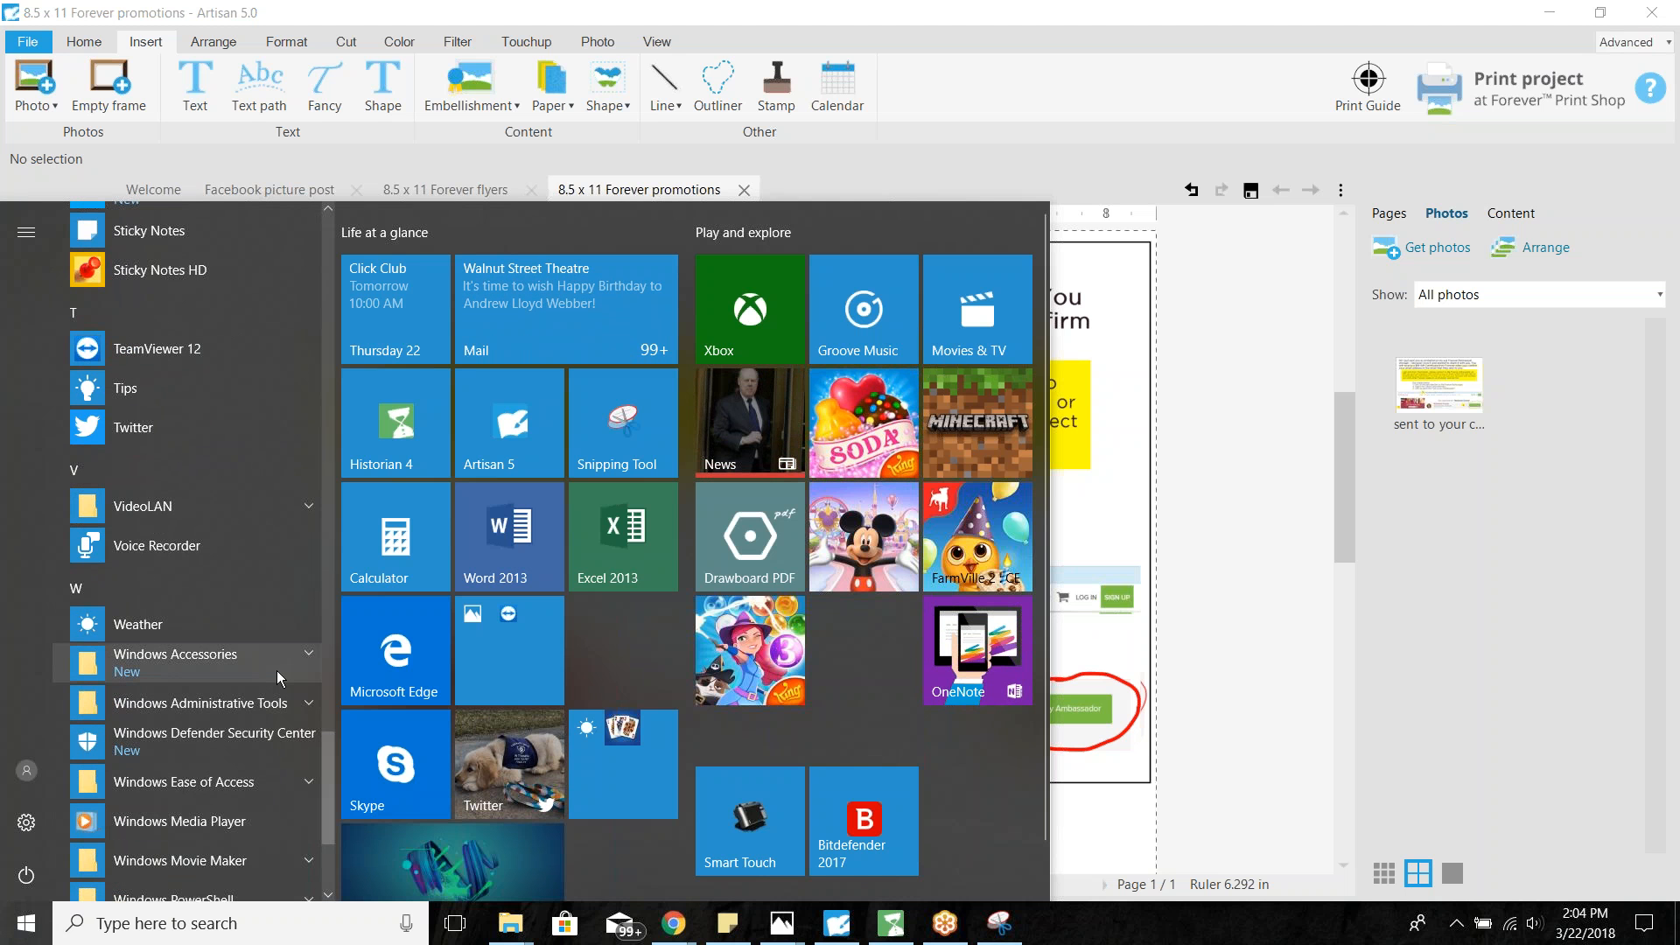
{"action": "left_click", "coordinate": [310, 654]}
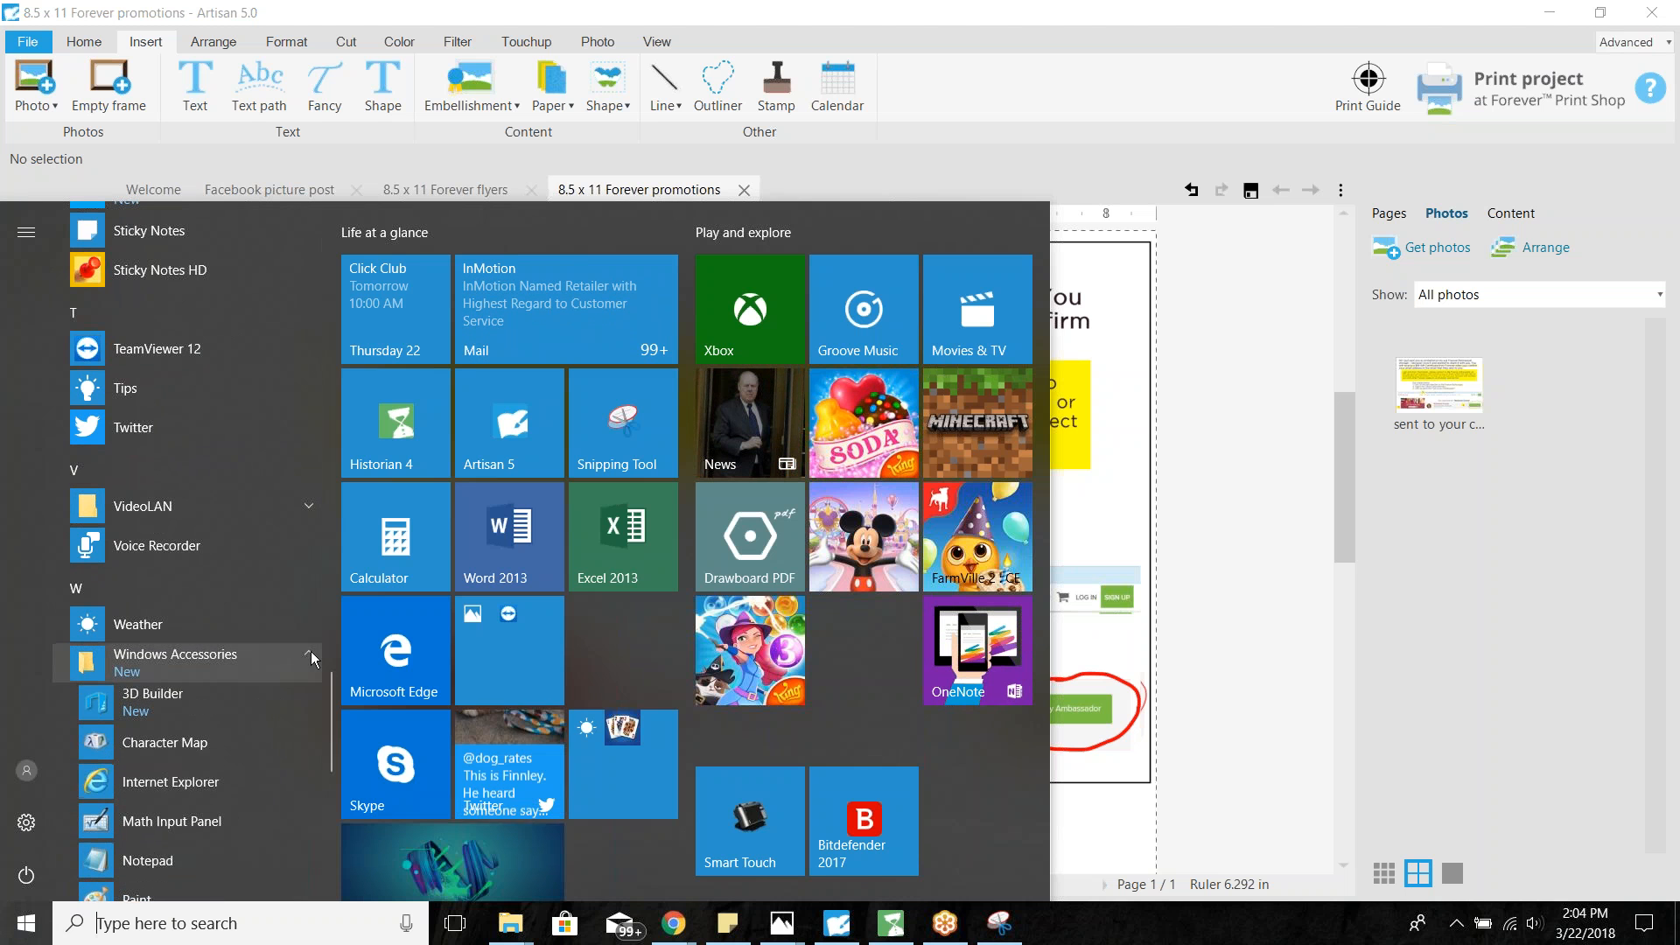
{"action": "left_click_drag", "start_coordinate": [330, 700], "coordinate": [327, 764]}
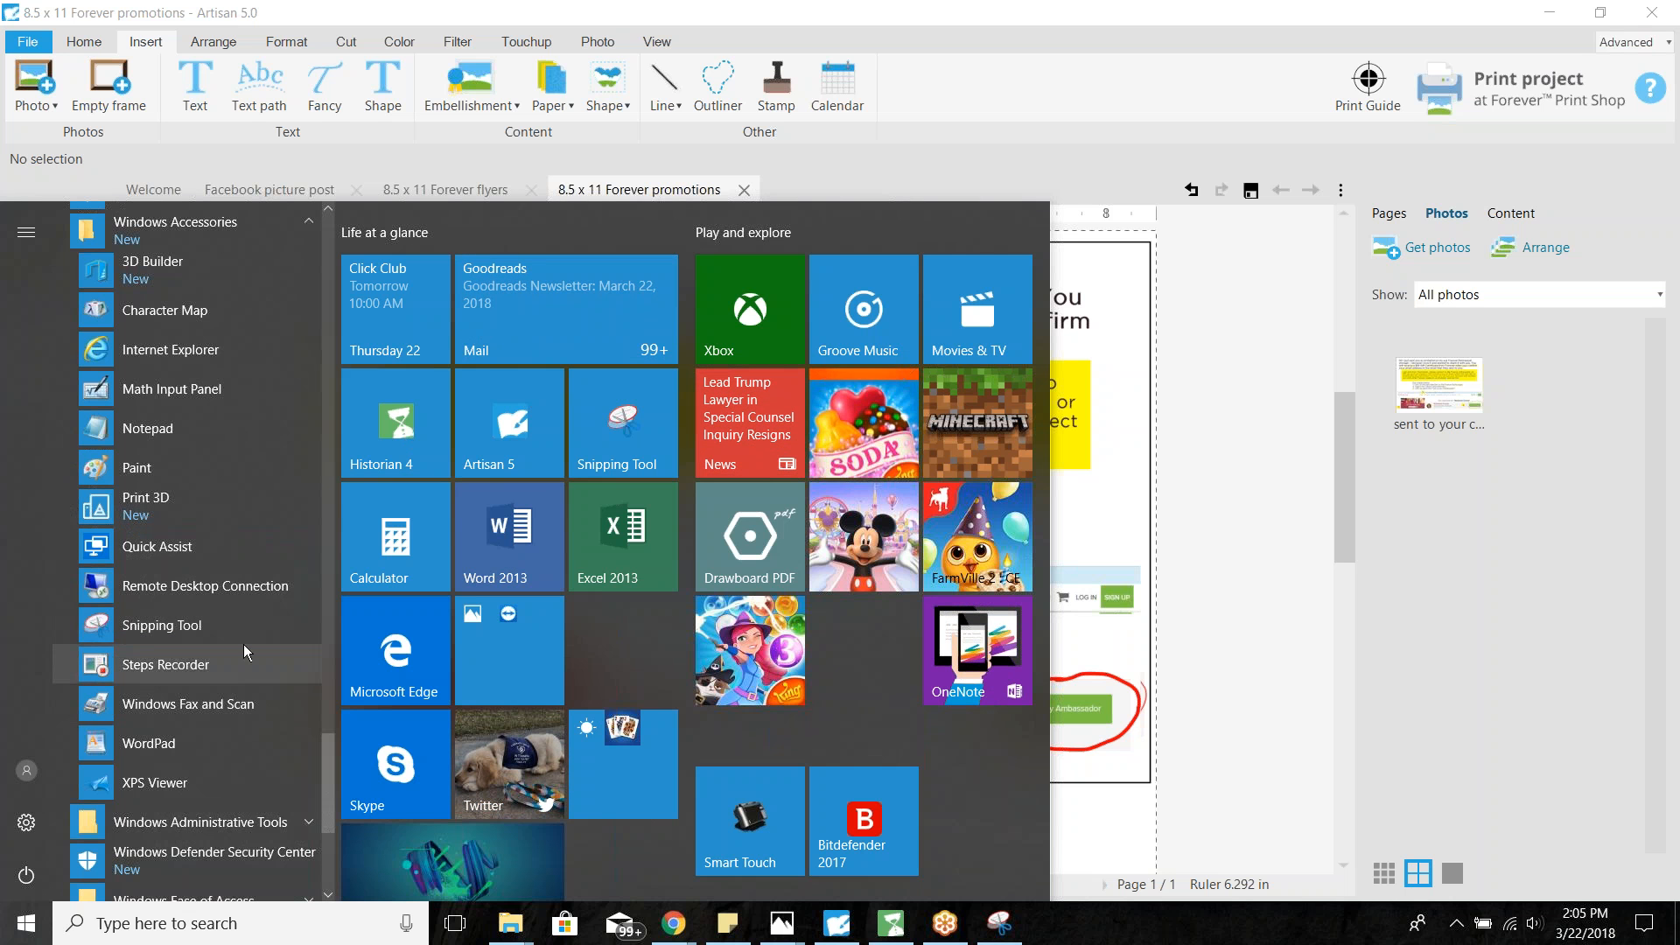
{"action": "right_click", "coordinate": [254, 621]}
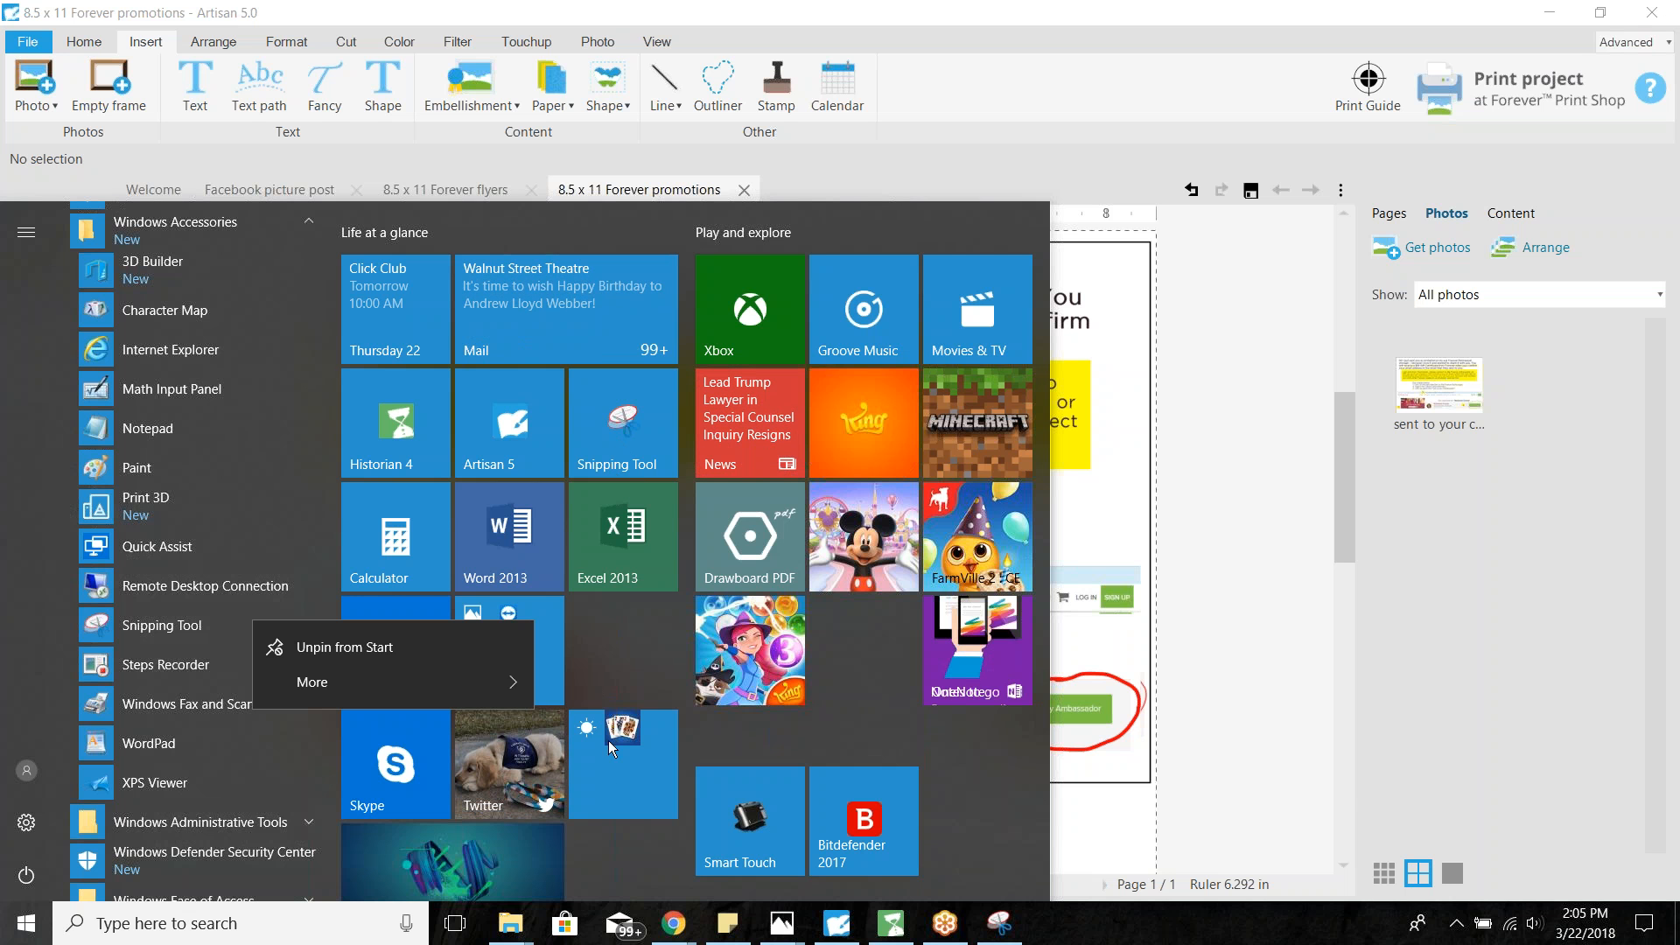
{"action": "left_click", "coordinate": [608, 411]}
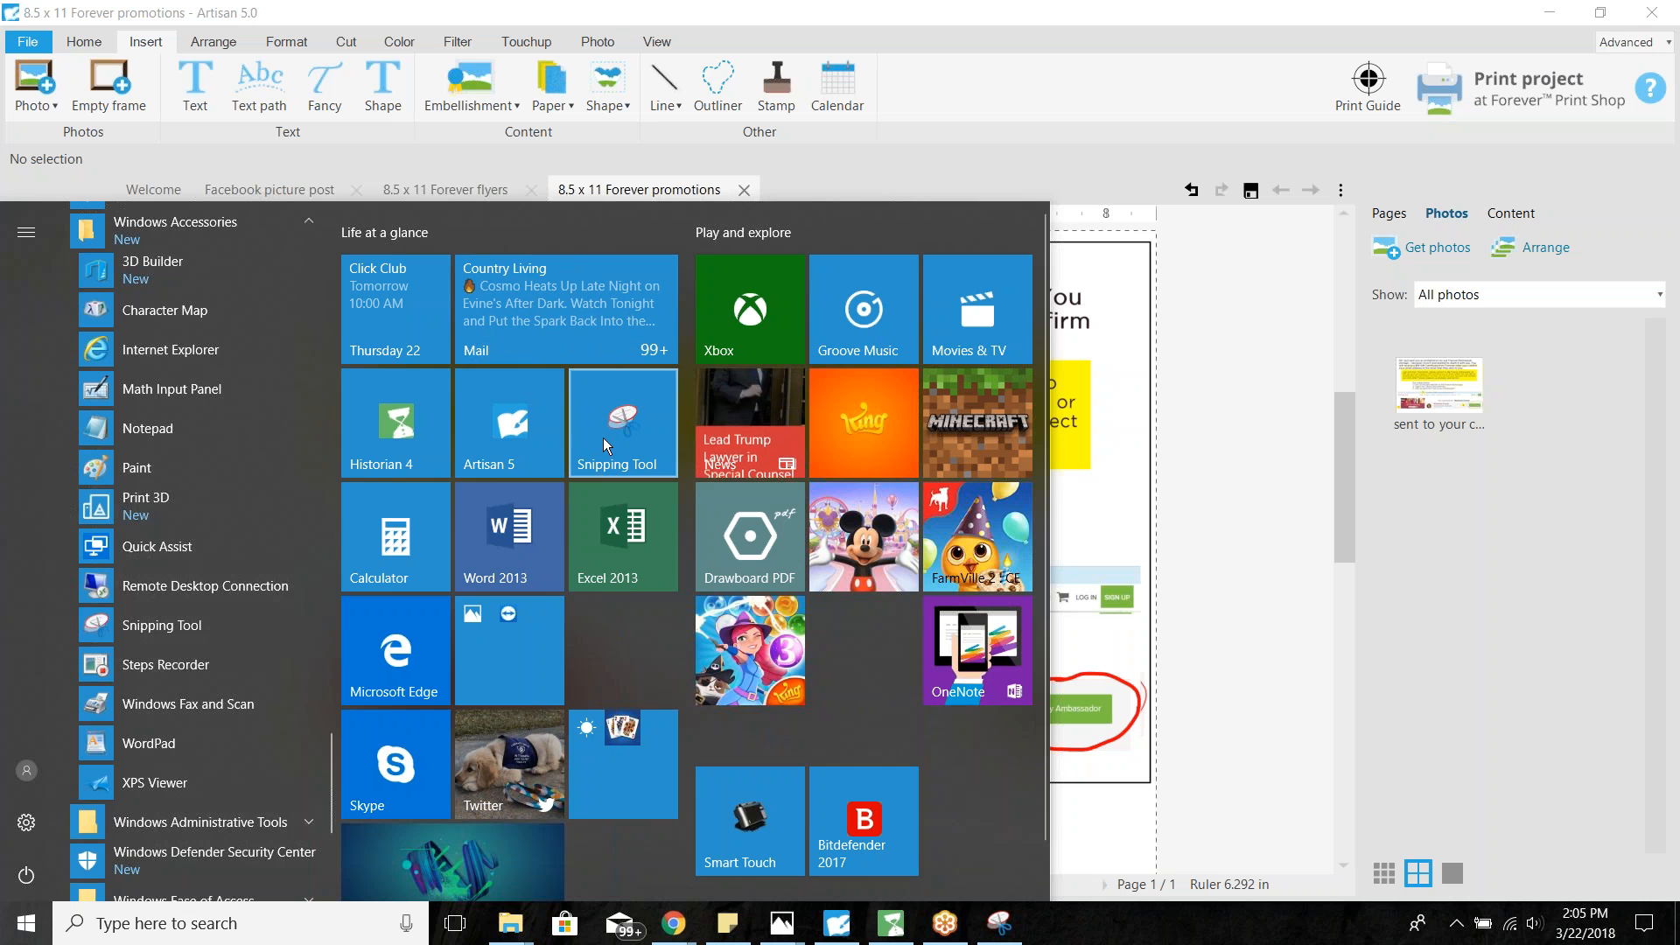
{"action": "left_click", "coordinate": [1196, 570]}
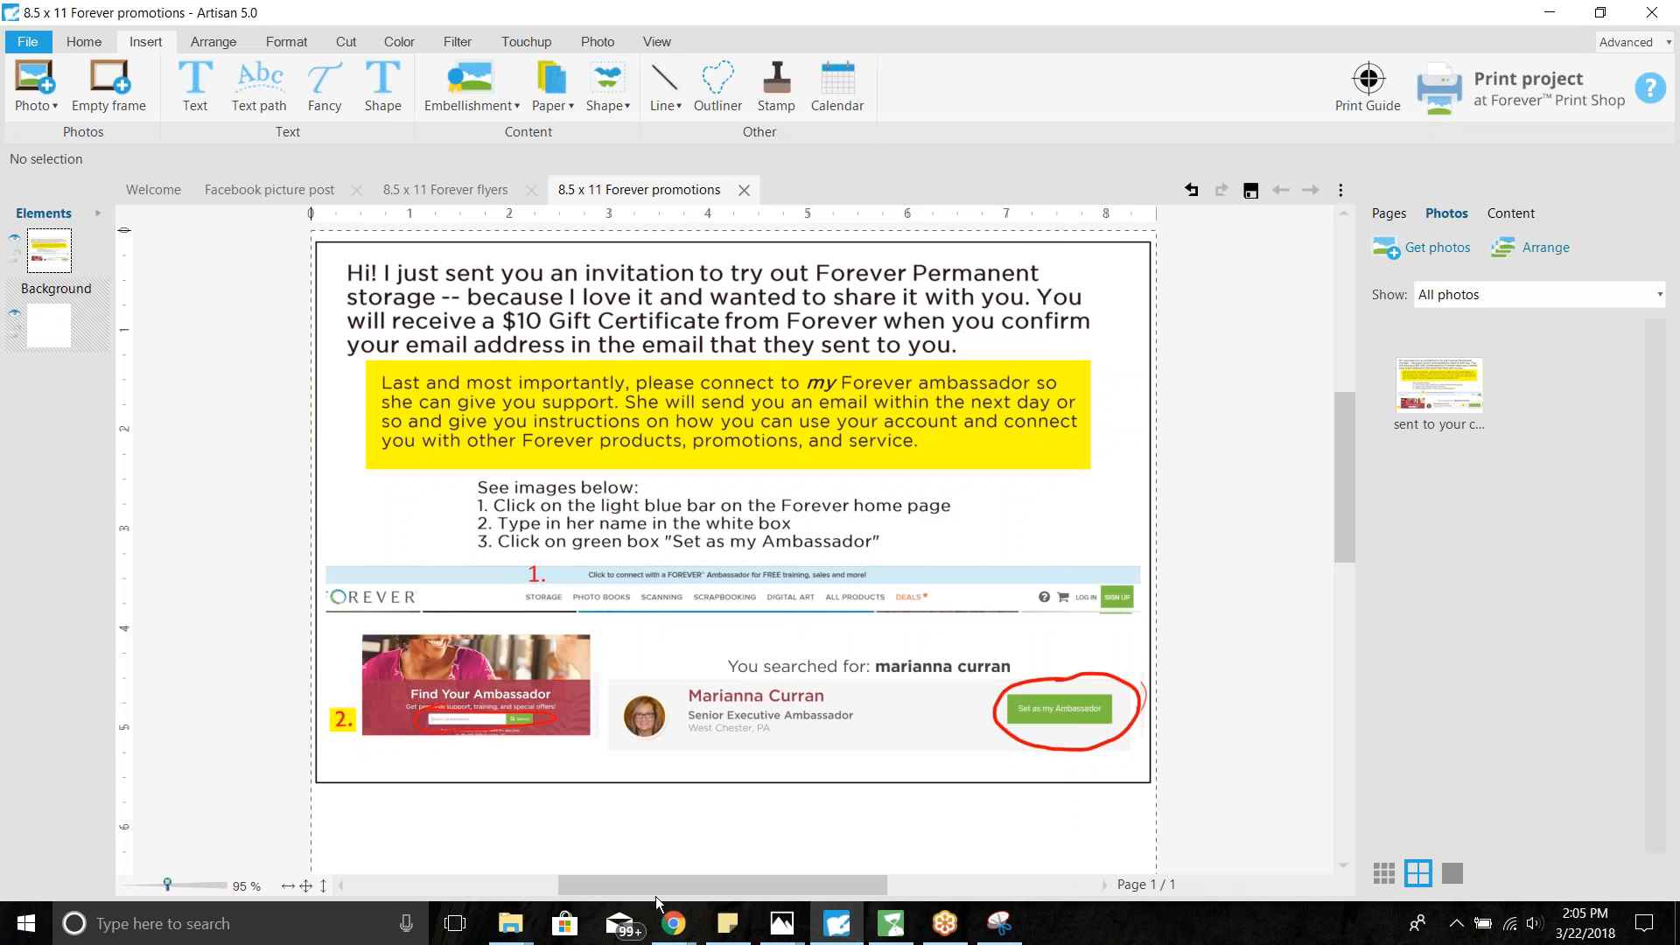
- On Forever.com's Find Your Ambassador page, search for the ambassador by her full name
{"action": "mouse_move", "coordinate": [673, 928]}
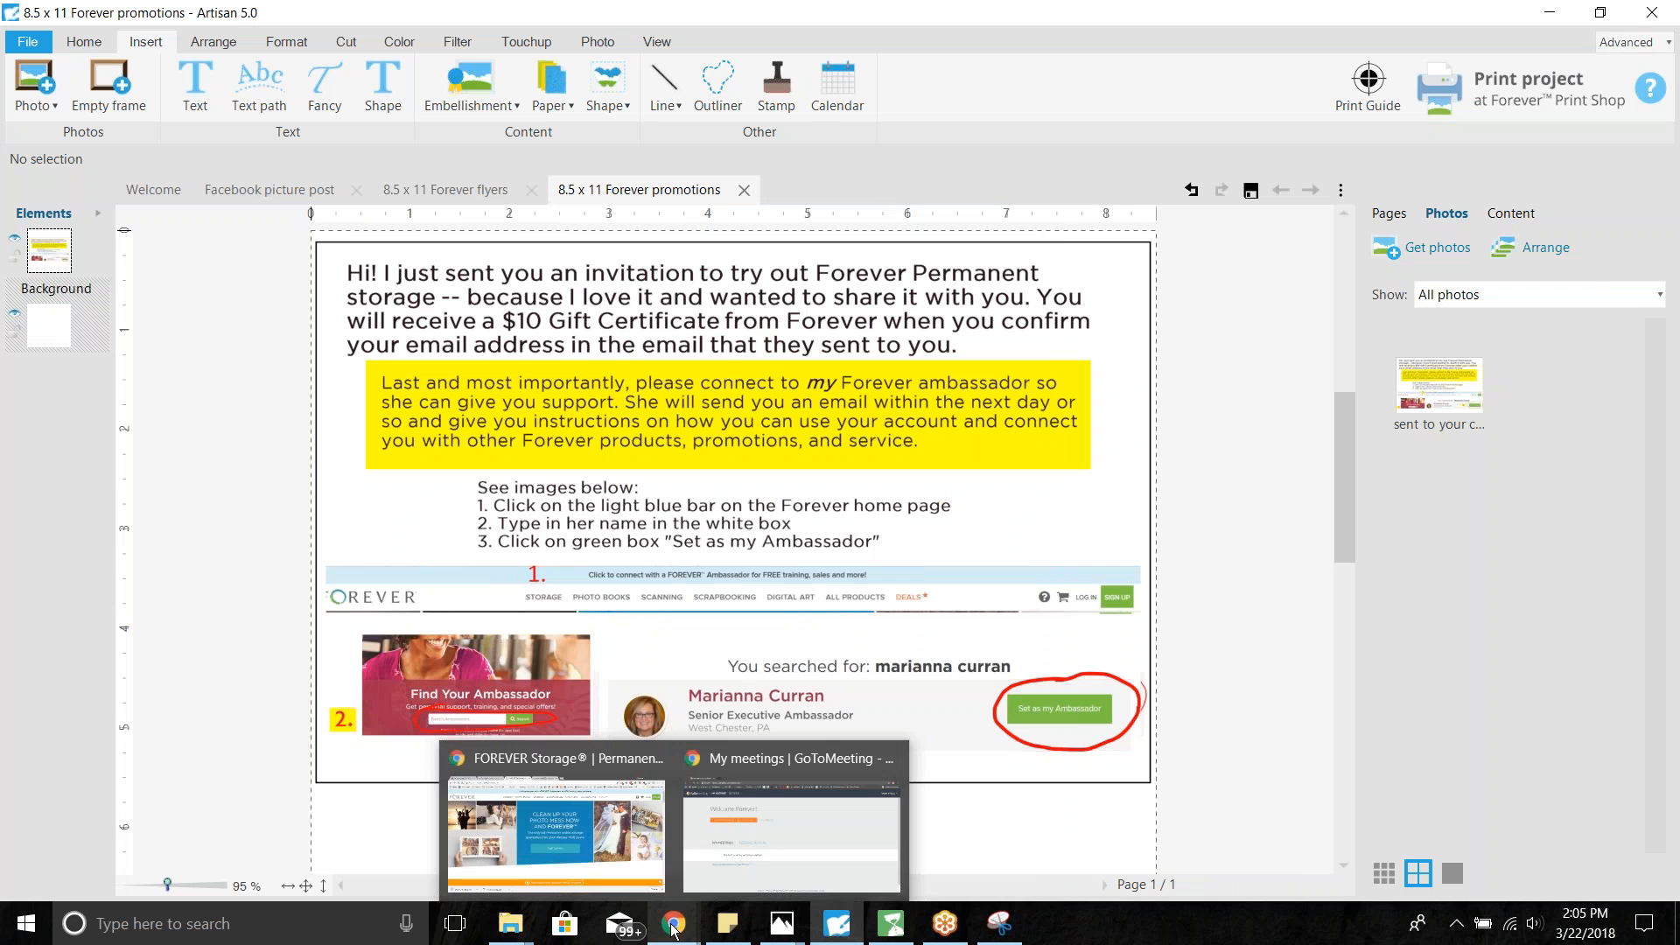
{"action": "left_click", "coordinate": [590, 847]}
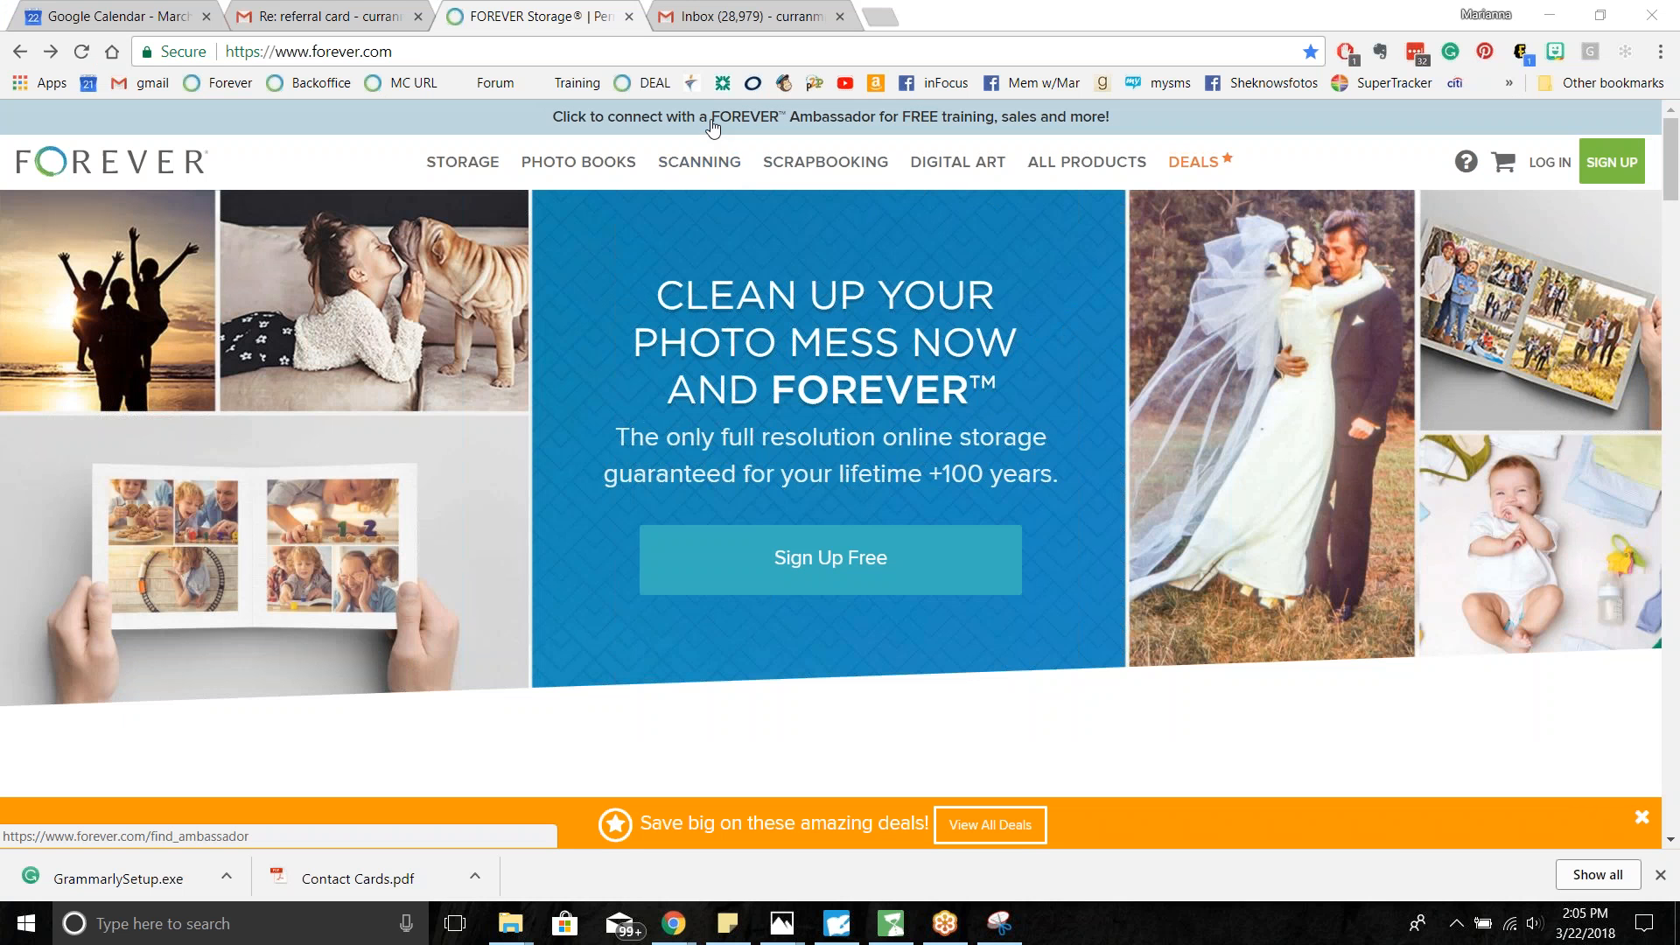
{"action": "left_click", "coordinate": [830, 116]}
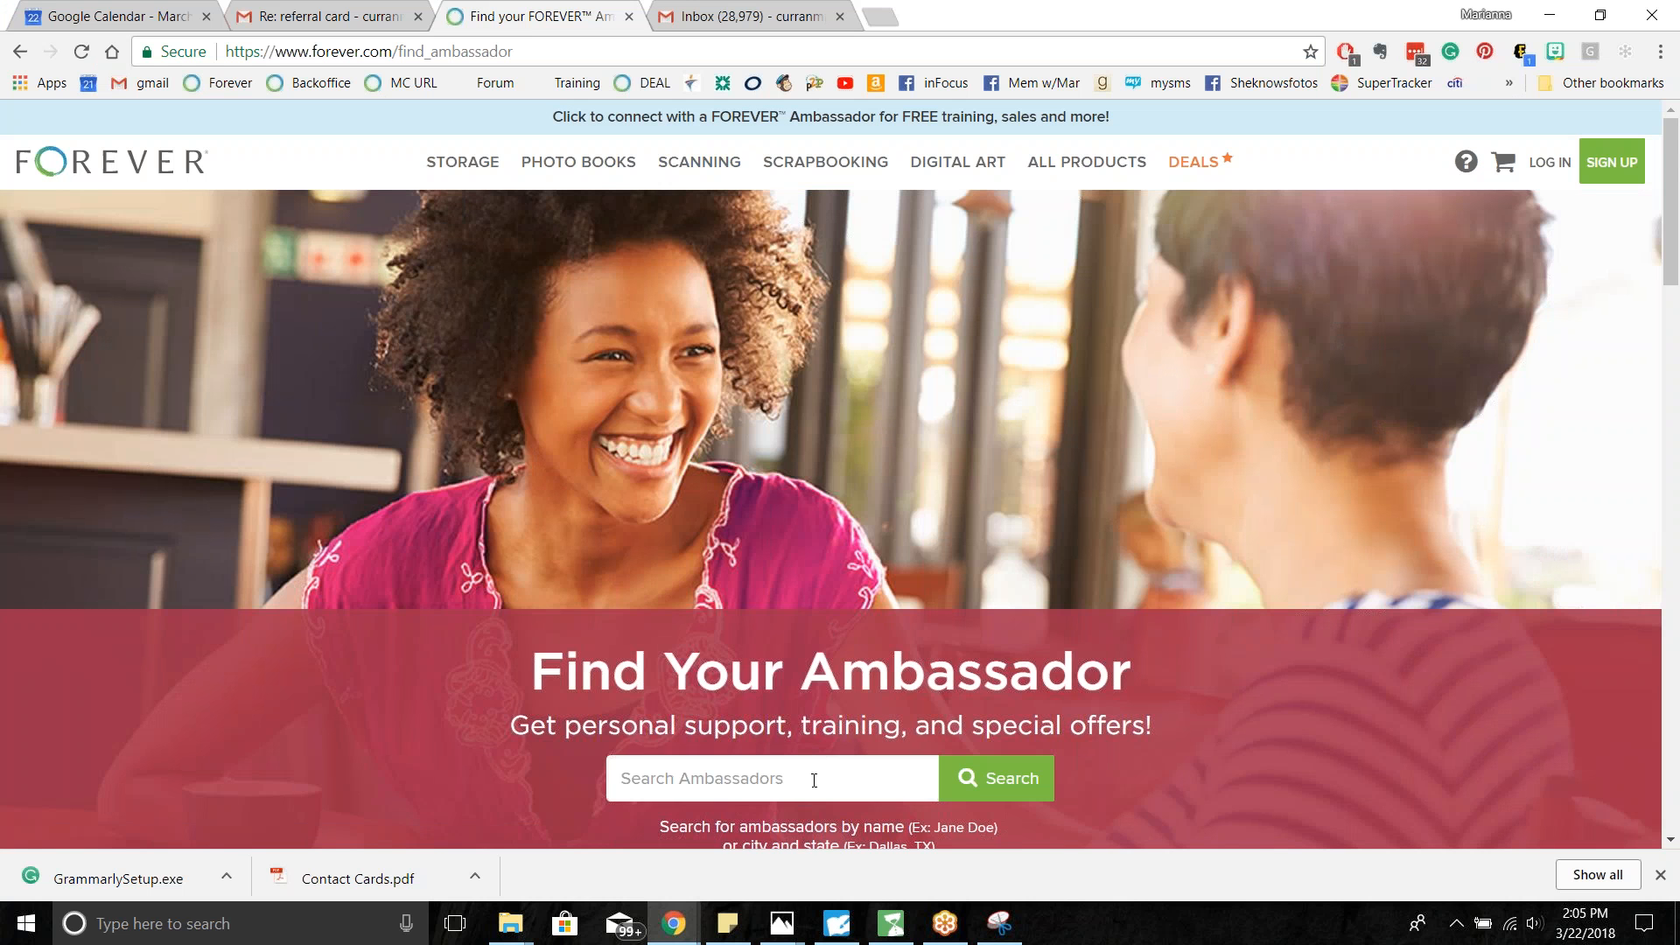
{"action": "left_click", "coordinate": [814, 780]}
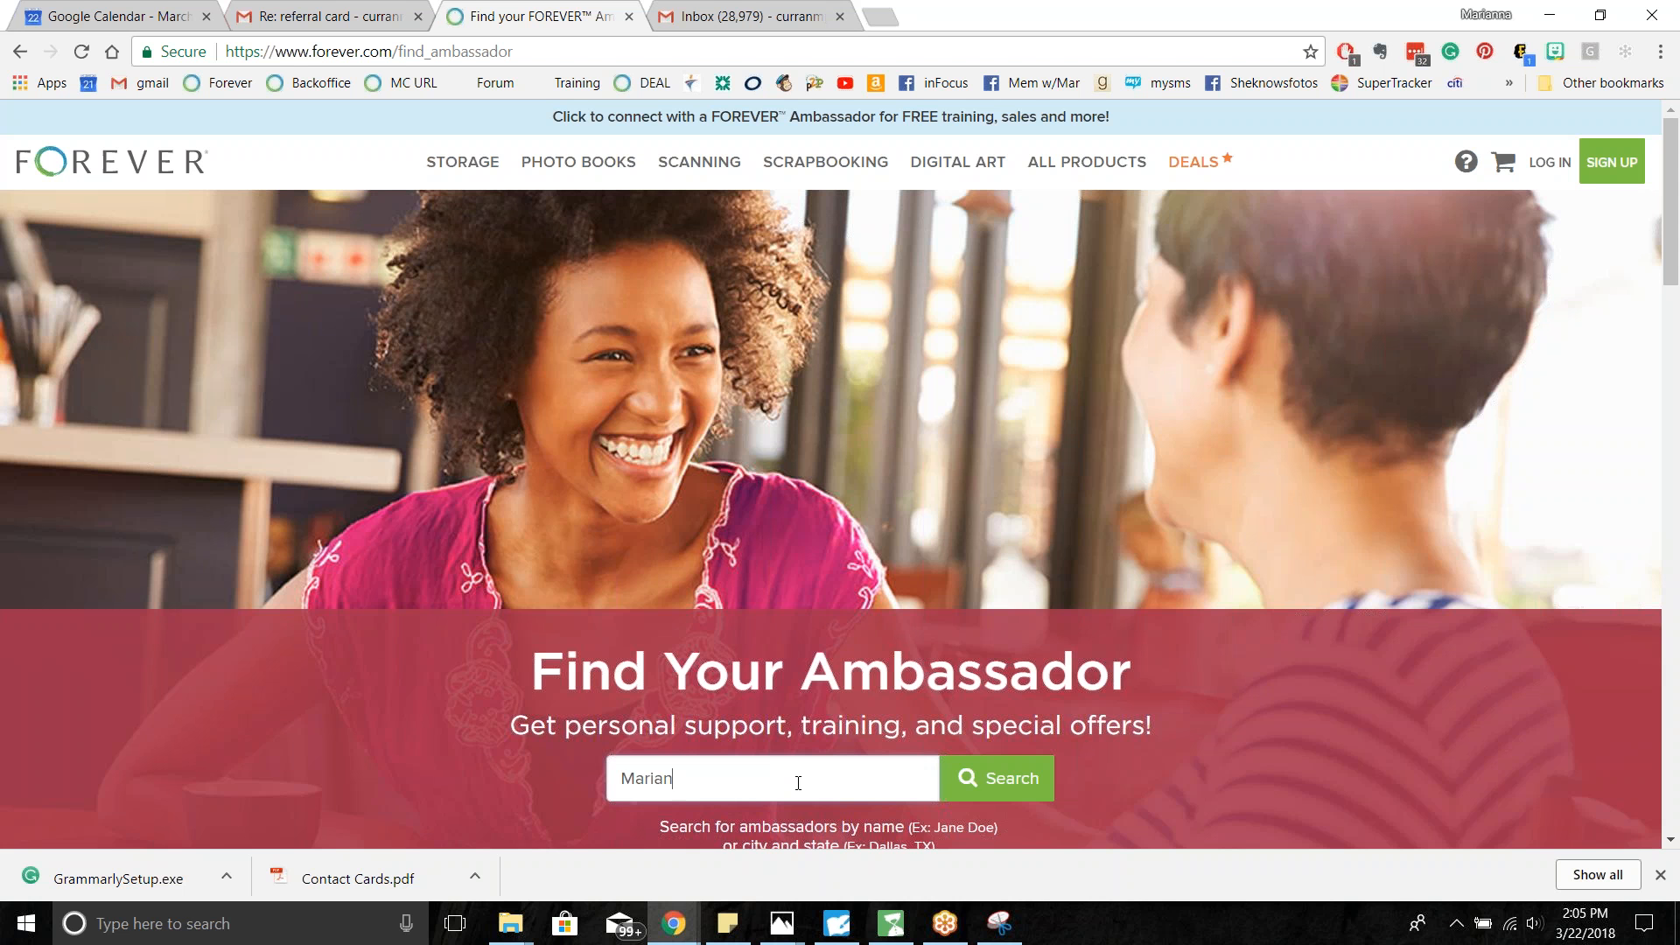
{"action": "key", "text": "Return"}
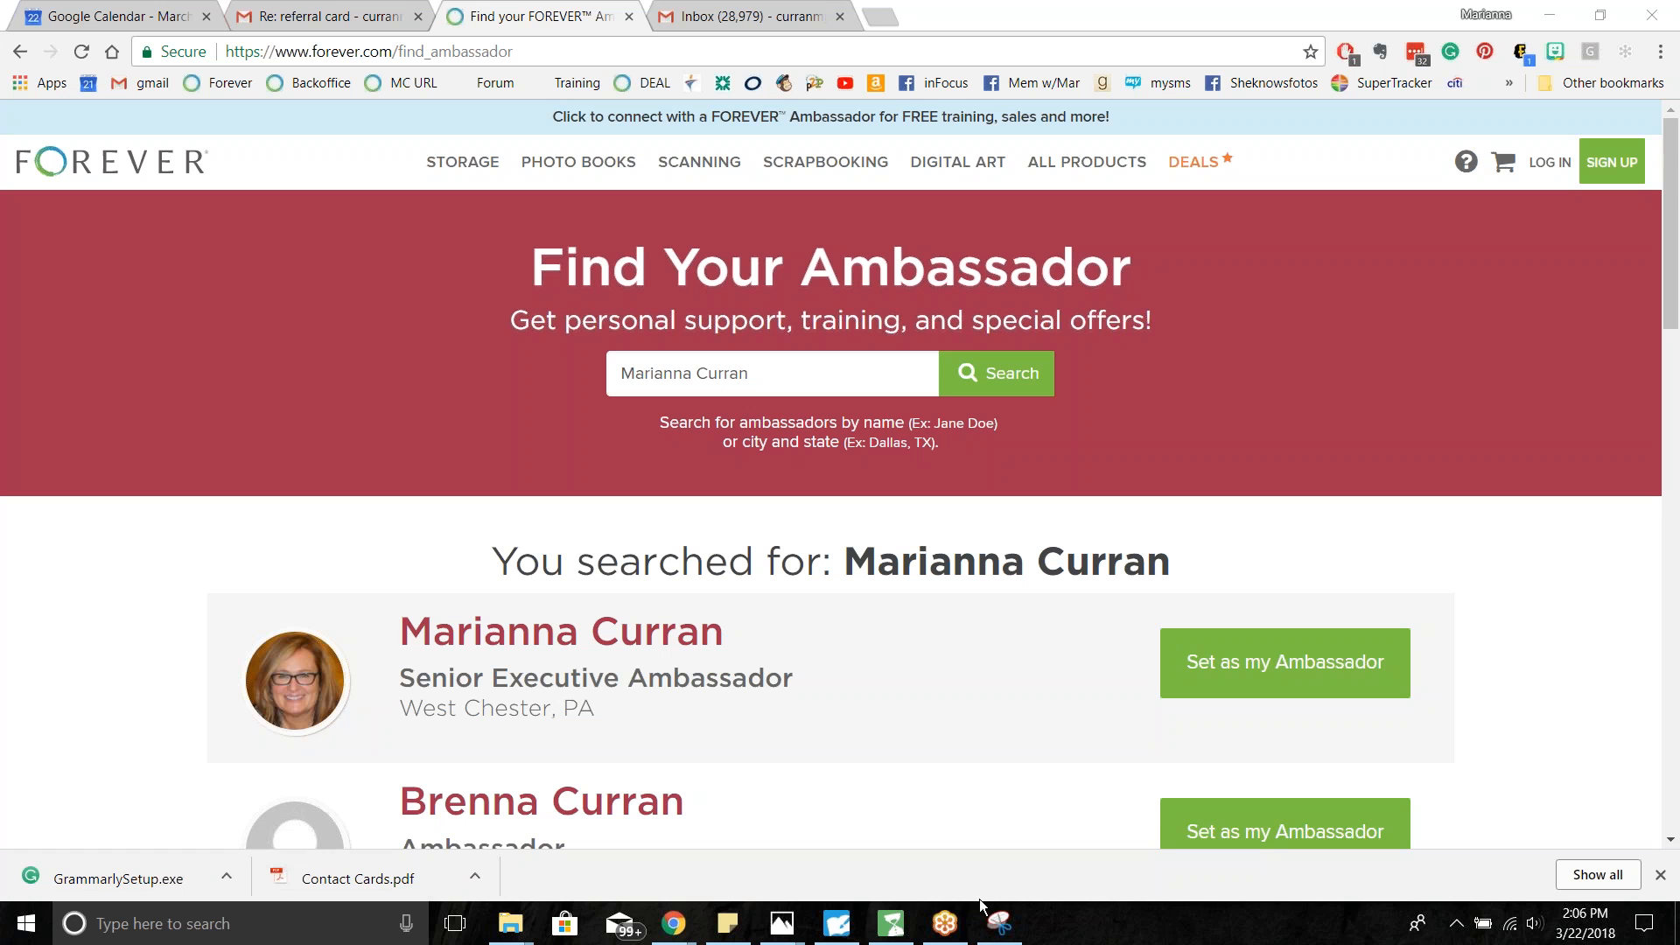
{"action": "mouse_move", "coordinate": [997, 923]}
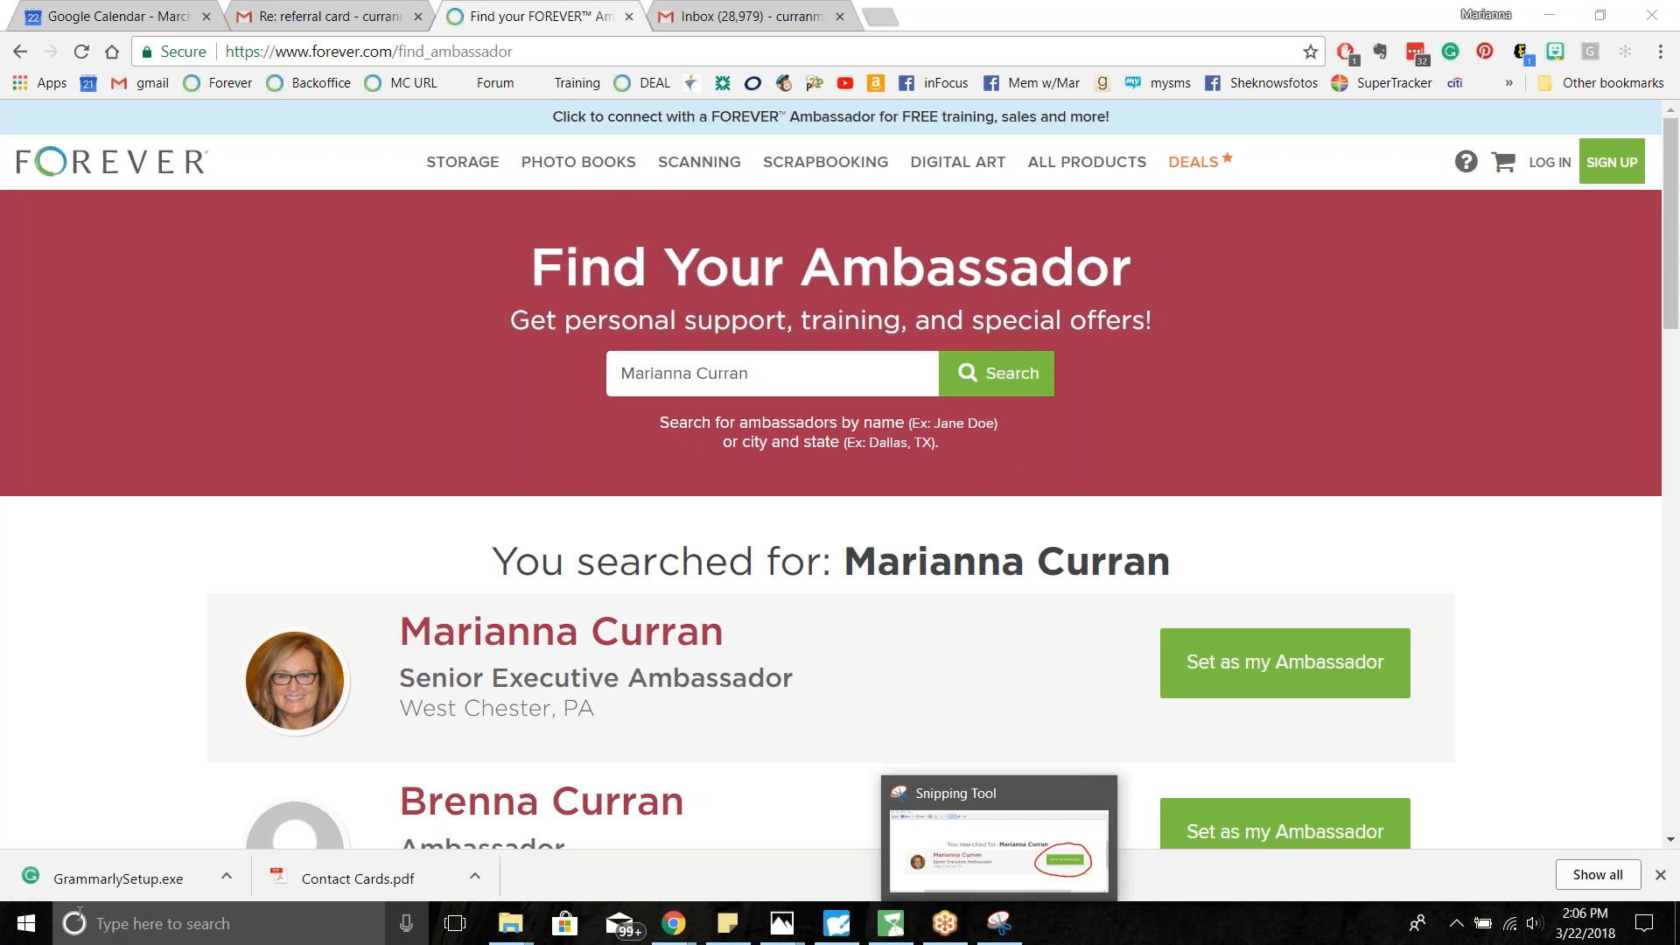
{"action": "left_click", "coordinate": [26, 923]}
- Launch Snipping Tool and snip the search heading plus the first Senior Executive Ambassador result card
{"action": "left_click", "coordinate": [638, 415]}
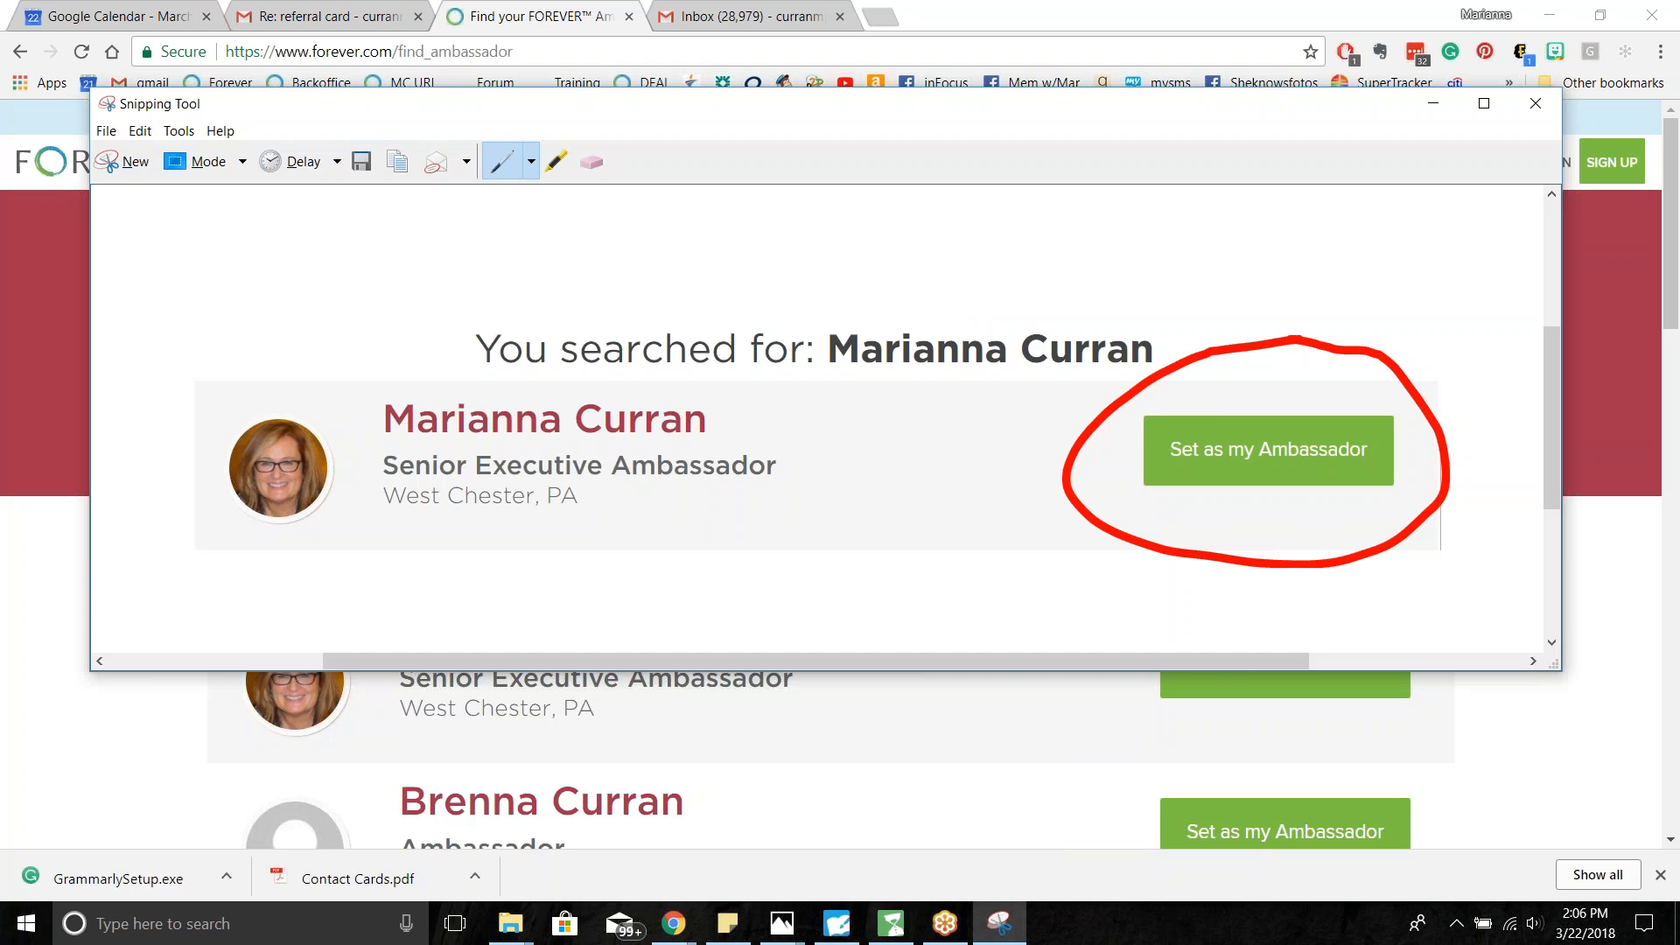
{"action": "left_click", "coordinate": [130, 161]}
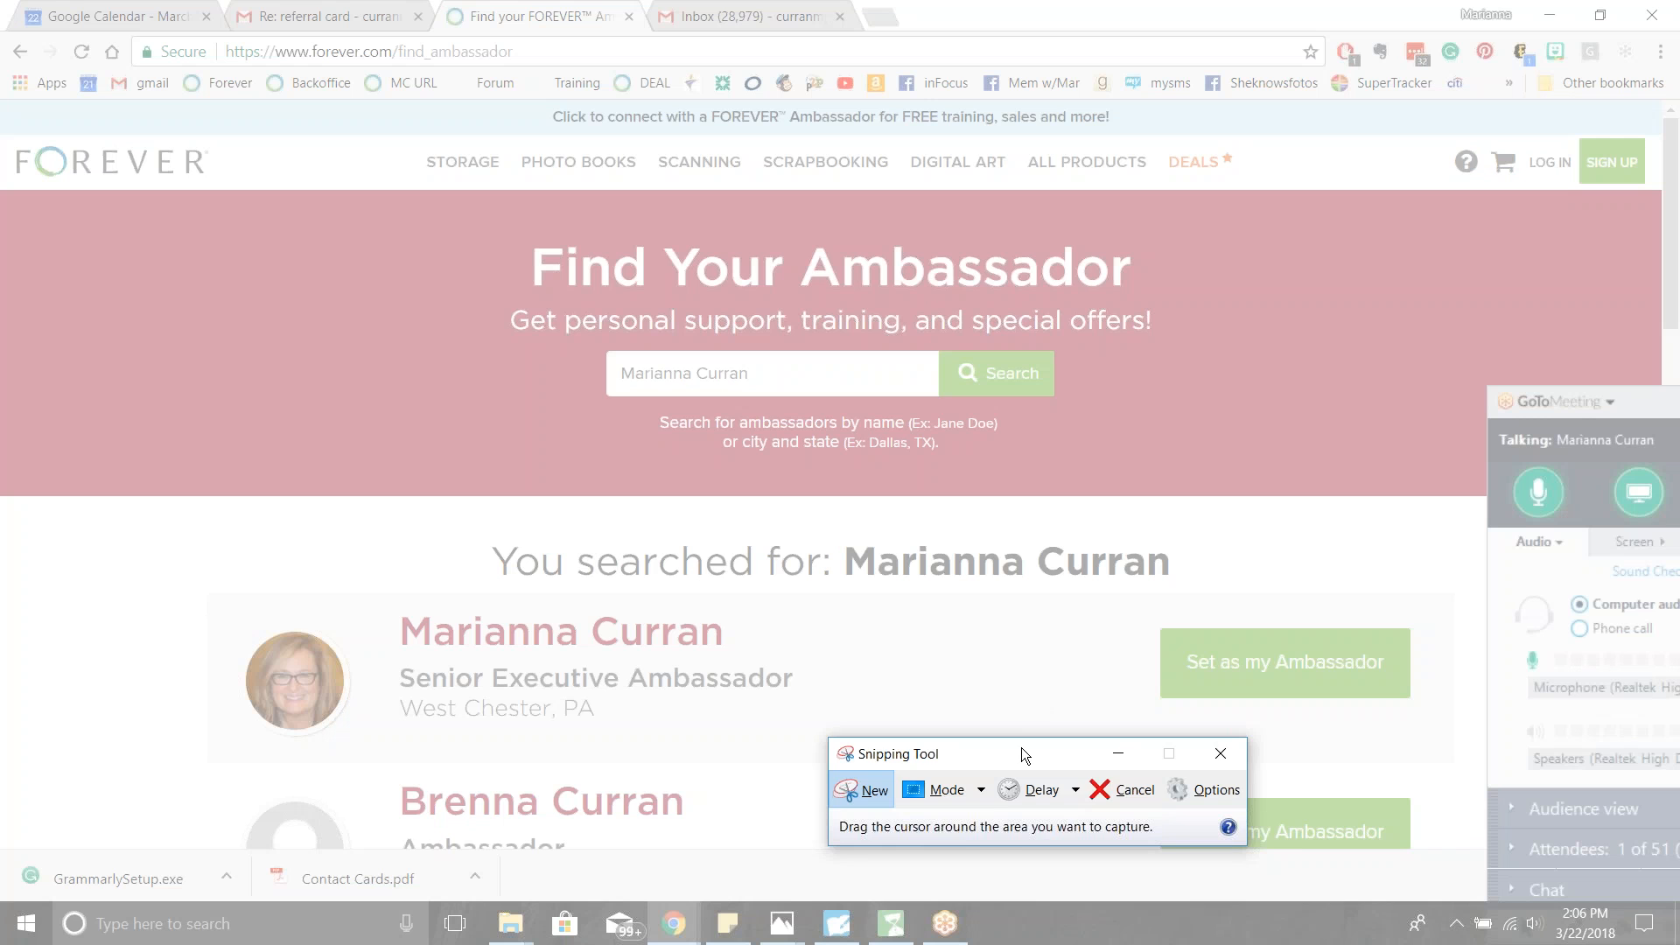
{"action": "left_click_drag", "start_coordinate": [1021, 753], "coordinate": [1270, 811]}
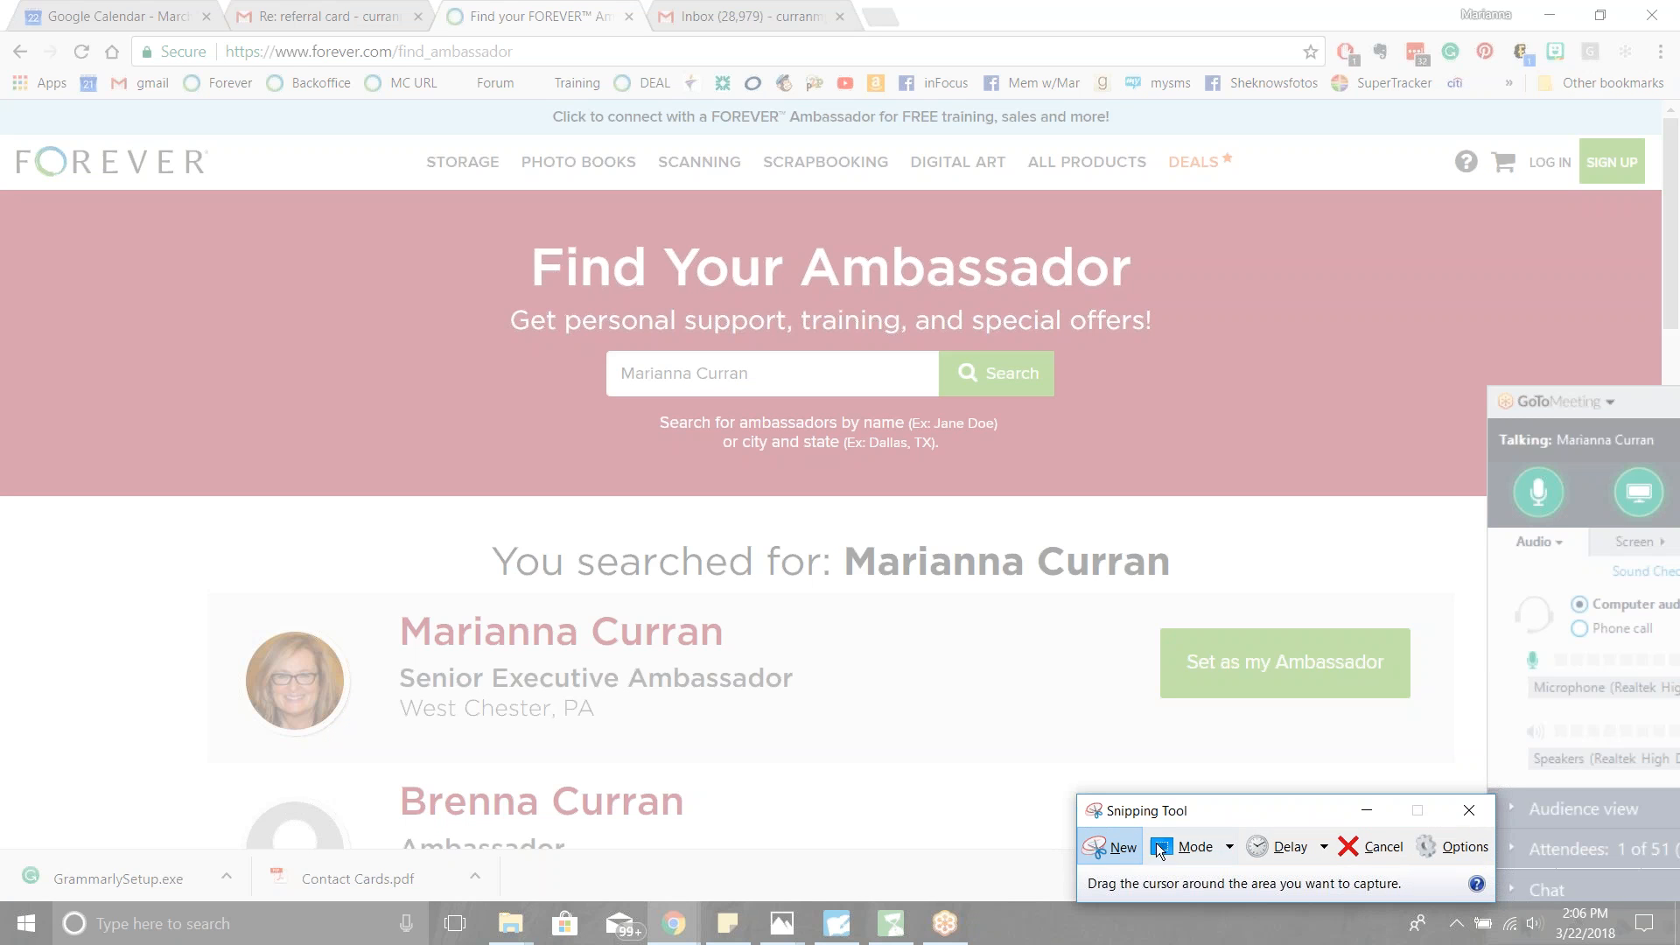
{"action": "left_click", "coordinate": [1095, 843]}
{"action": "left_click_drag", "start_coordinate": [205, 505], "coordinate": [1482, 767]}
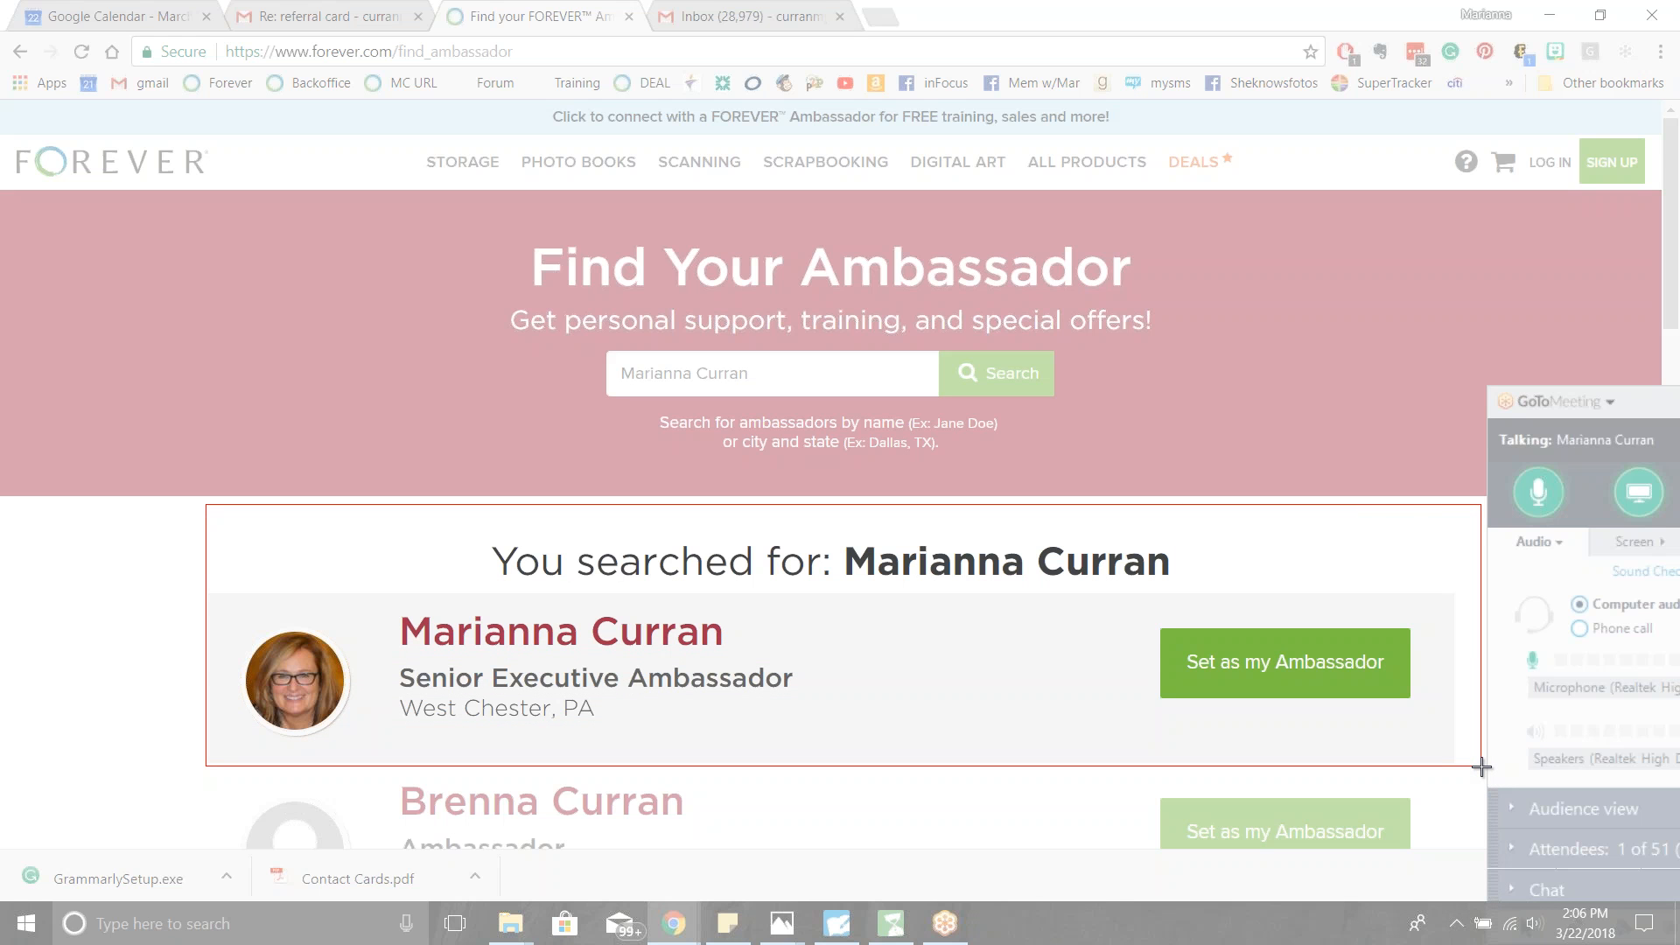
{"action": "left_click_drag", "start_coordinate": [1482, 767], "coordinate": [1480, 767]}
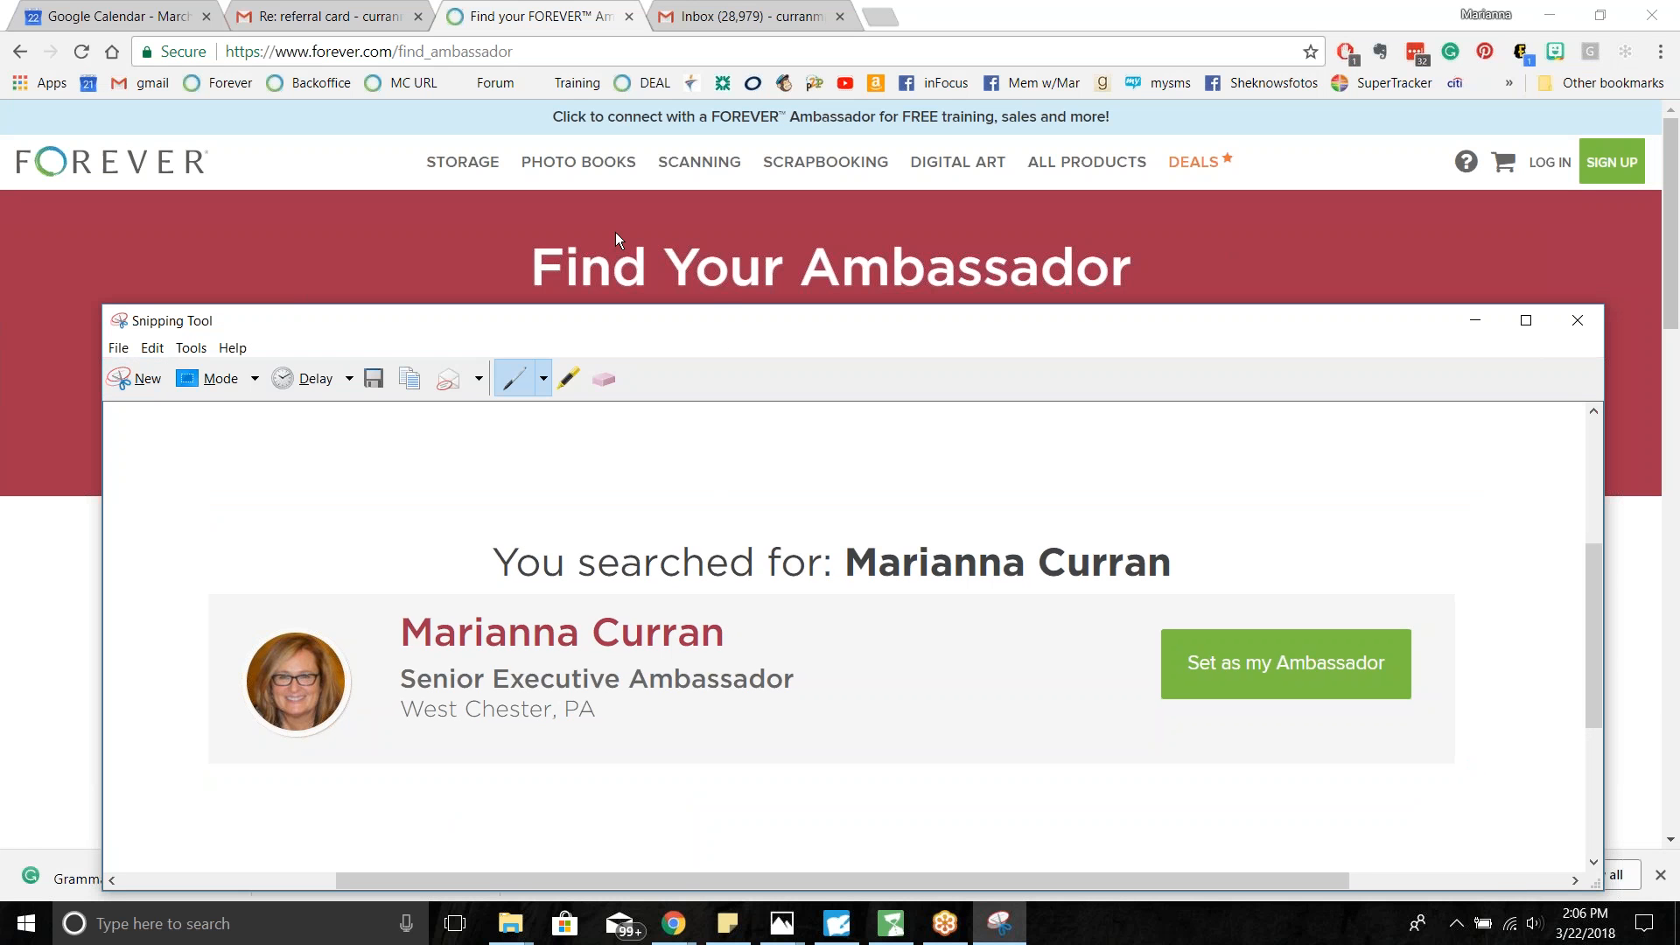
- Draw a red pen circle around the Set as my Ambassador button on the snip
{"action": "left_click_drag", "start_coordinate": [690, 337], "coordinate": [652, 114]}
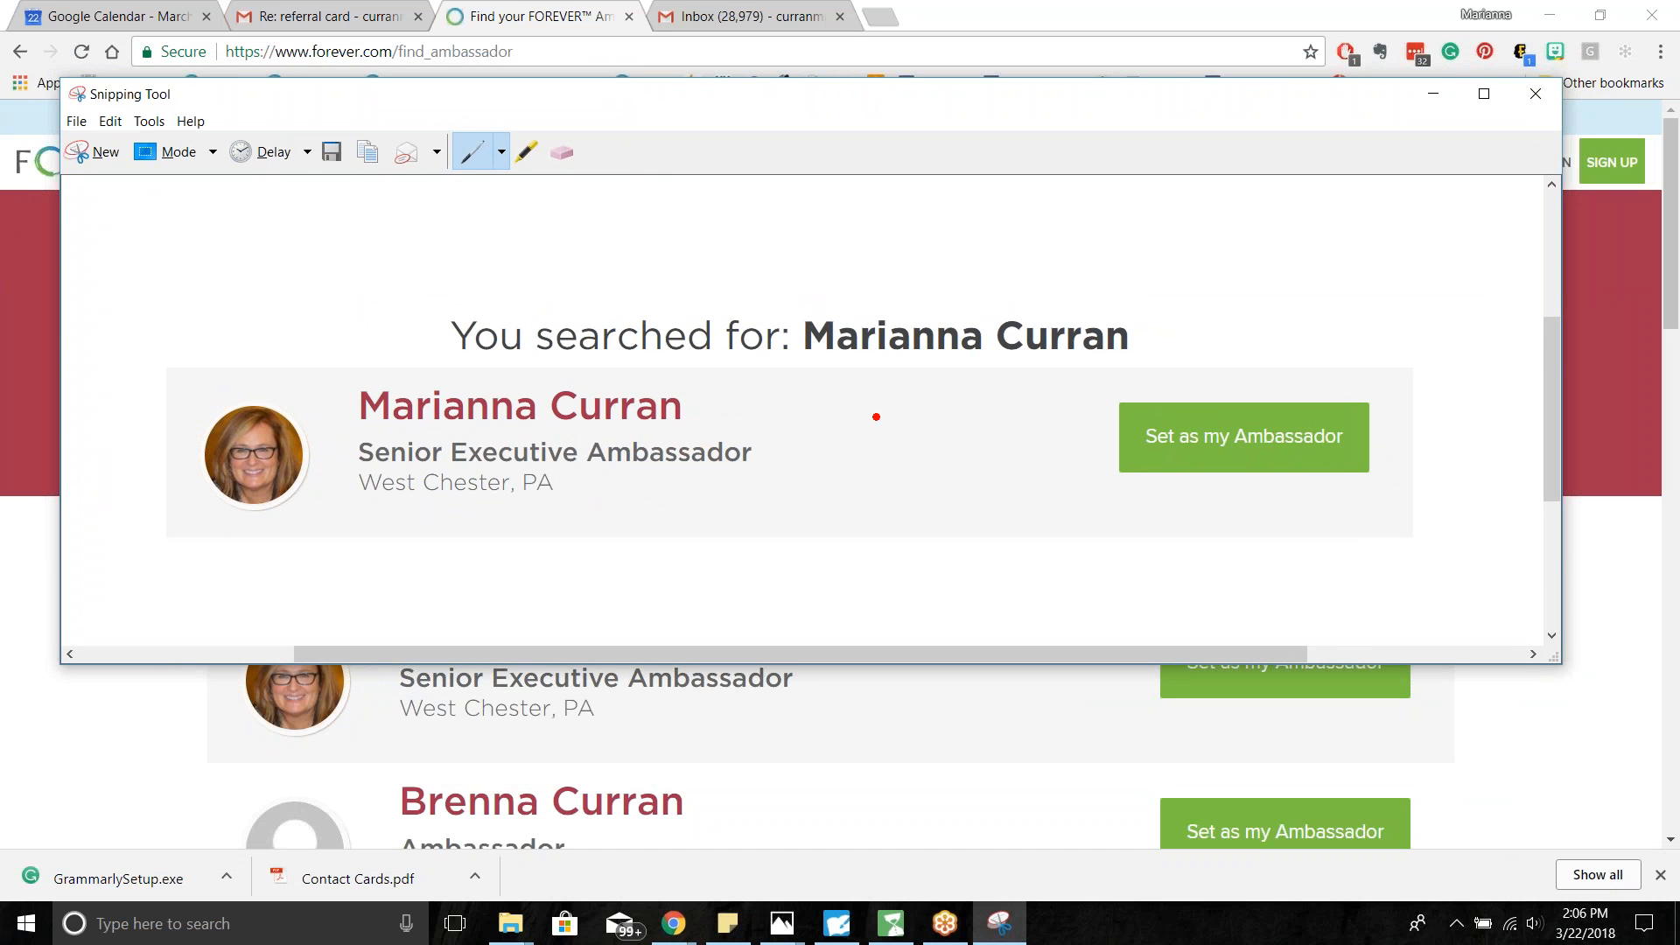
{"action": "left_click", "coordinate": [501, 147]}
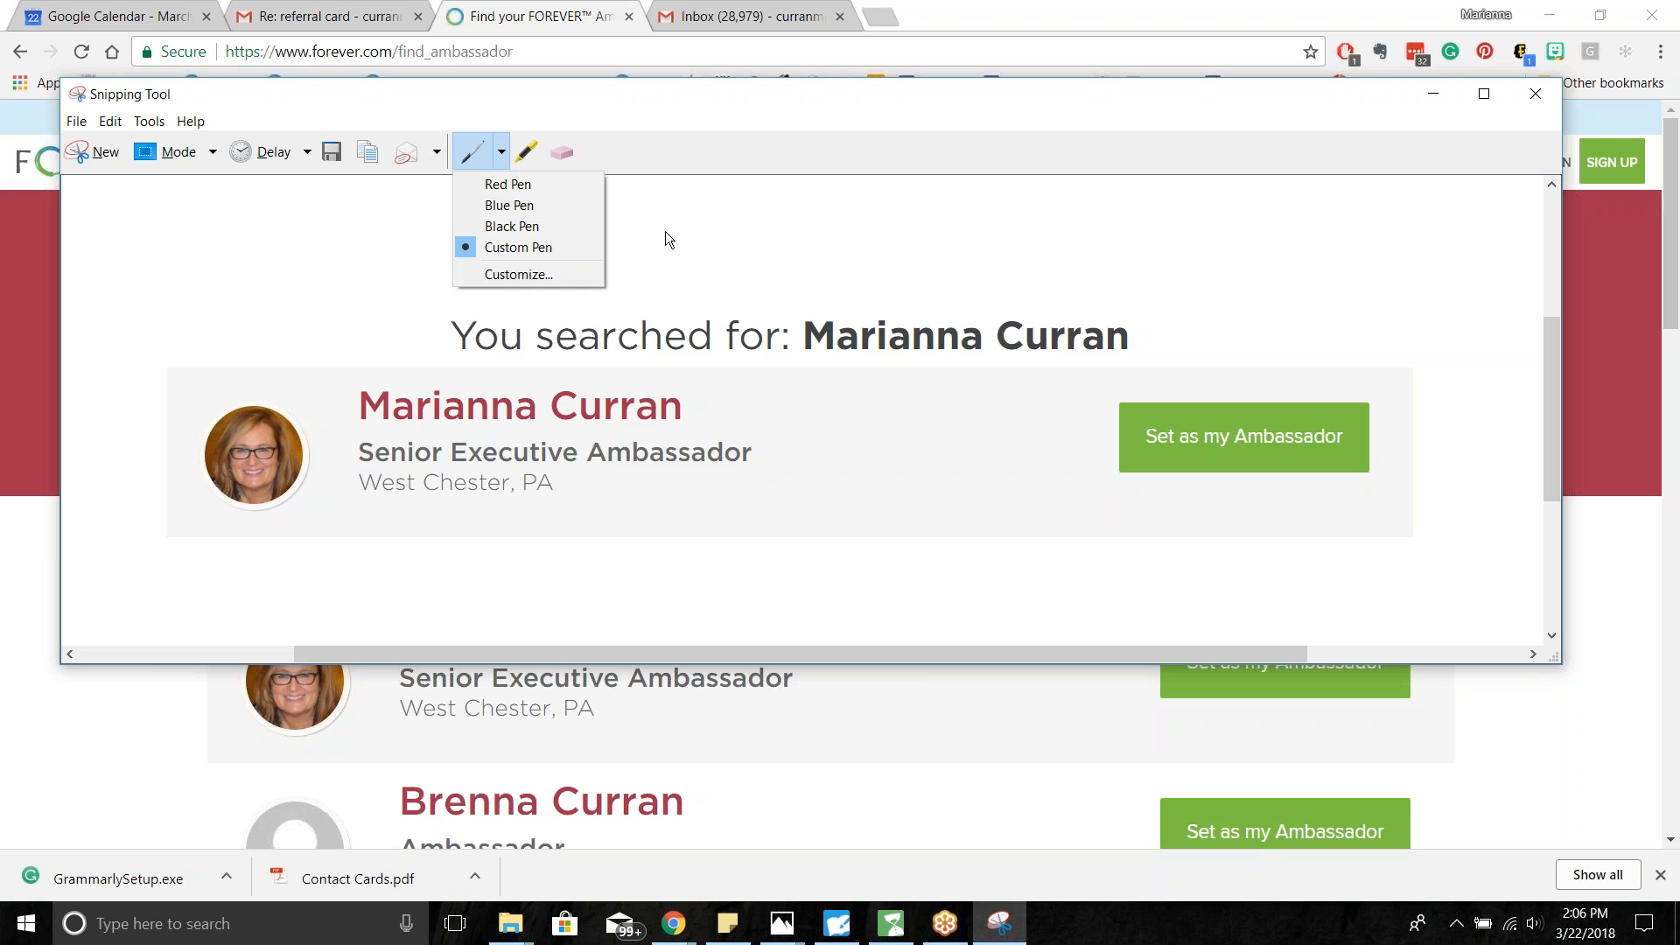
{"action": "left_click", "coordinate": [511, 186]}
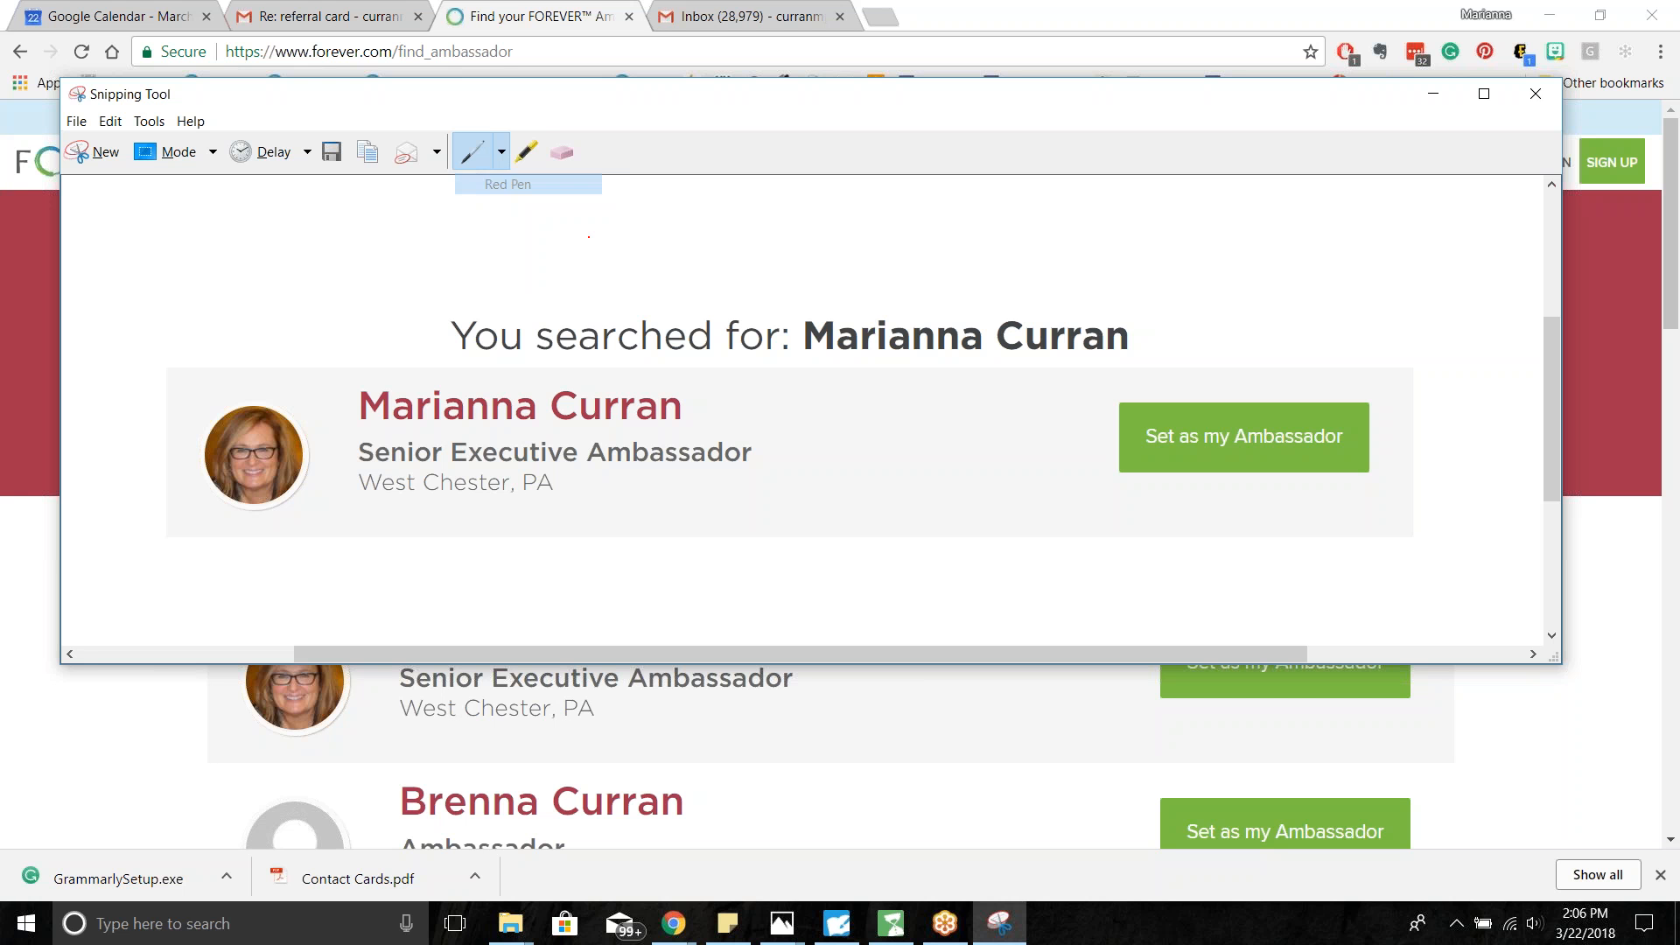
{"action": "left_click", "coordinate": [501, 153]}
{"action": "left_click", "coordinate": [525, 248]}
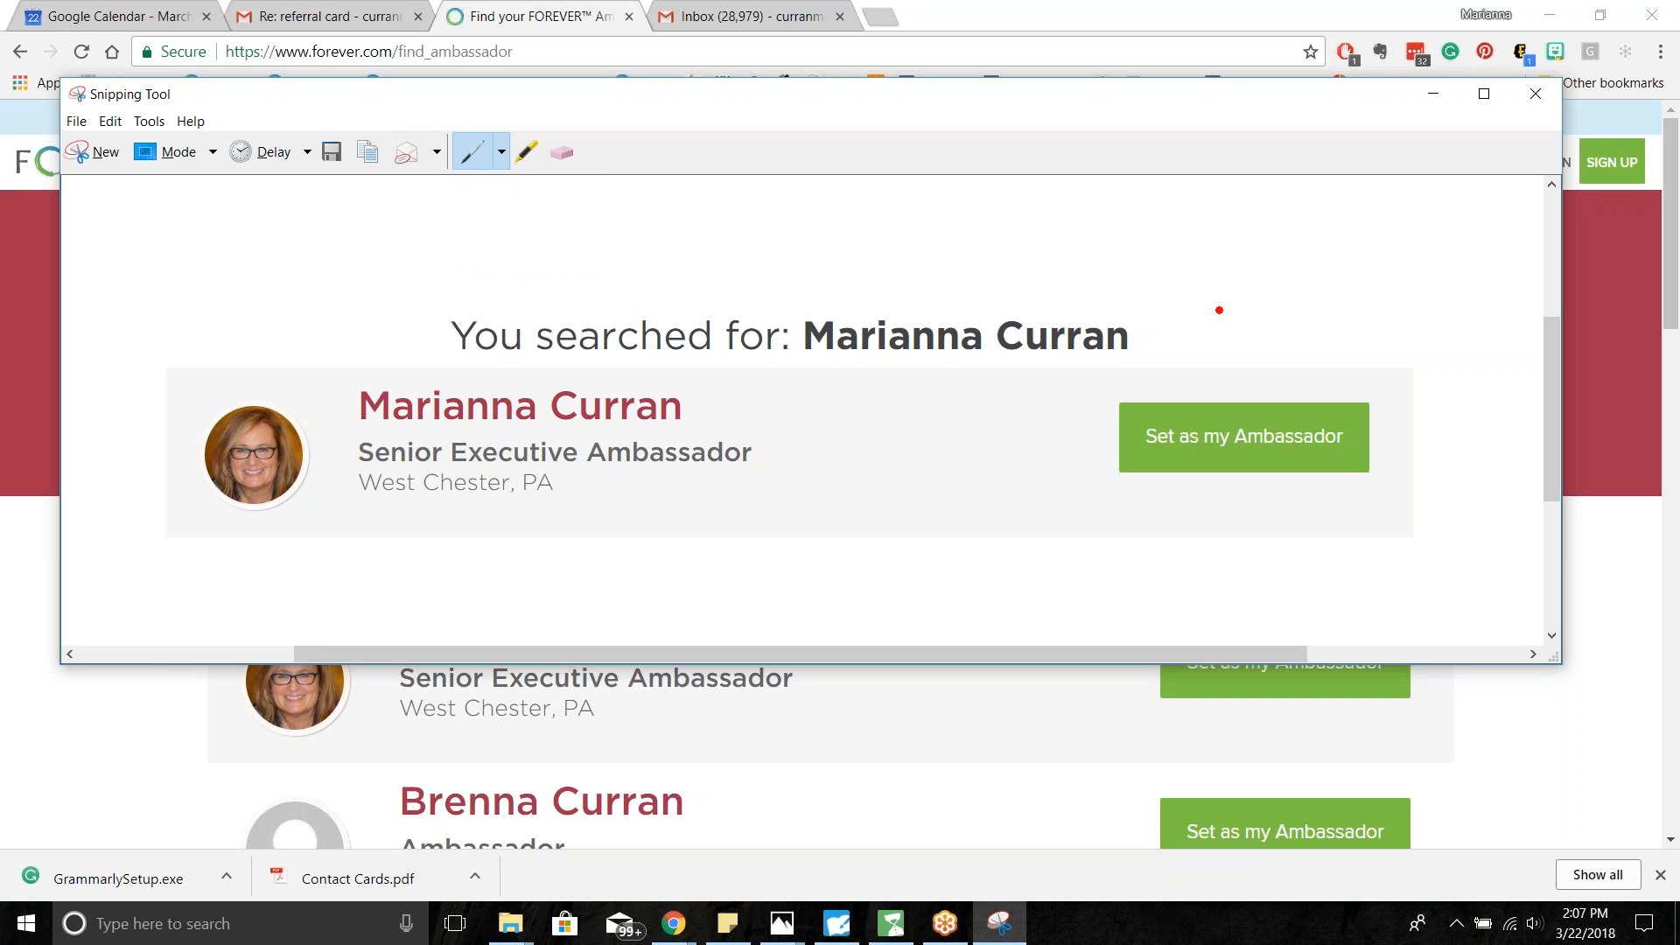
{"action": "mouse_move", "coordinate": [1195, 335]}
{"action": "left_mouse_down"}
{"action": "mouse_move", "coordinate": [1140, 370]}
{"action": "mouse_move", "coordinate": [1122, 492]}
{"action": "mouse_move", "coordinate": [1224, 525]}
{"action": "mouse_move", "coordinate": [1394, 425]}
{"action": "mouse_move", "coordinate": [1192, 338]}
{"action": "left_mouse_up"}
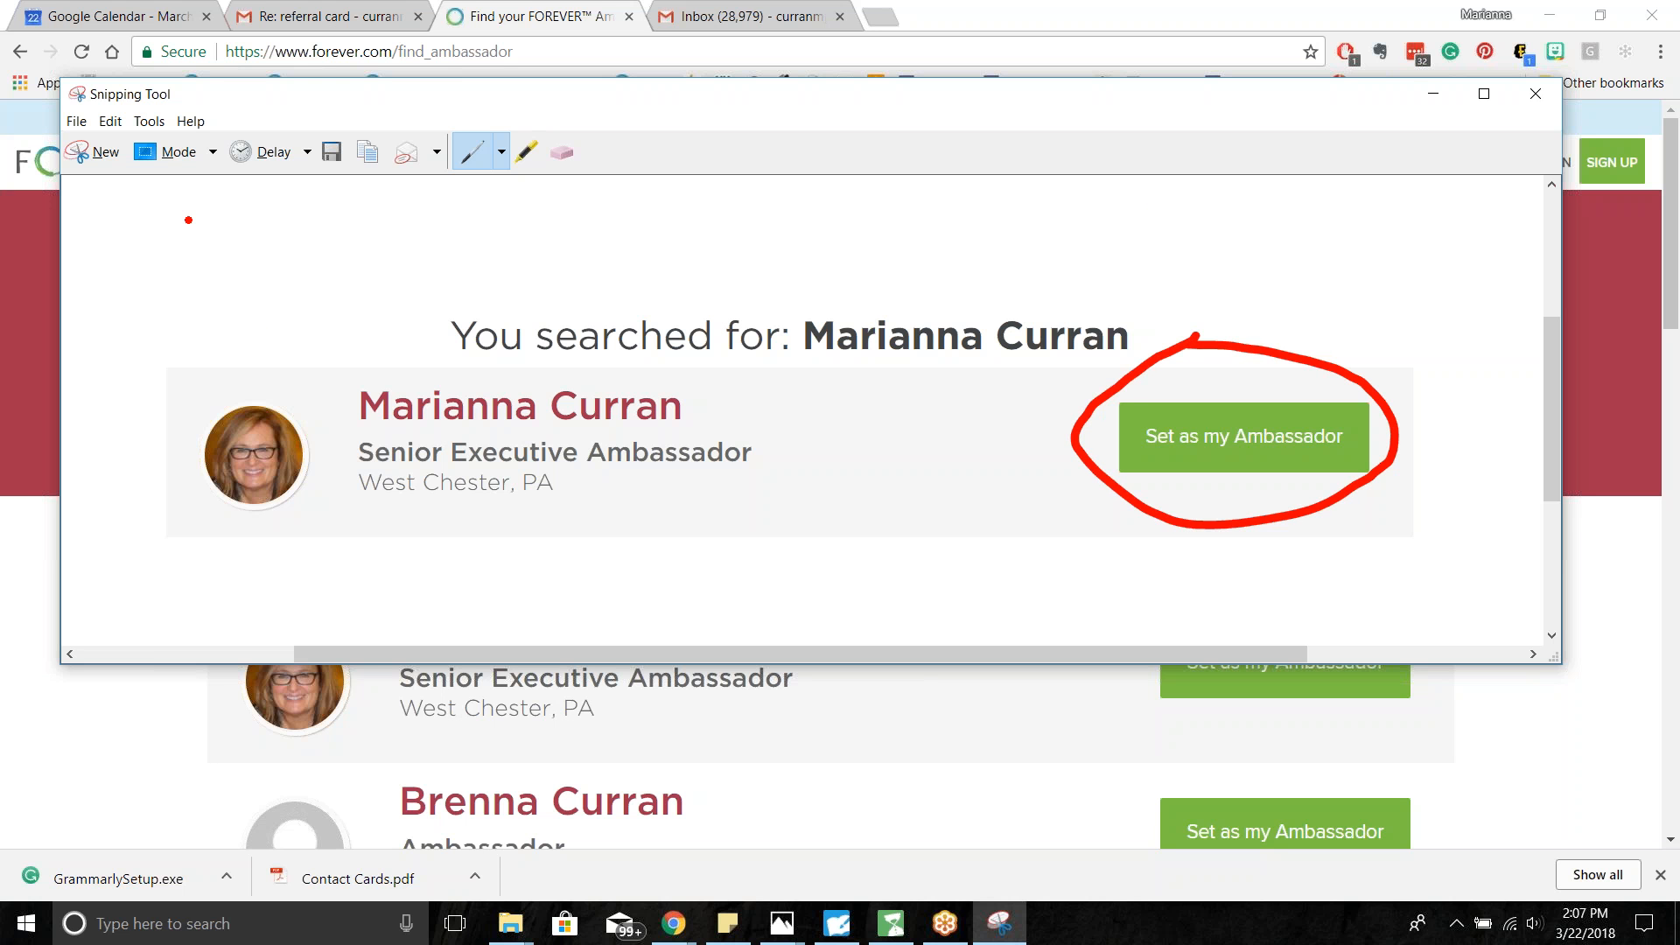
- Copy the annotated snip using Edit > Copy
{"action": "left_click", "coordinate": [77, 121]}
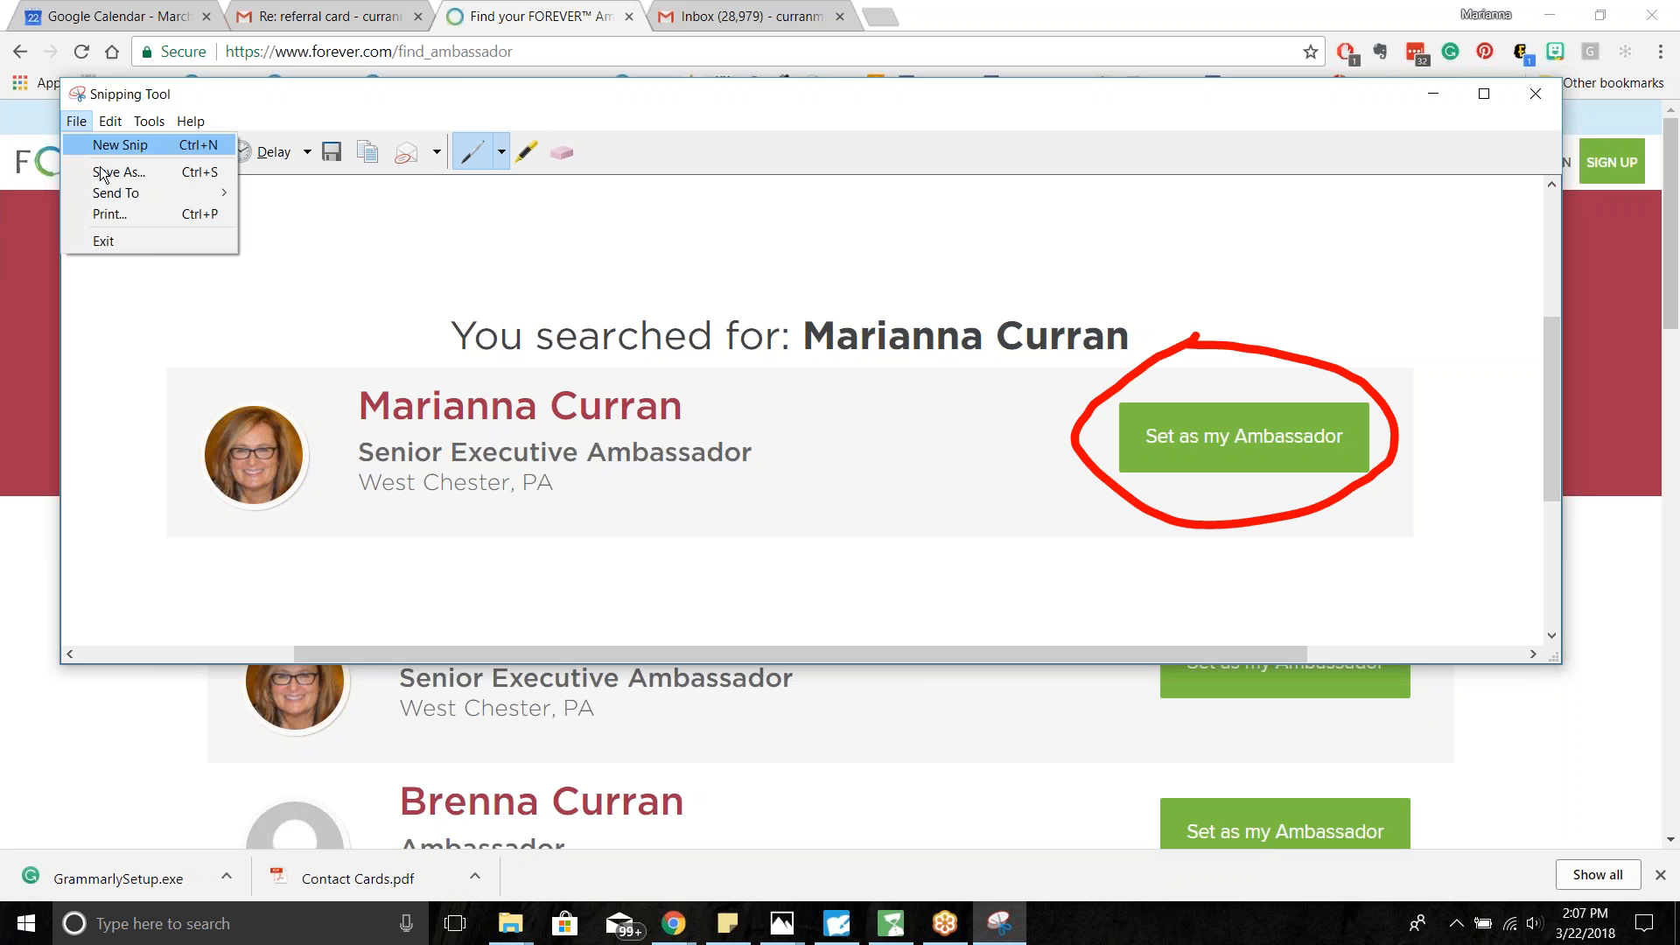
{"action": "left_click", "coordinate": [103, 125]}
{"action": "left_click", "coordinate": [102, 125]}
{"action": "left_click", "coordinate": [140, 146]}
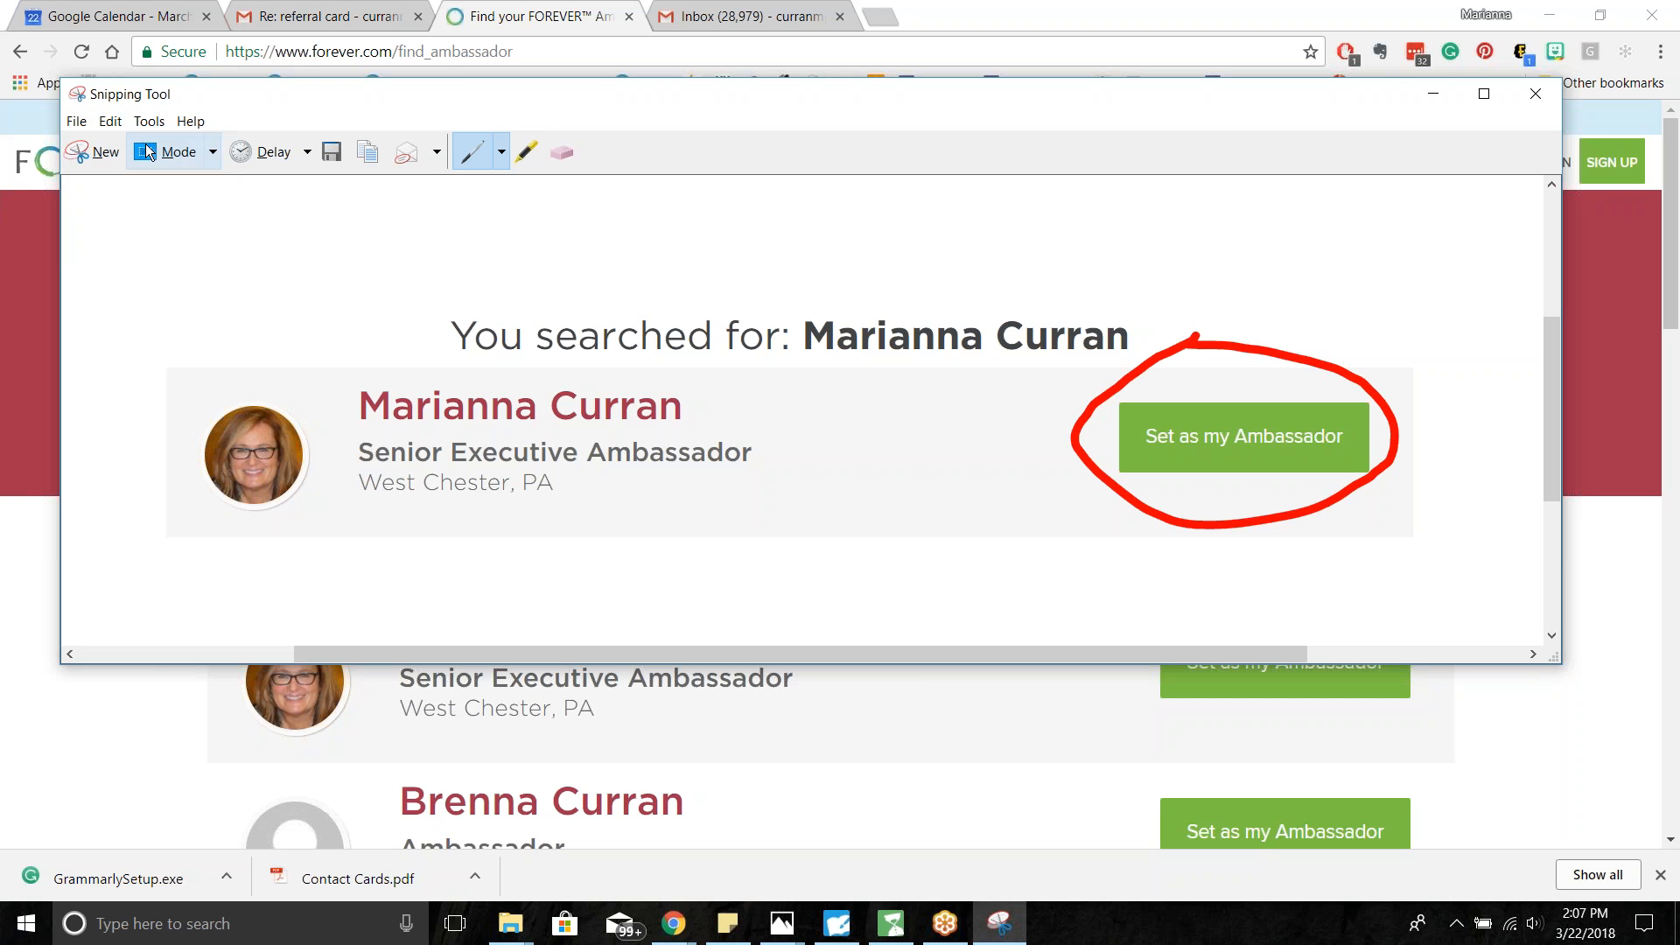
- Paste the red-circled snip into the flyer and resize it to 5.471 x 1.136 in over the old result card
{"action": "left_click", "coordinate": [834, 930]}
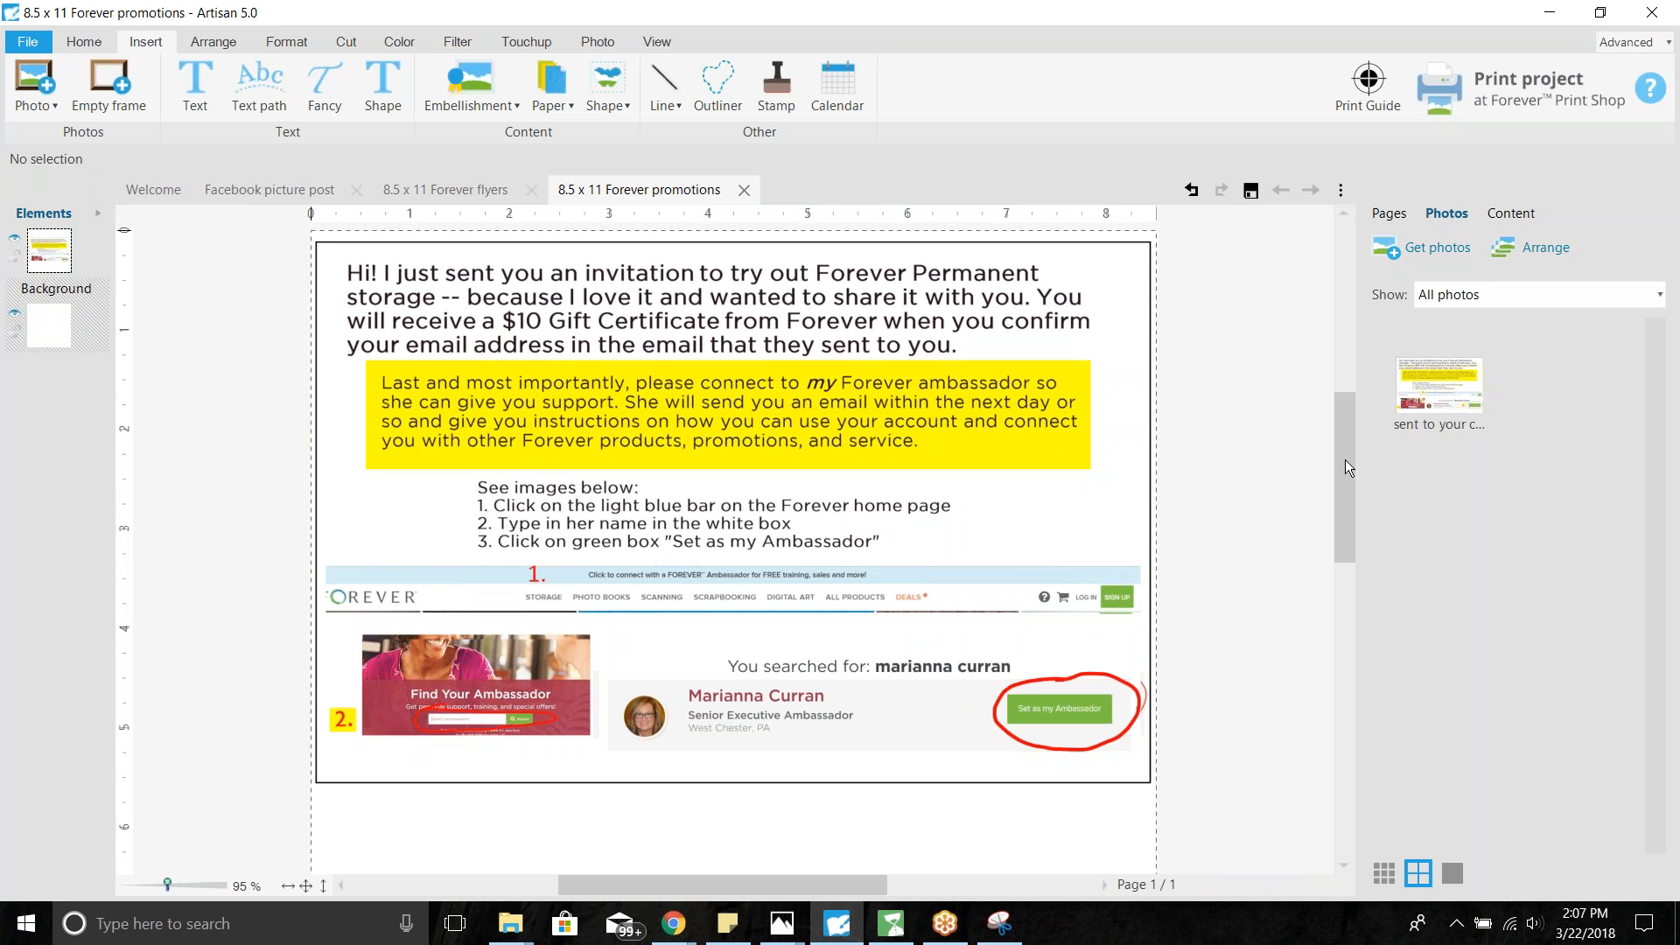
{"action": "scroll", "coordinate": [1310, 498], "scroll_direction": "down", "scroll_amount": 5}
{"action": "right_click", "coordinate": [813, 718]}
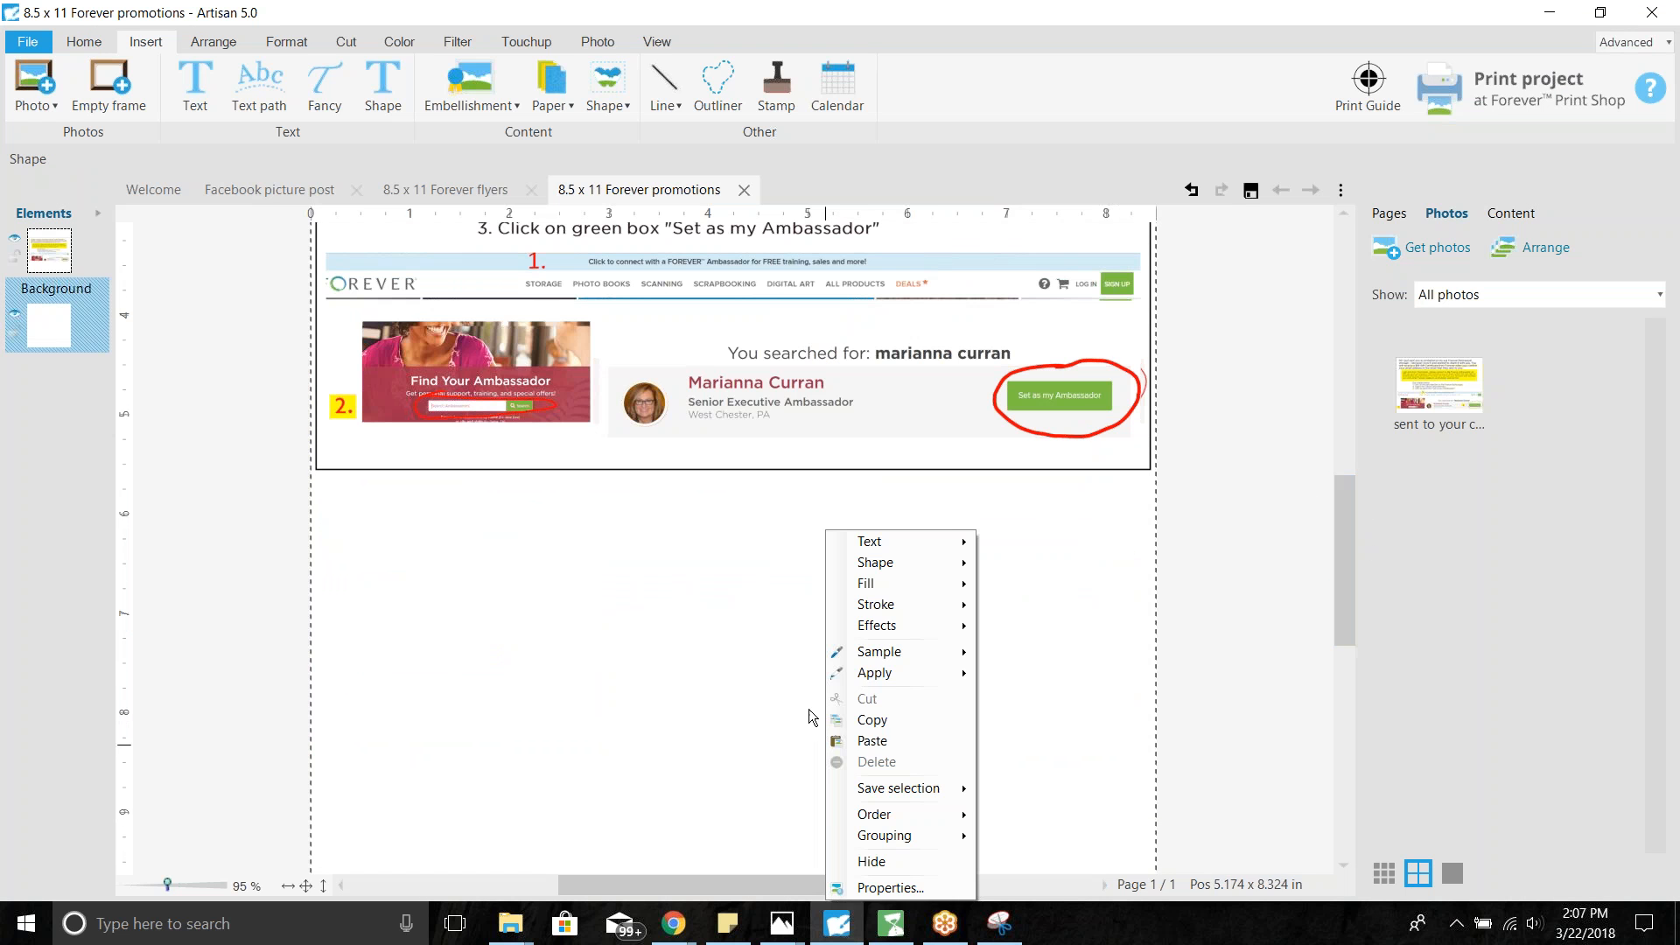
{"action": "left_click", "coordinate": [872, 741]}
{"action": "left_click_drag", "start_coordinate": [764, 622], "coordinate": [788, 627]}
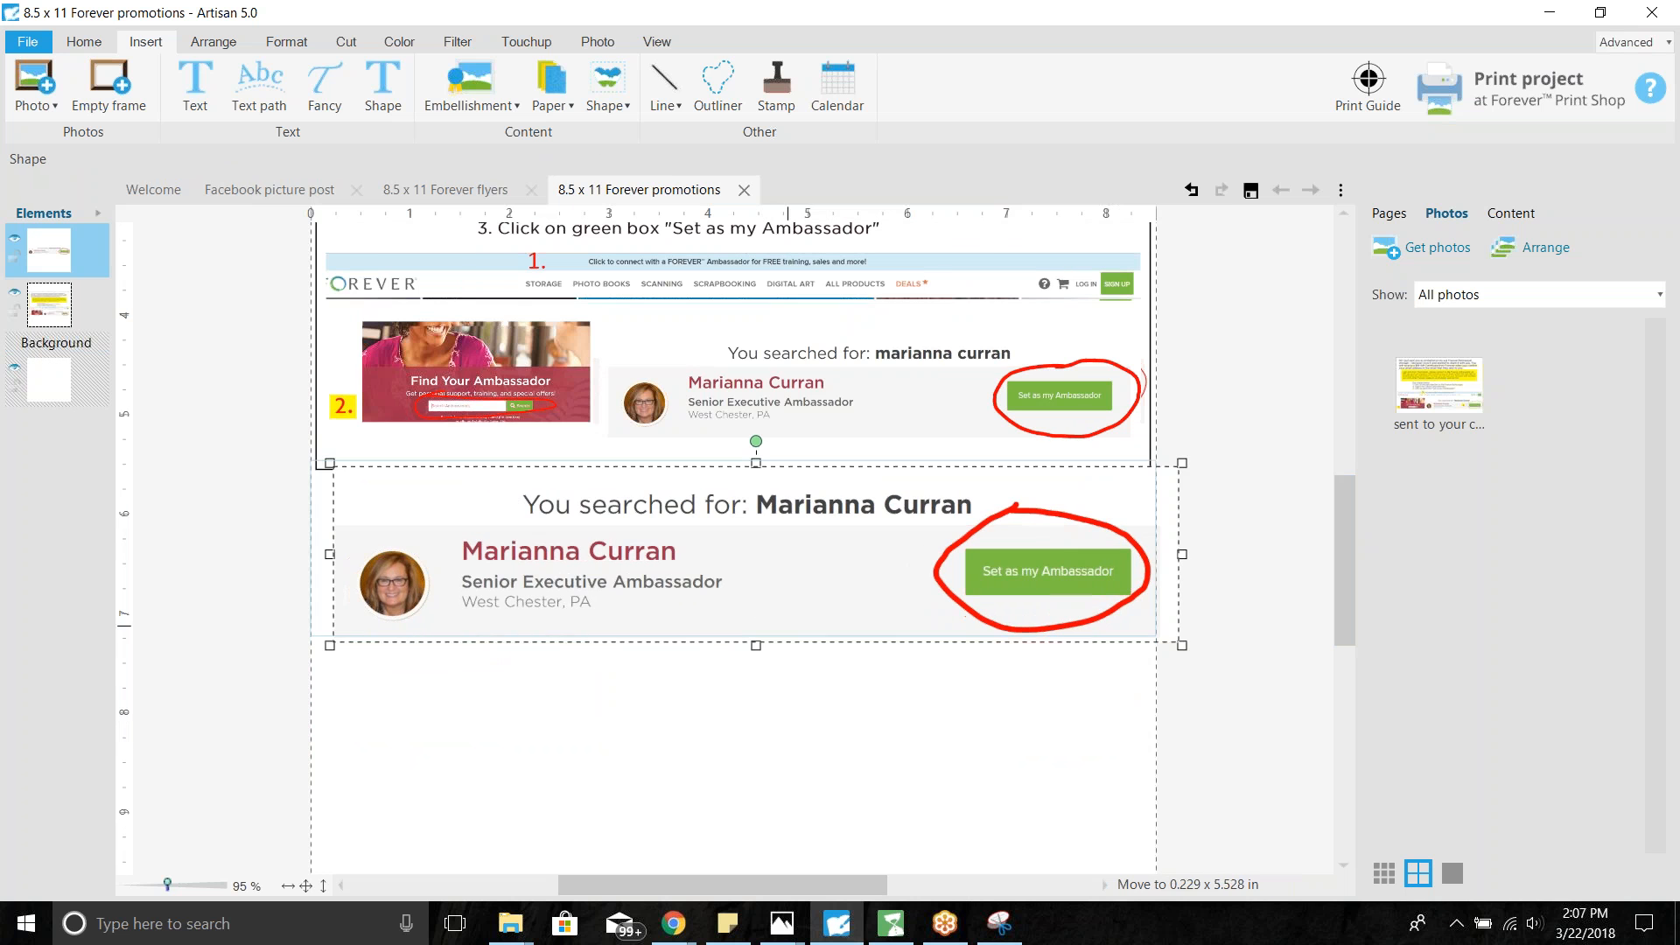
{"action": "left_click_drag", "start_coordinate": [1181, 465], "coordinate": [944, 517]}
{"action": "left_click_drag", "start_coordinate": [739, 600], "coordinate": [941, 399]}
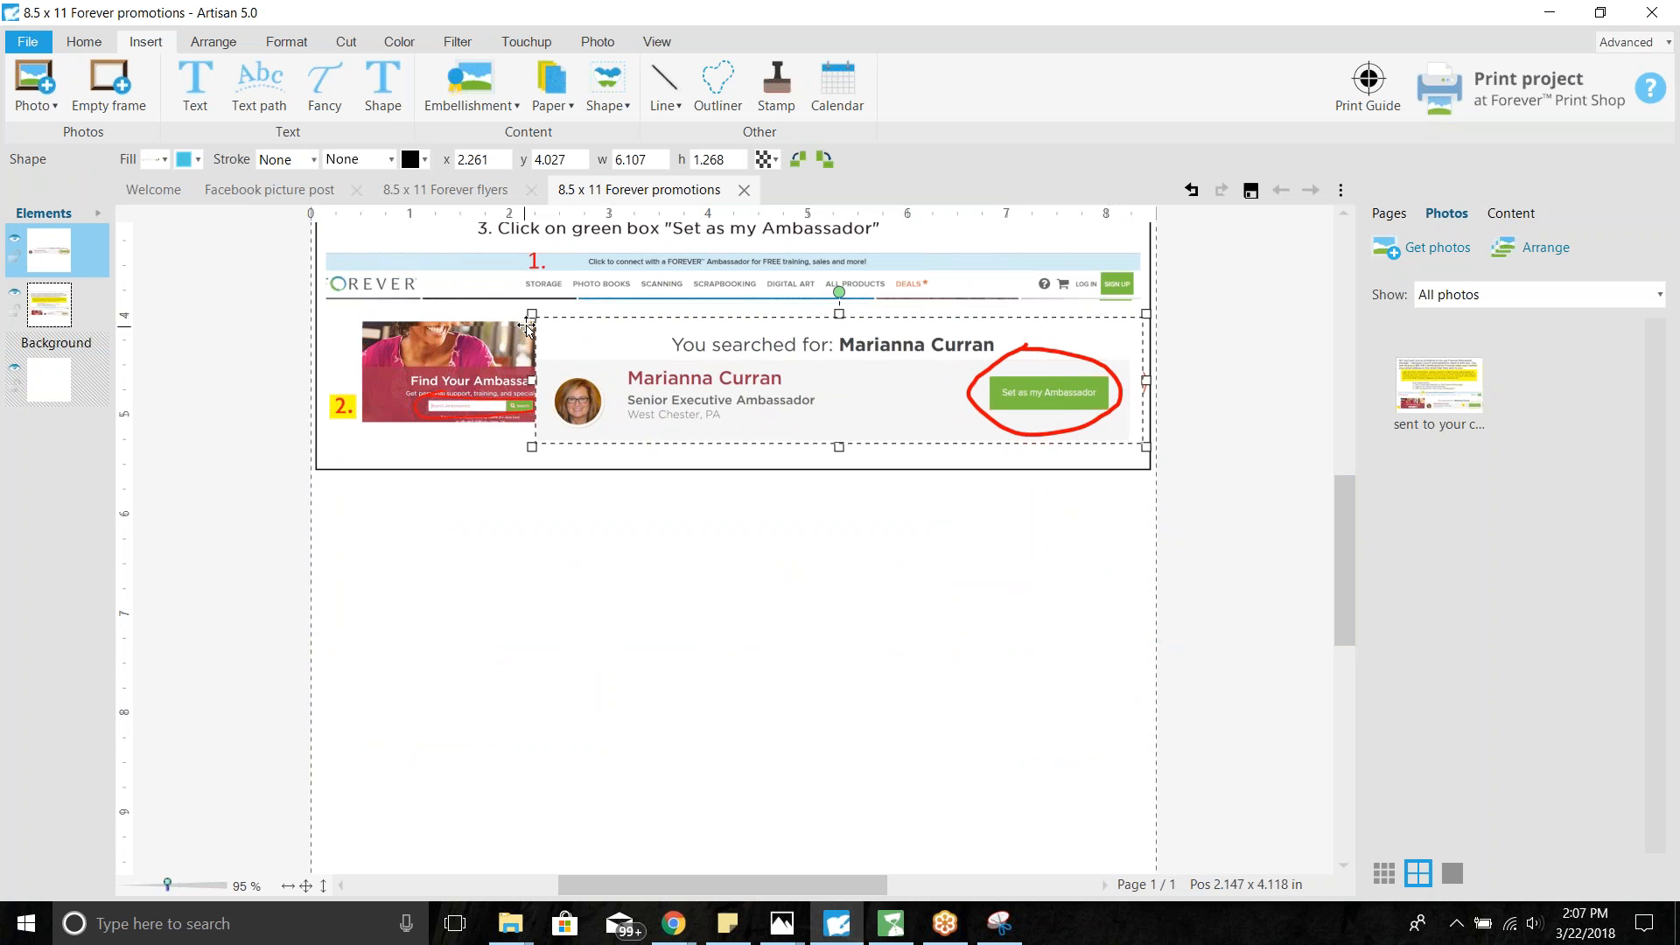
{"action": "left_click_drag", "start_coordinate": [532, 314], "coordinate": [663, 338]}
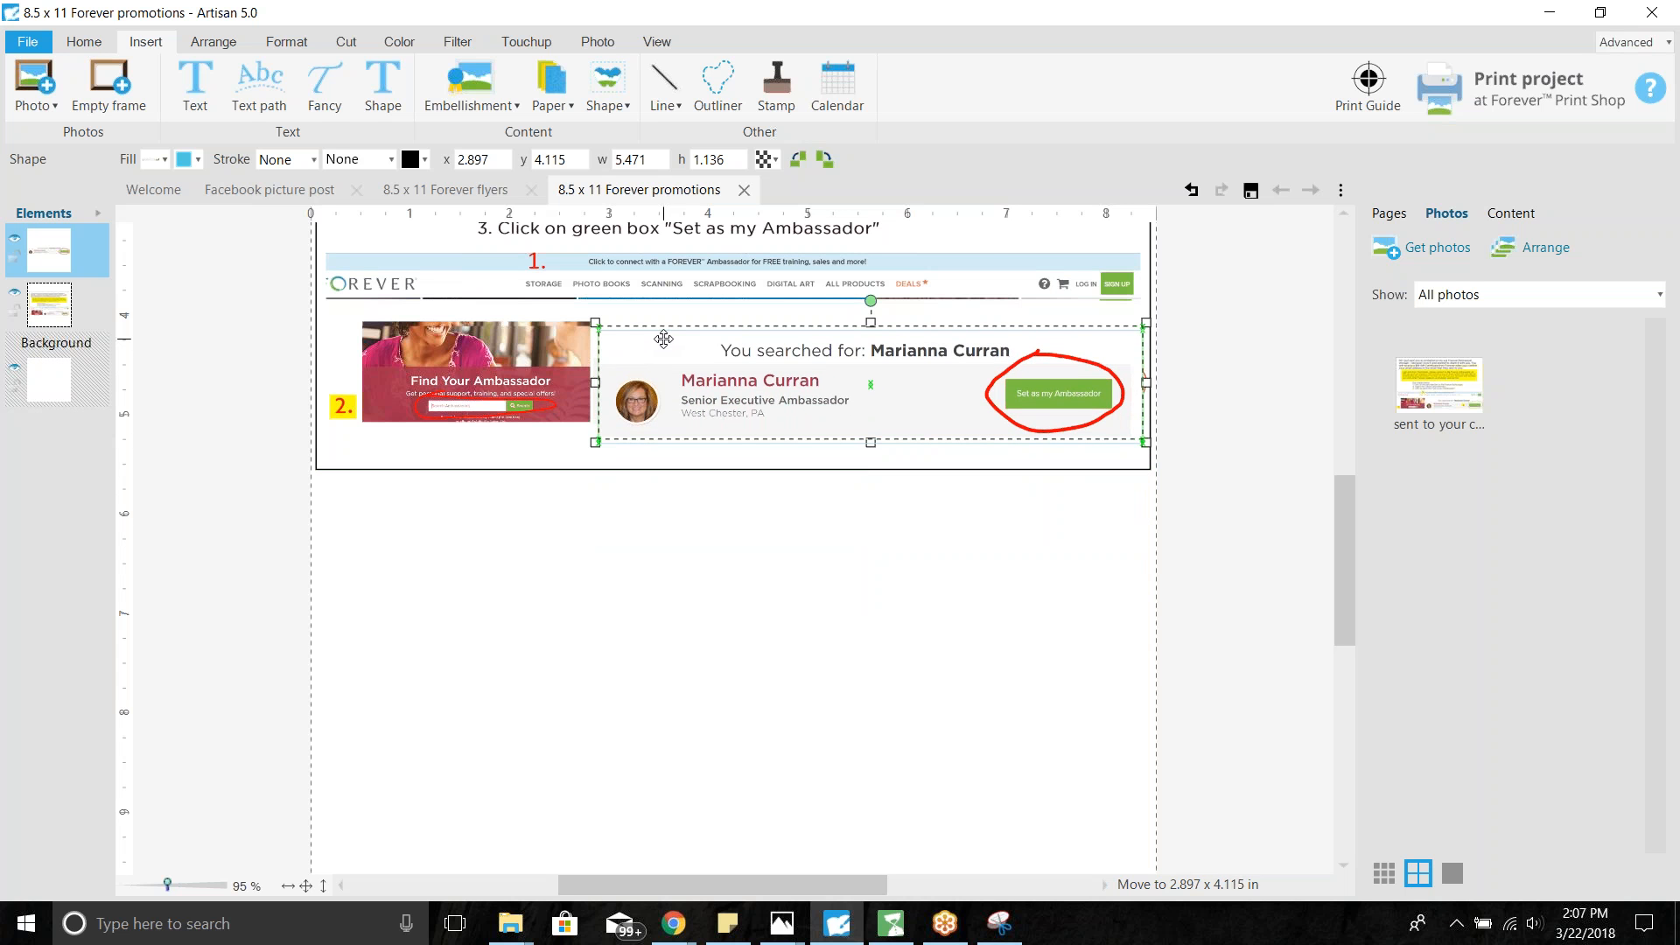
{"action": "left_click_drag", "start_coordinate": [663, 339], "coordinate": [664, 338]}
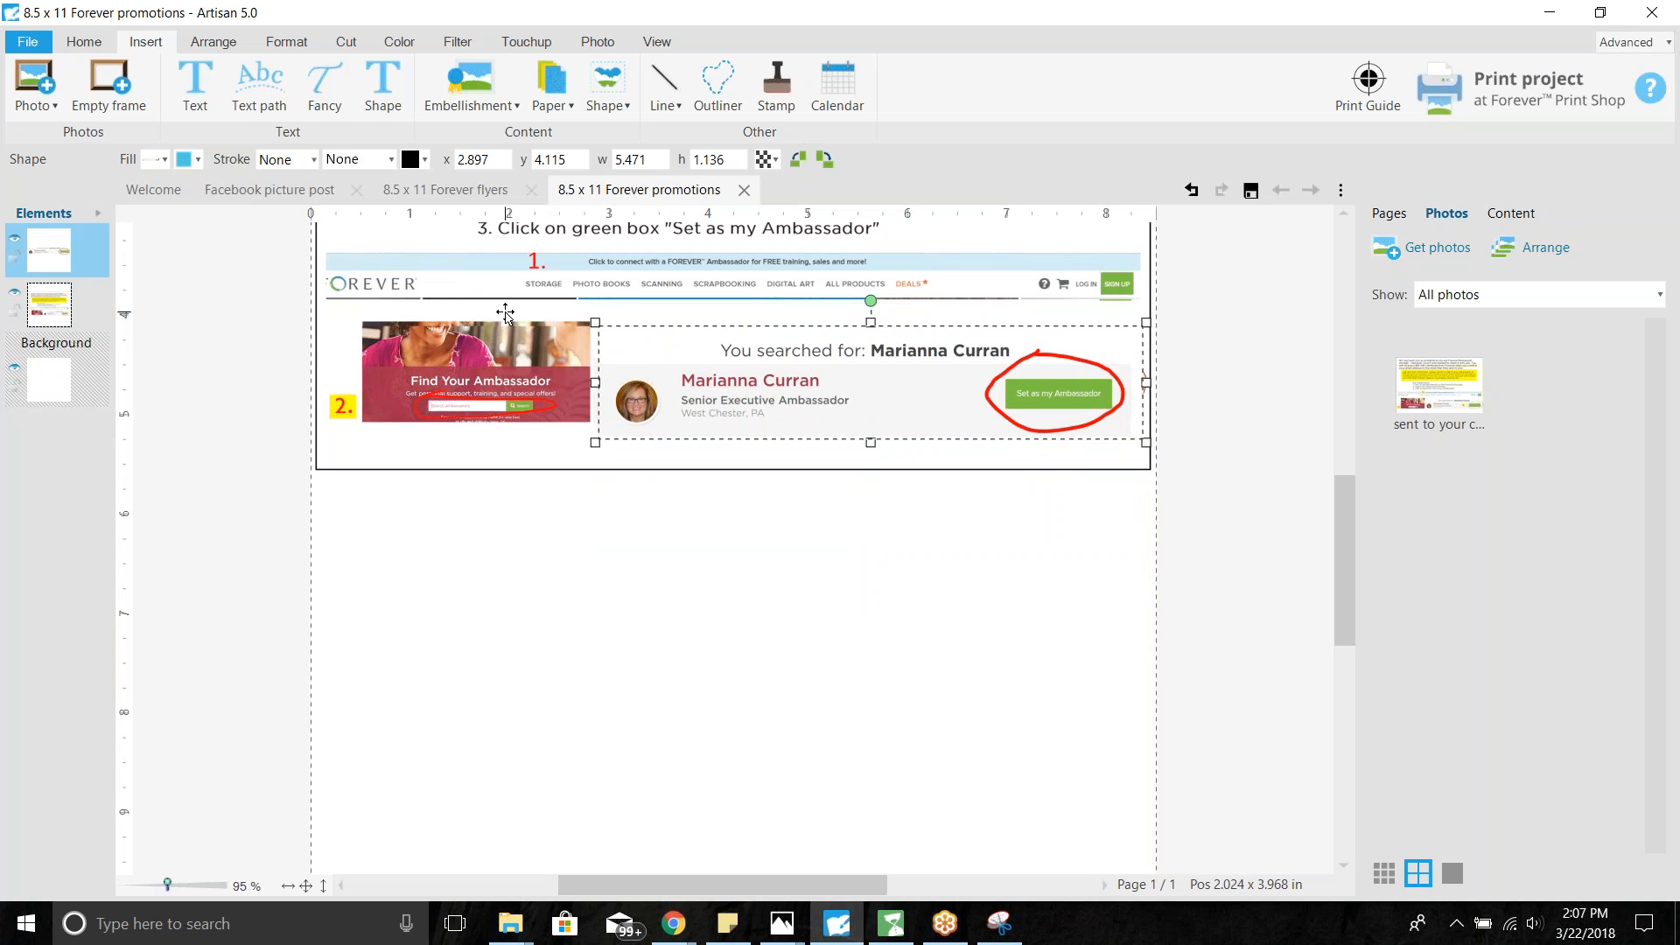
- Ungroup the flyer's screenshot collage and shift its pieces down the page
{"action": "left_click", "coordinate": [593, 262]}
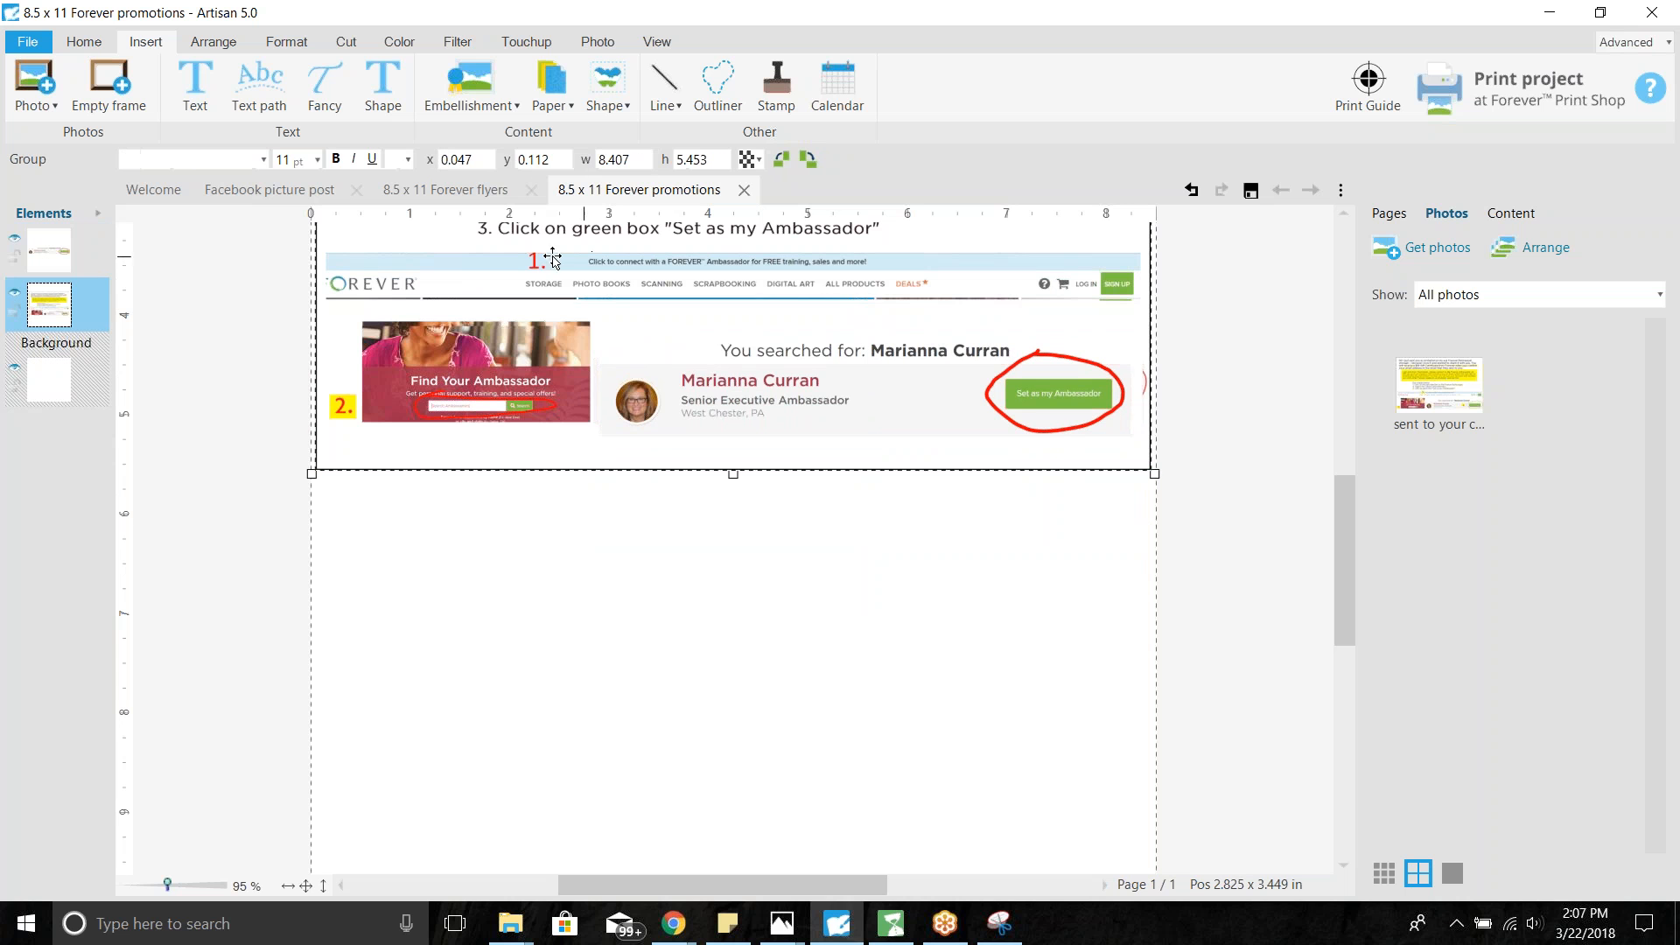
{"action": "right_click", "coordinate": [103, 304]}
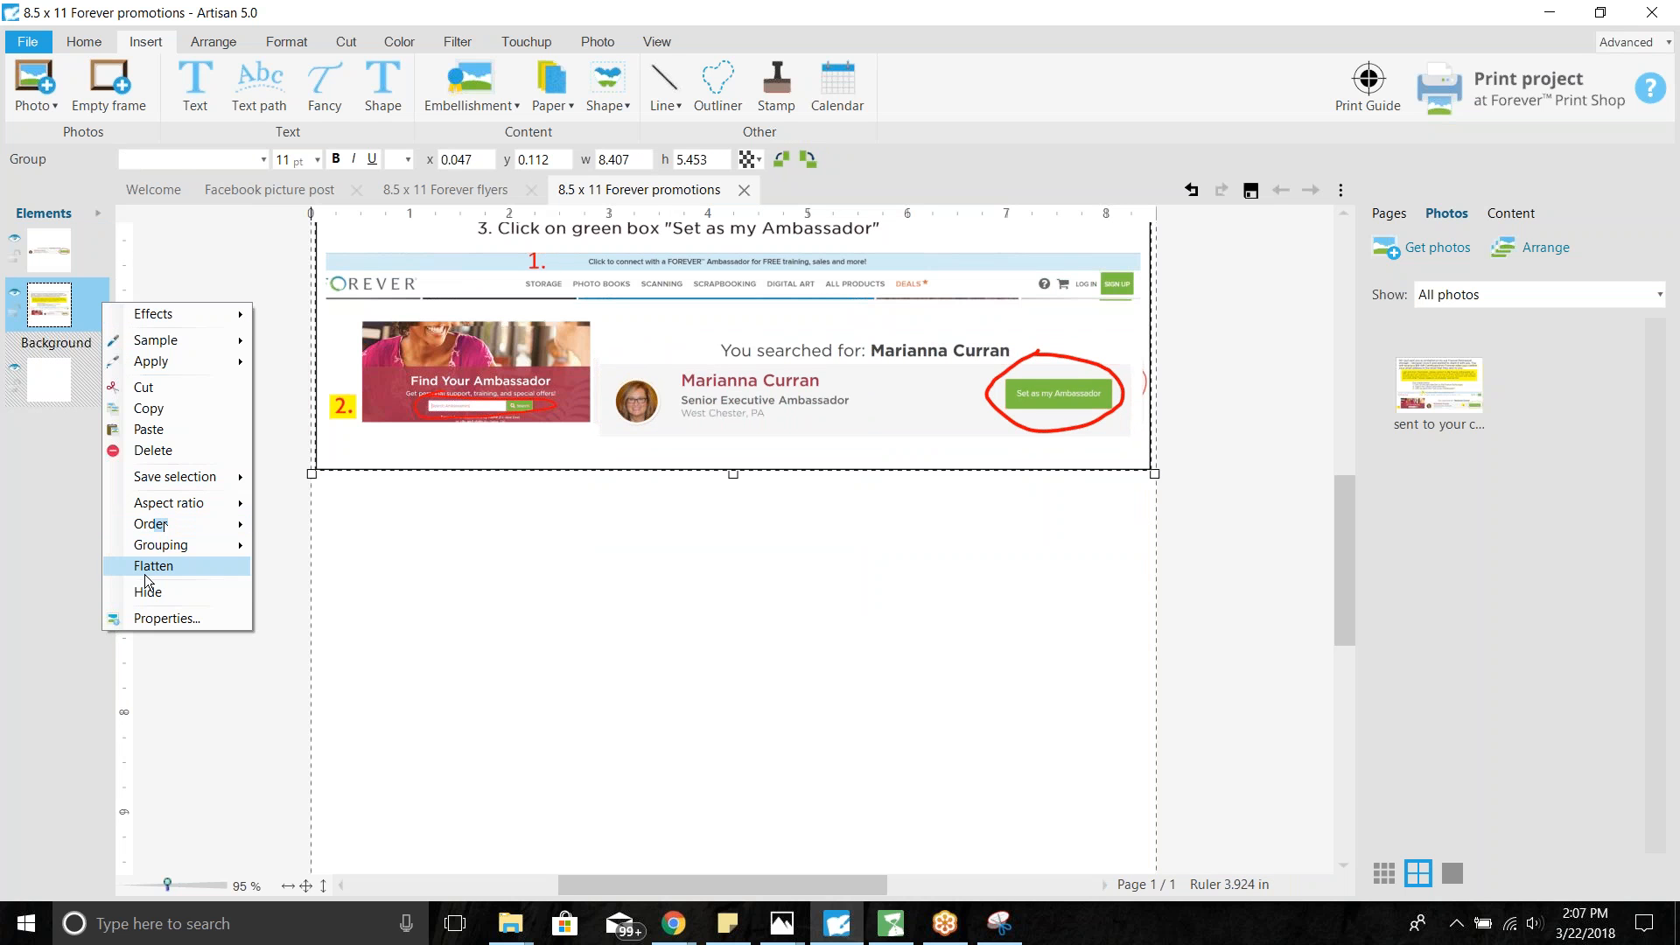
{"action": "mouse_move", "coordinate": [140, 547]}
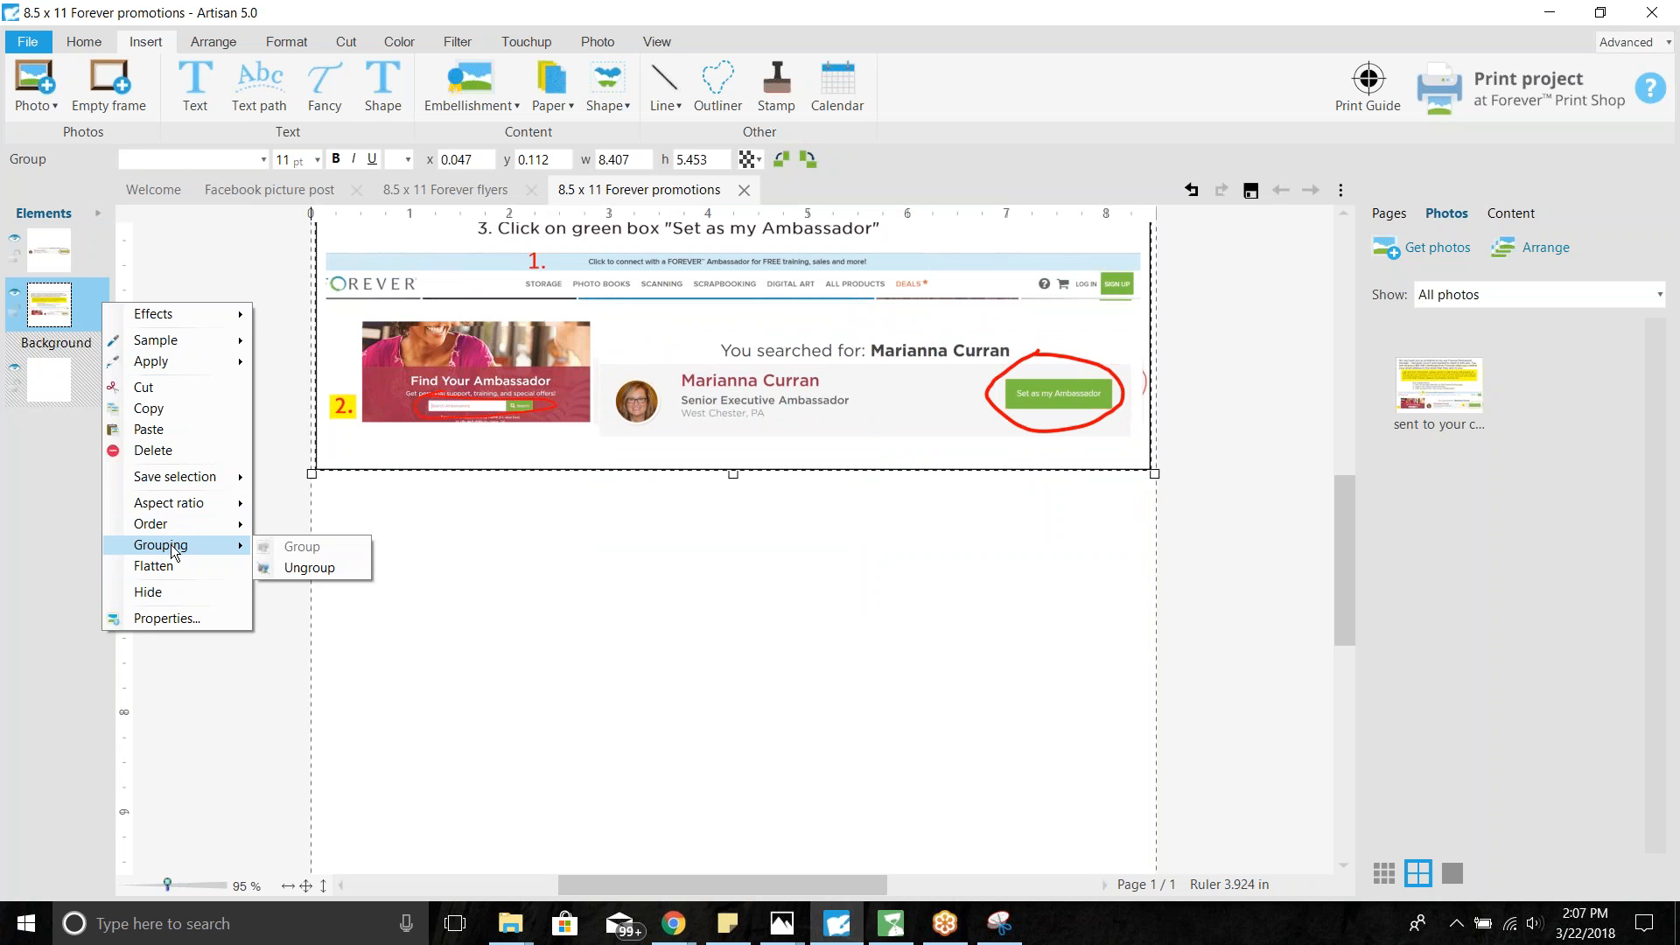
{"action": "left_click", "coordinate": [293, 570]}
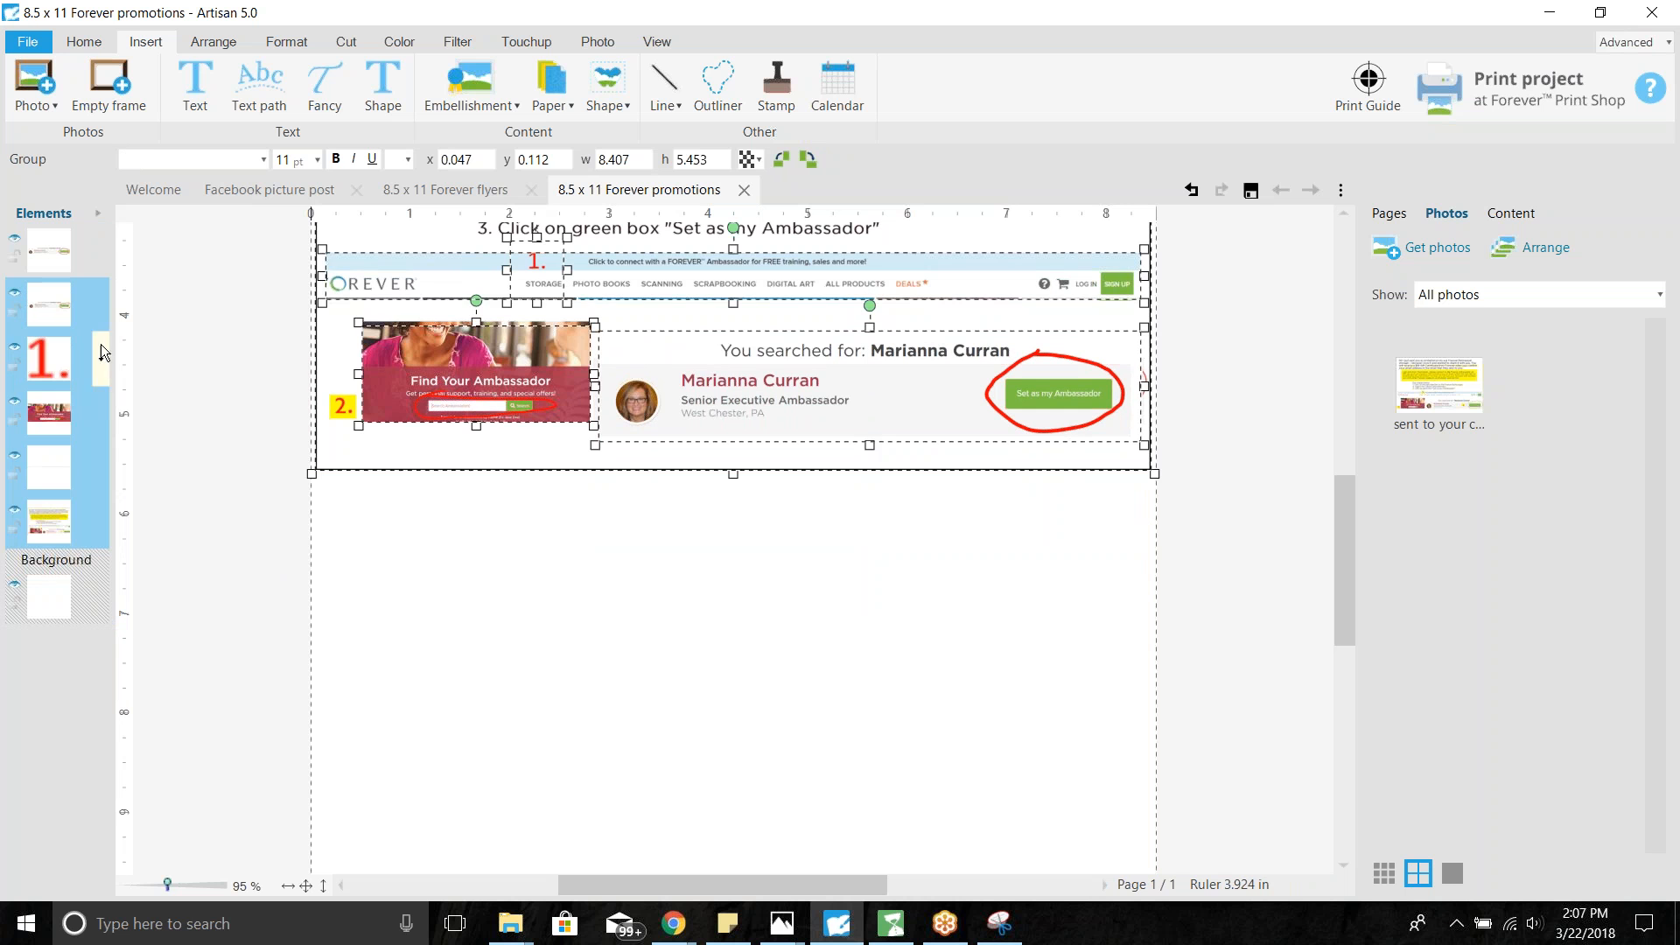
{"action": "left_click_drag", "start_coordinate": [535, 262], "coordinate": [294, 522]}
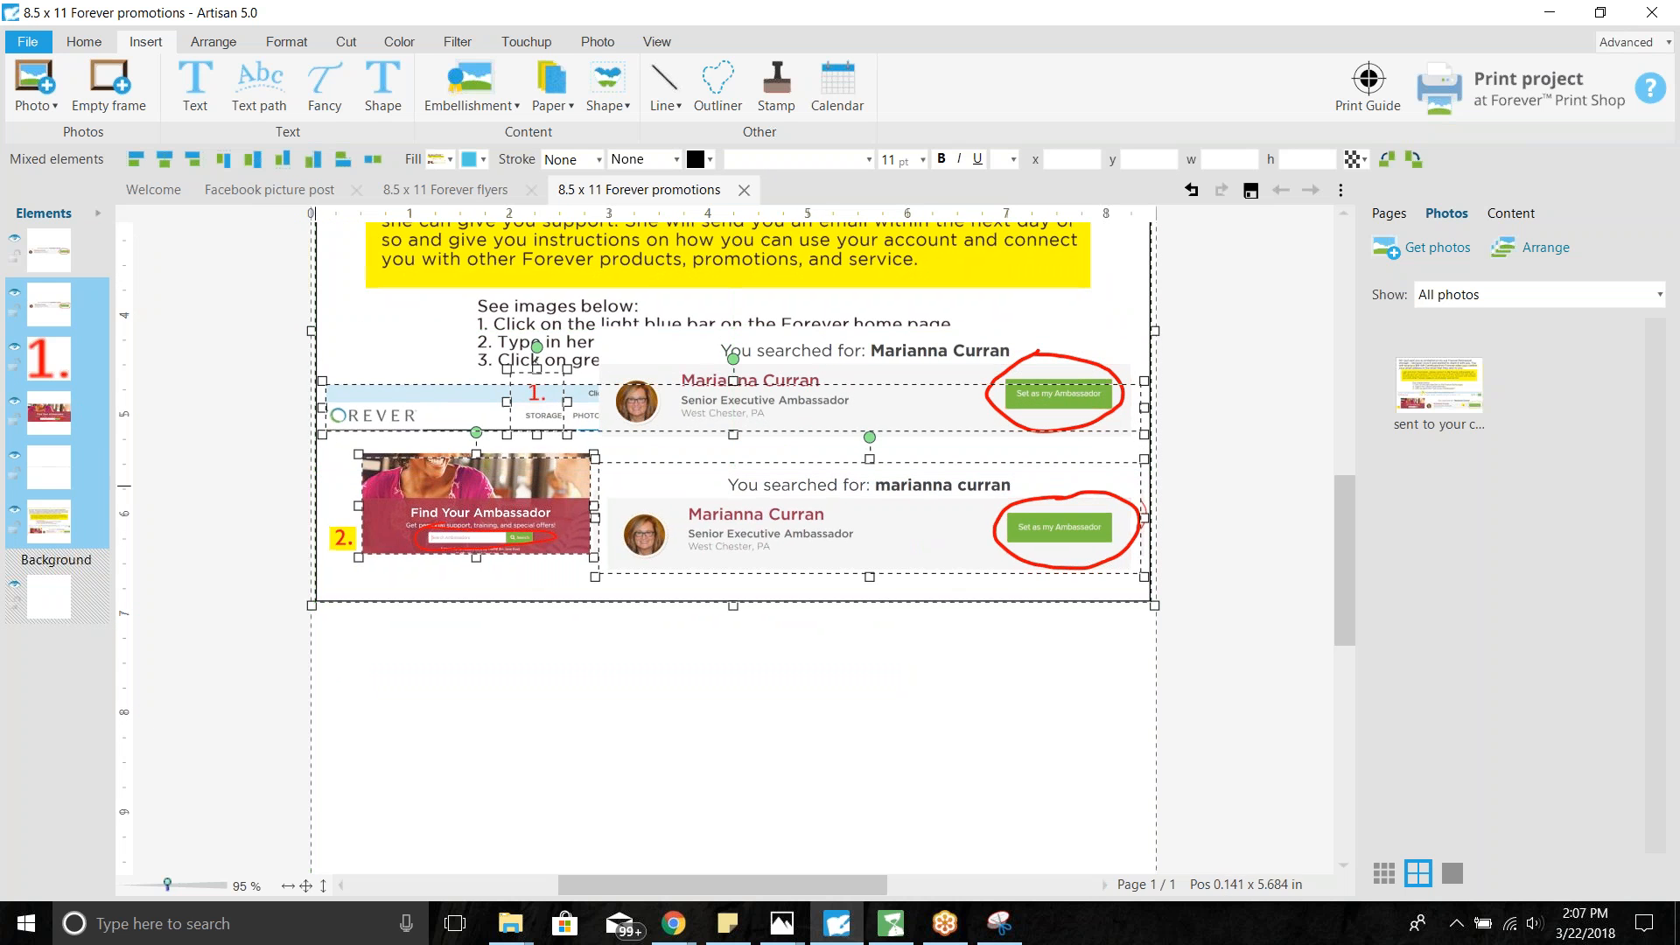
- Hide the old FOREVER bar, annotated image, red 1. label and result card, then move the new card near the bottom
{"action": "left_click", "coordinate": [14, 456]}
{"action": "left_click", "coordinate": [14, 403]}
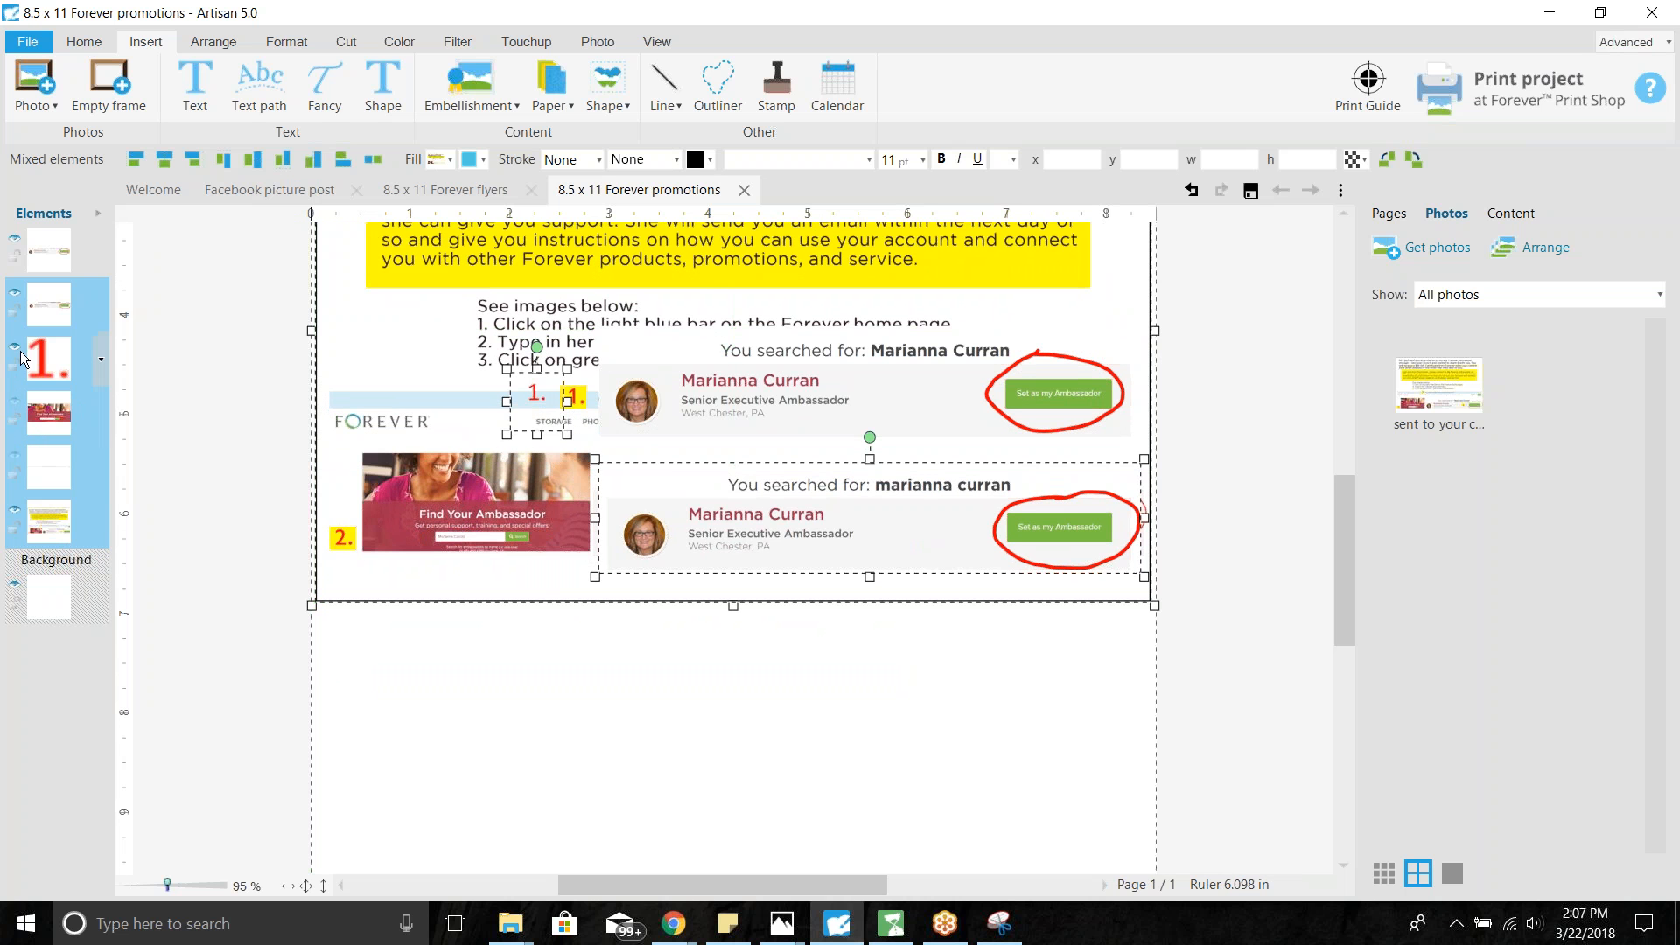
{"action": "left_click", "coordinate": [15, 346]}
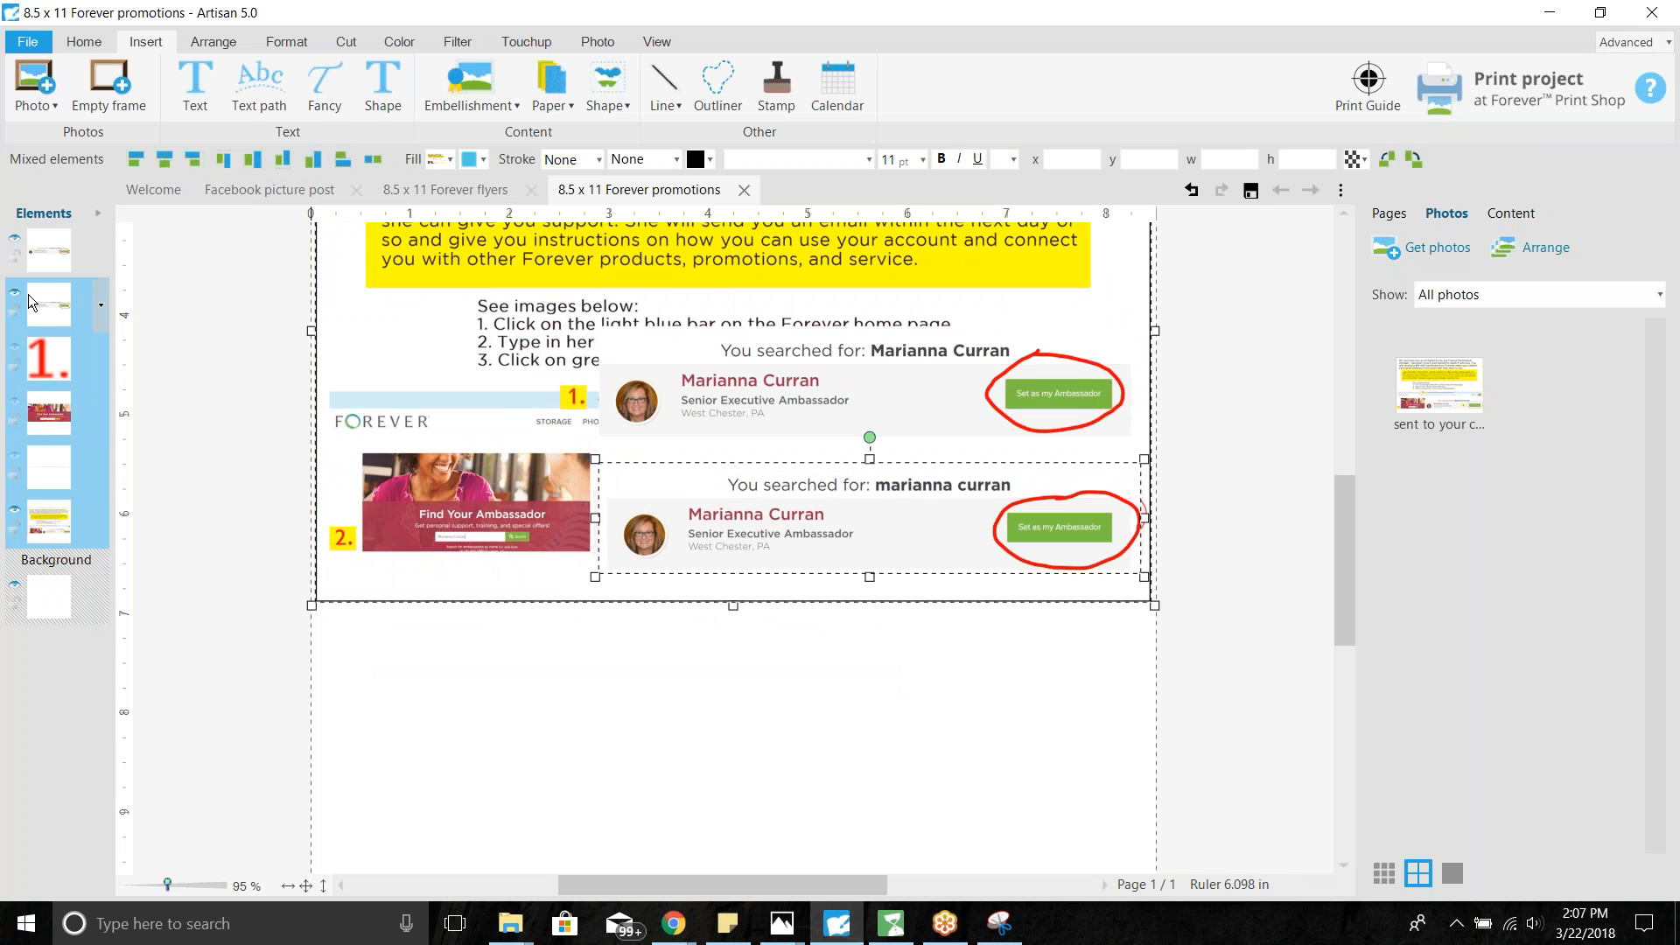
{"action": "left_click", "coordinate": [14, 297]}
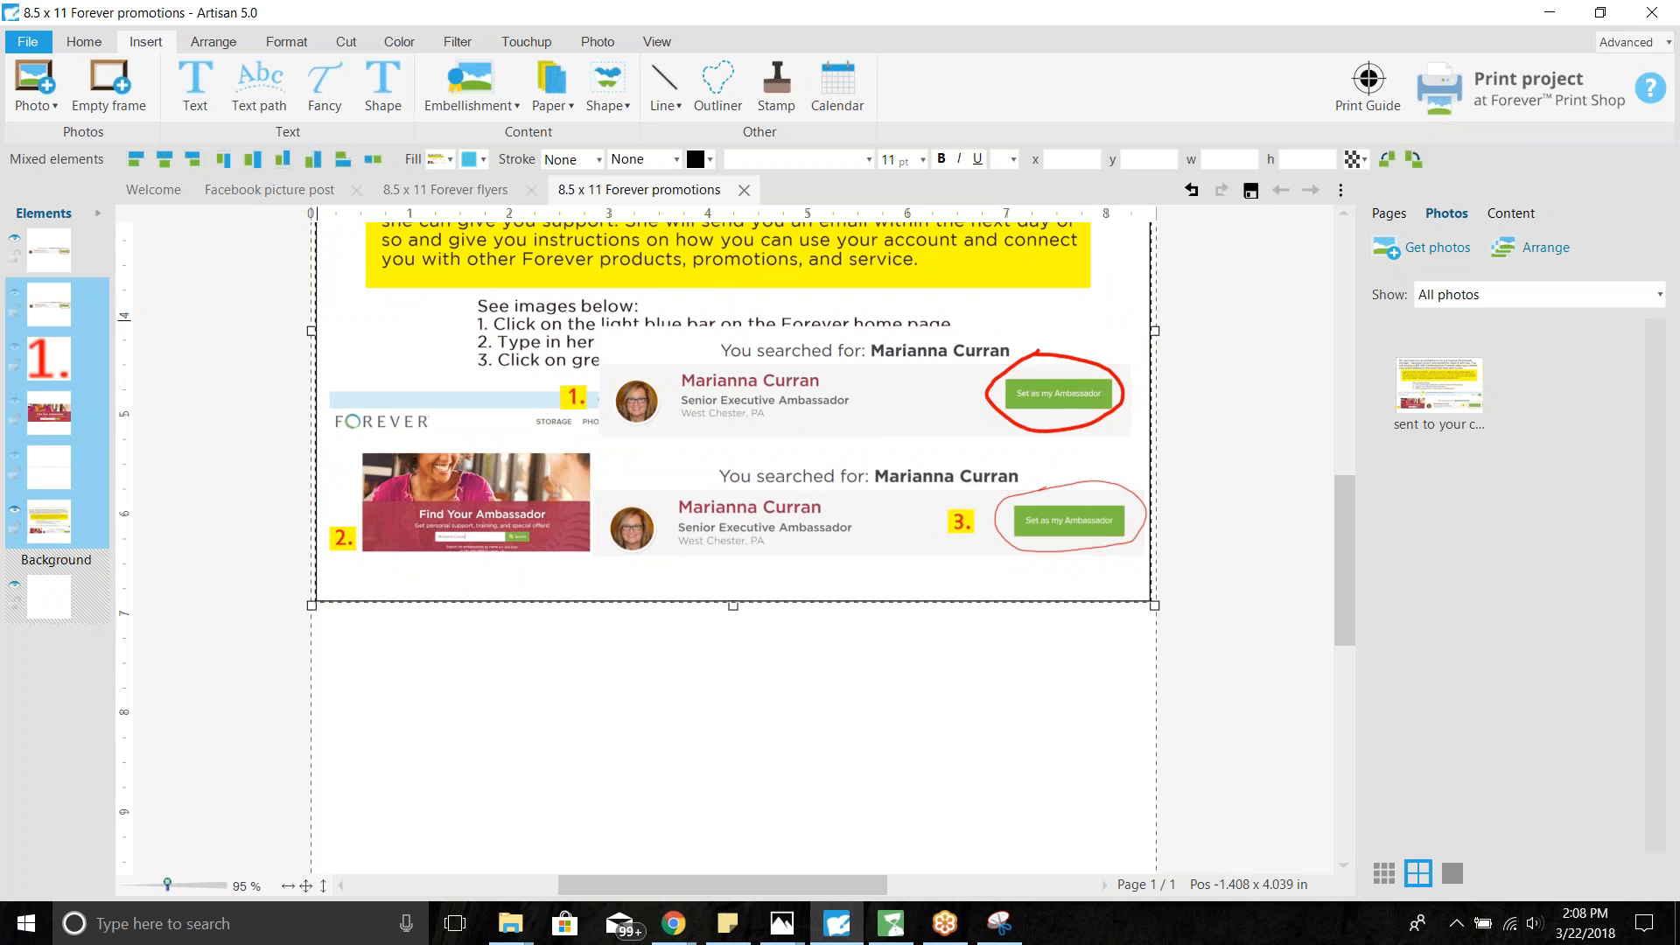
{"action": "left_click", "coordinate": [716, 376]}
{"action": "left_click_drag", "start_coordinate": [716, 376], "coordinate": [688, 926]}
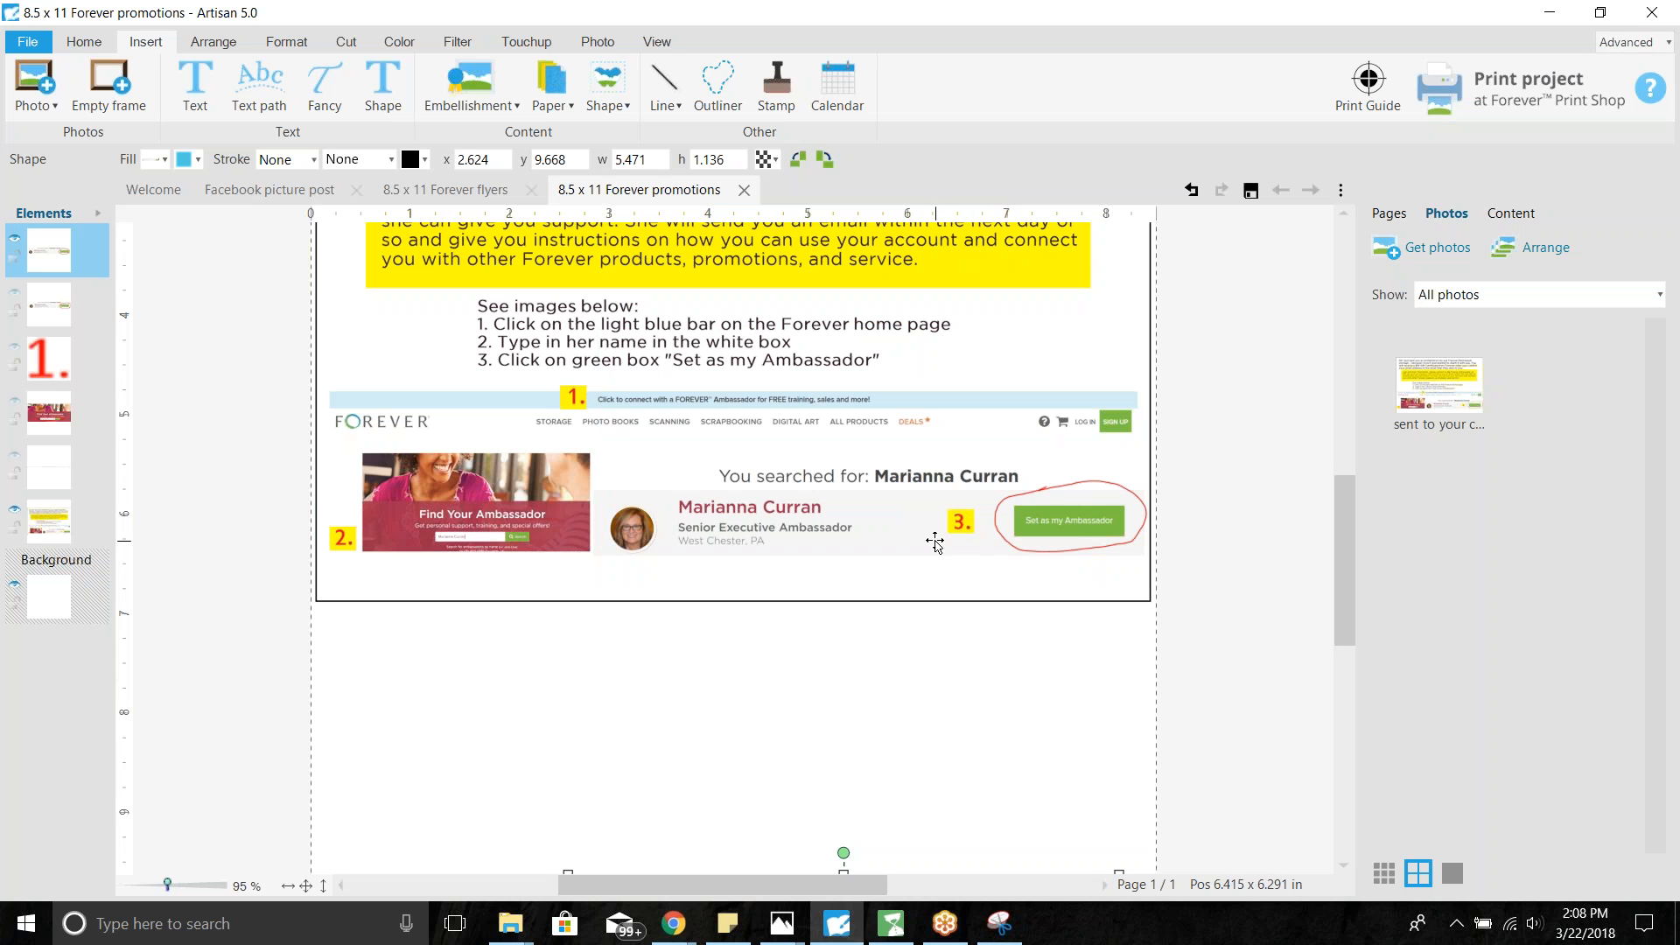
- Lay the new red-circled result card over the old step-3 card
{"action": "left_click_drag", "start_coordinate": [888, 523], "coordinate": [894, 526]}
{"action": "left_click_drag", "start_coordinate": [1348, 508], "coordinate": [1350, 560]}
{"action": "left_click_drag", "start_coordinate": [840, 748], "coordinate": [878, 332]}
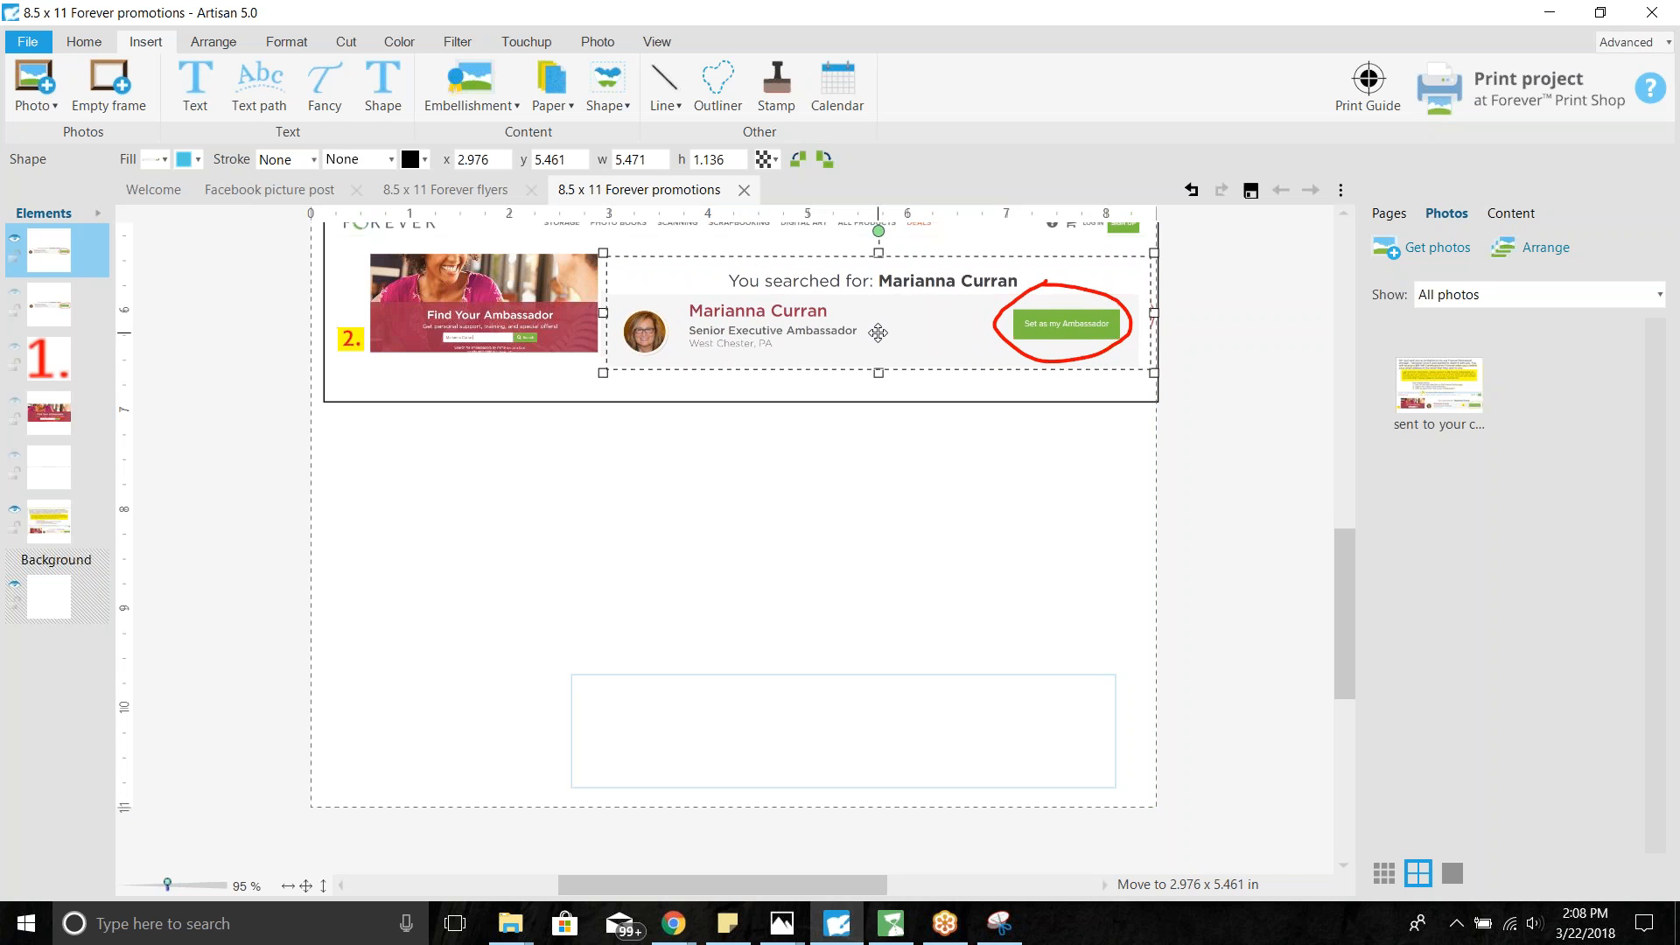
{"action": "left_click_drag", "start_coordinate": [878, 334], "coordinate": [877, 334]}
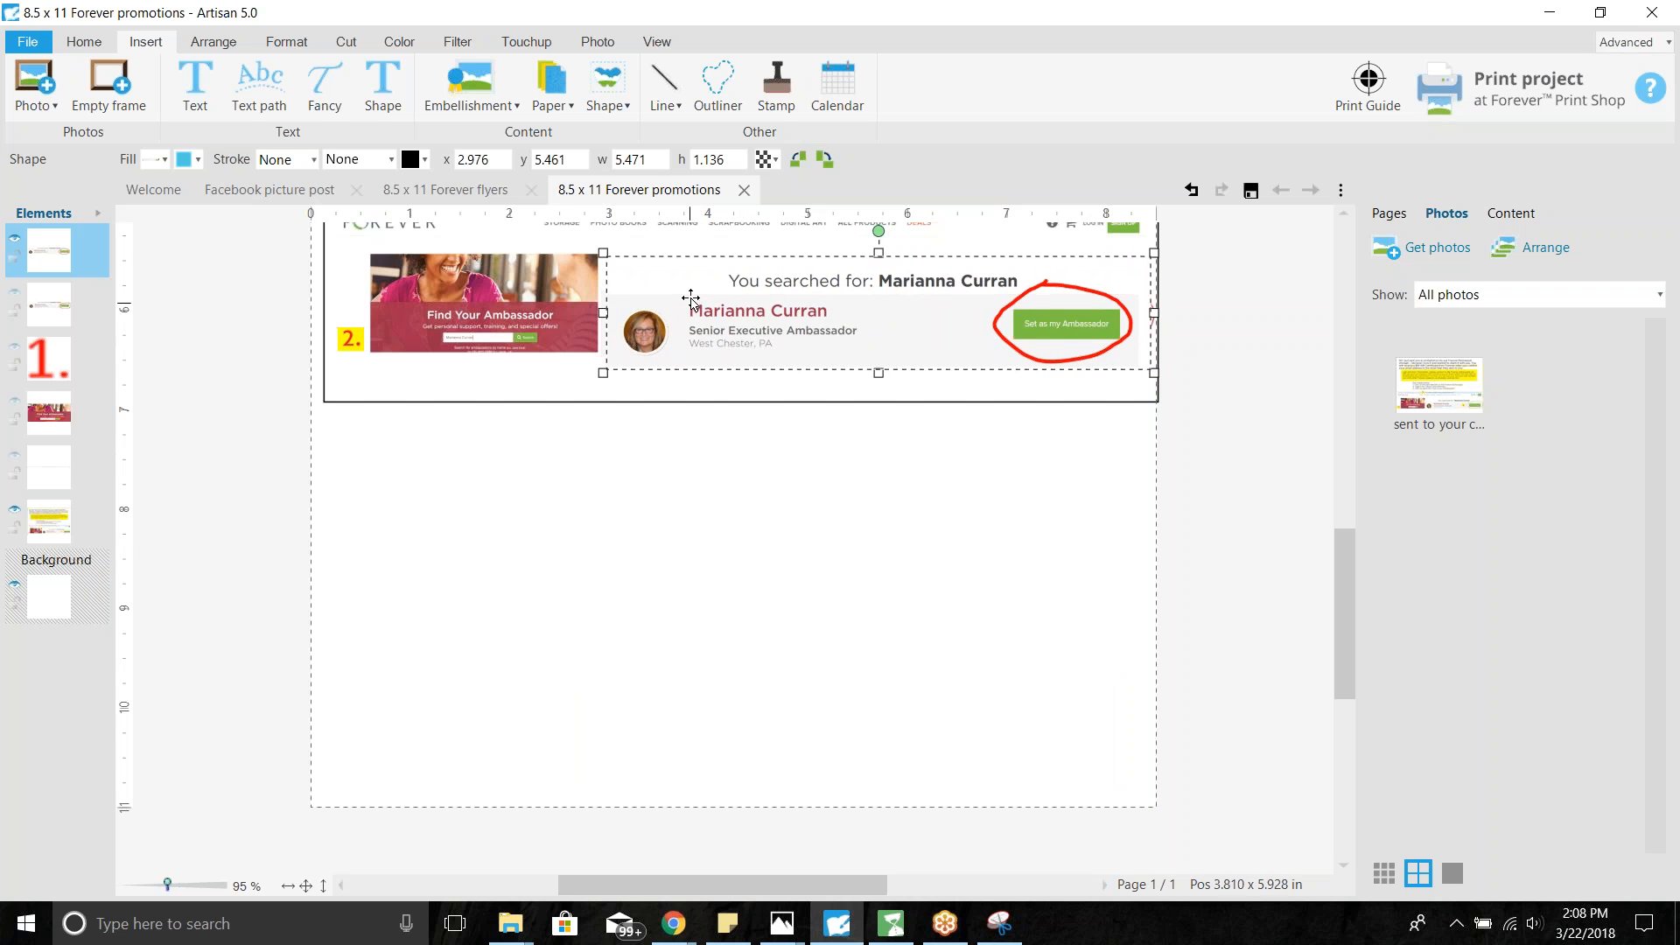
- Group the new card with the screenshot into one 8.407 x 5.453 in group
{"action": "left_click", "coordinate": [552, 284], "text": "shift"}
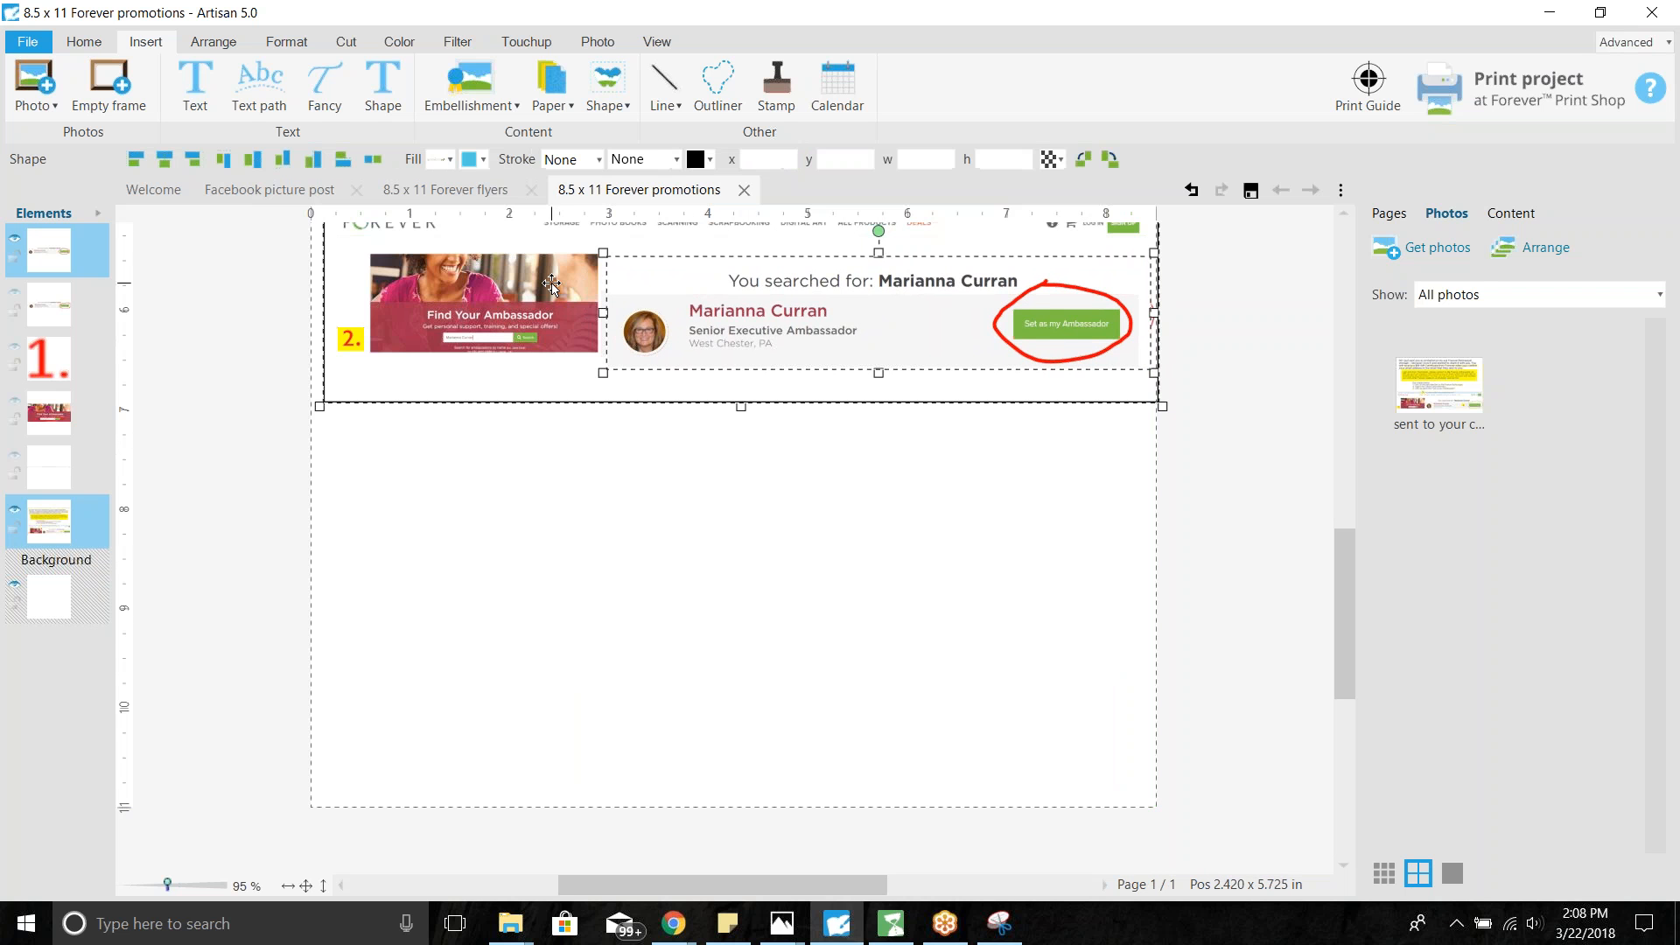
{"action": "right_click", "coordinate": [103, 508]}
{"action": "mouse_move", "coordinate": [158, 719]}
{"action": "left_click", "coordinate": [280, 717]}
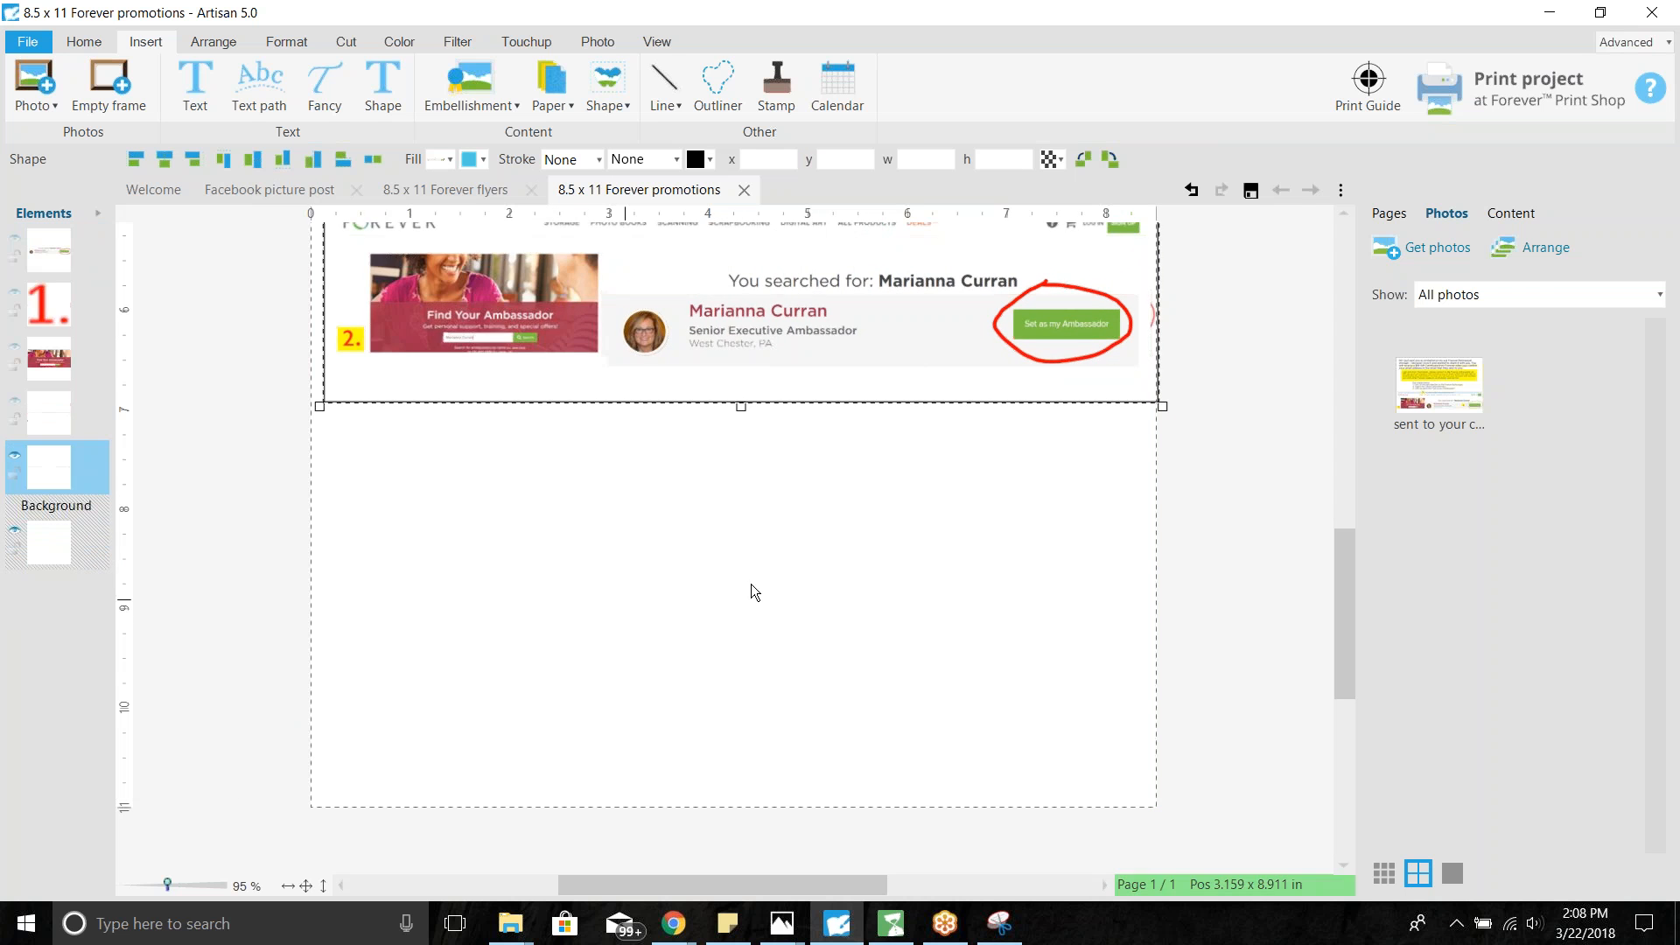
{"action": "left_click_drag", "start_coordinate": [1348, 569], "coordinate": [1347, 471]}
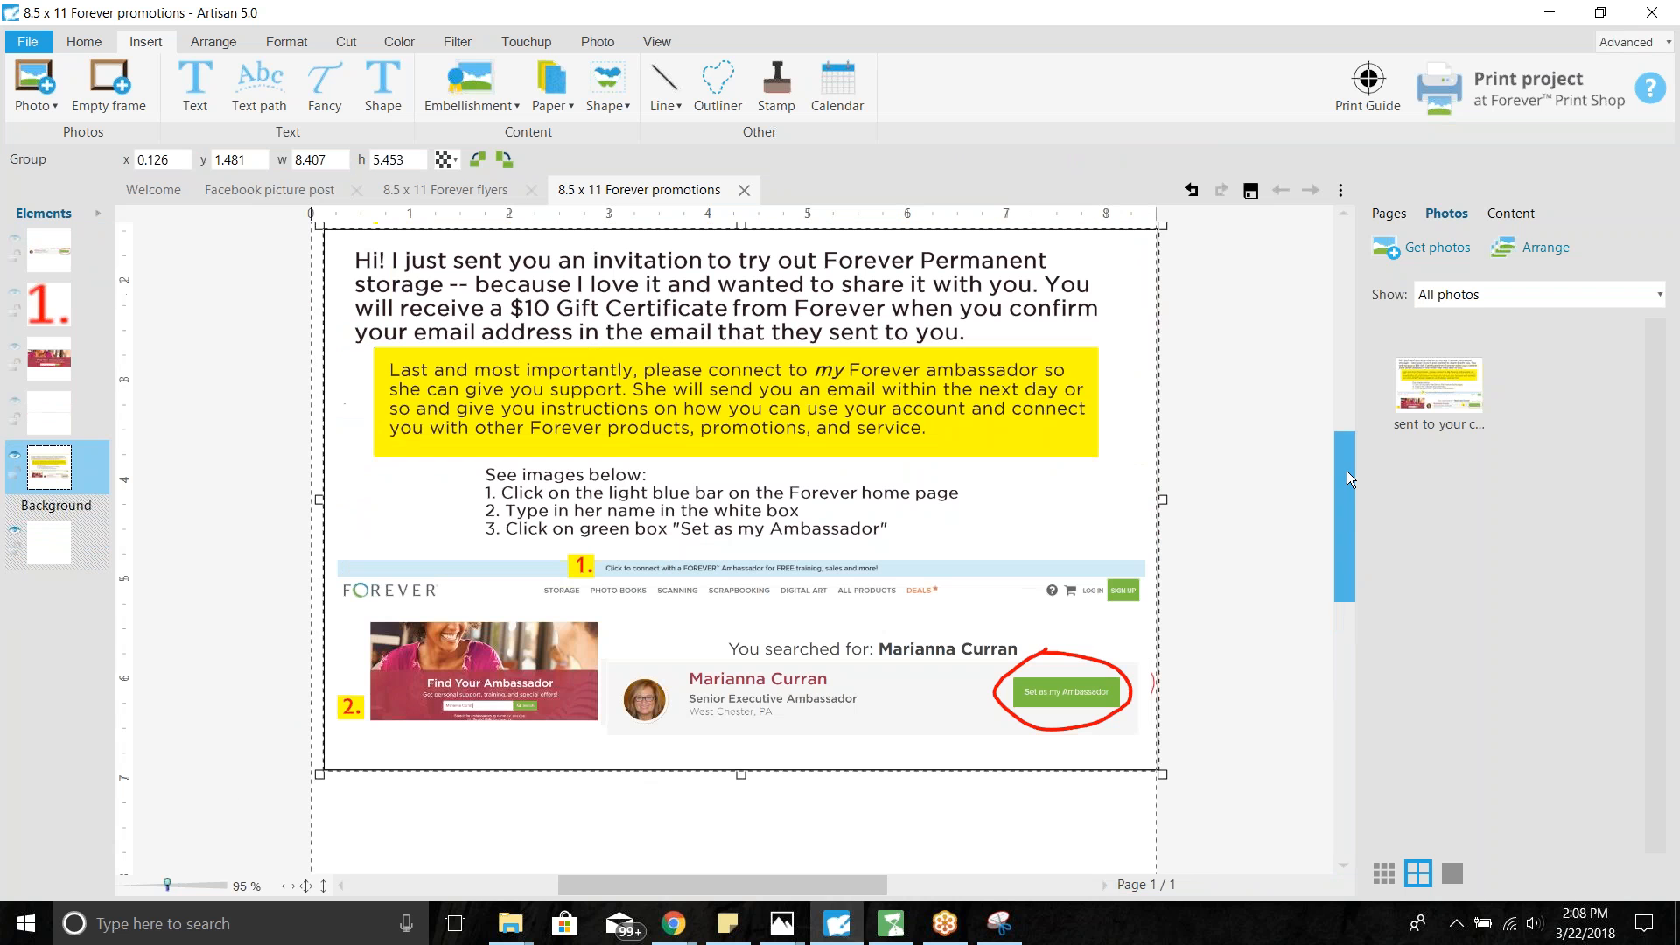
- Export the screenshot group as referral card.png at 300 dpi, overwriting the existing file
{"action": "right_click", "coordinate": [102, 477]}
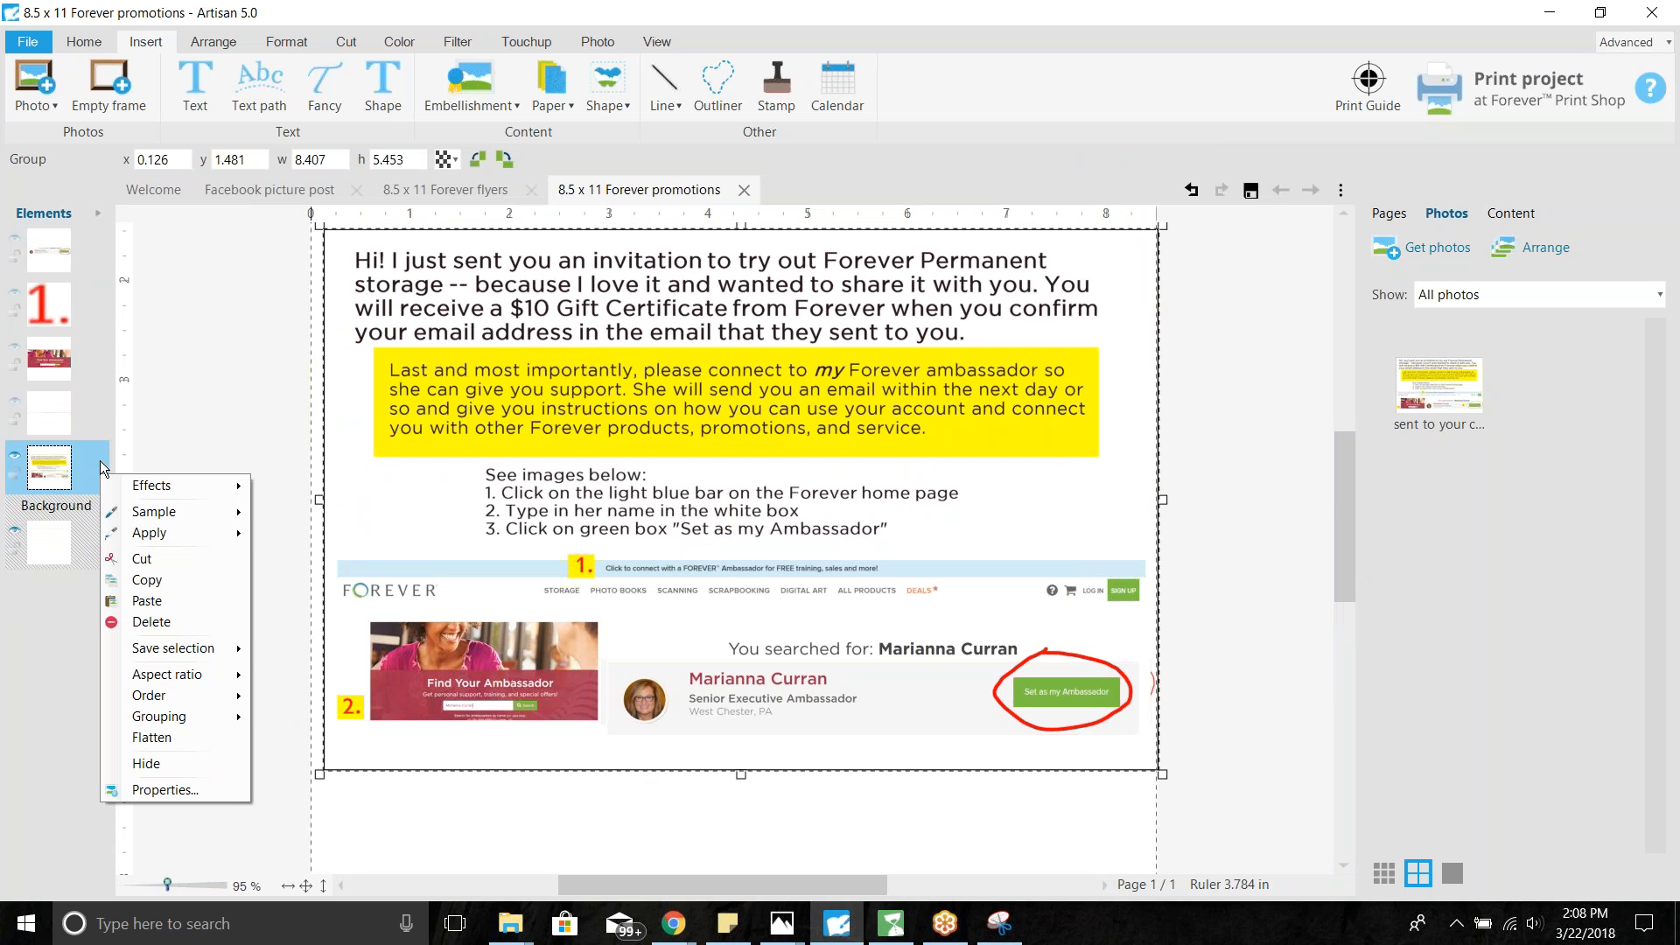
{"action": "mouse_move", "coordinate": [149, 653]}
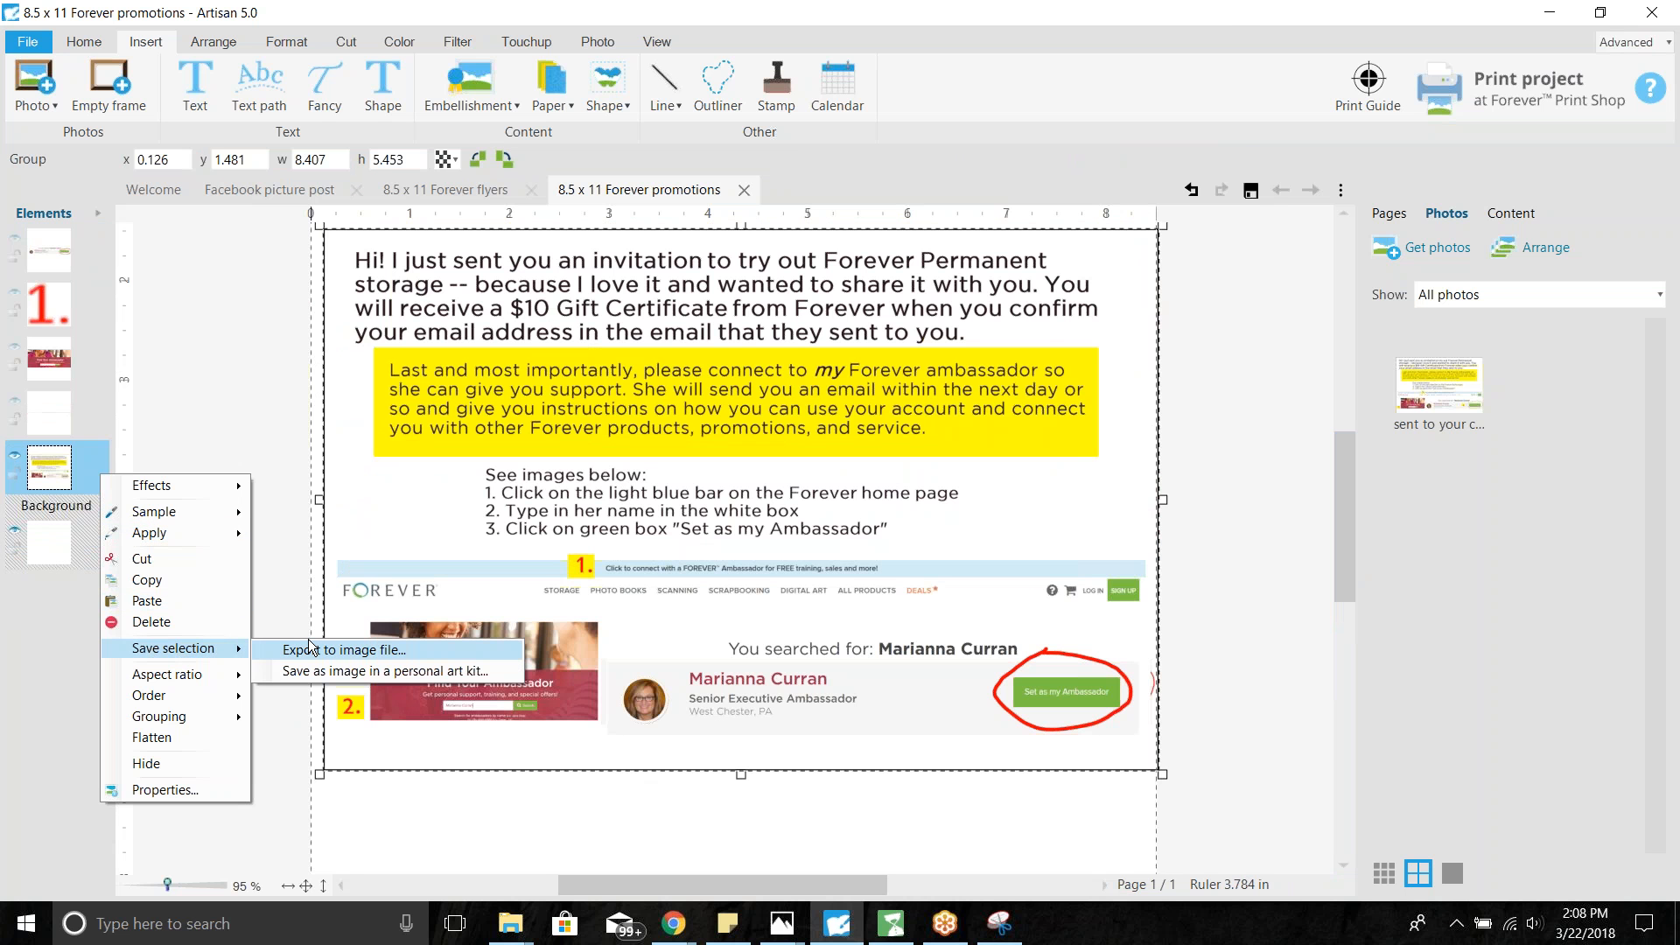
{"action": "left_click", "coordinate": [363, 651]}
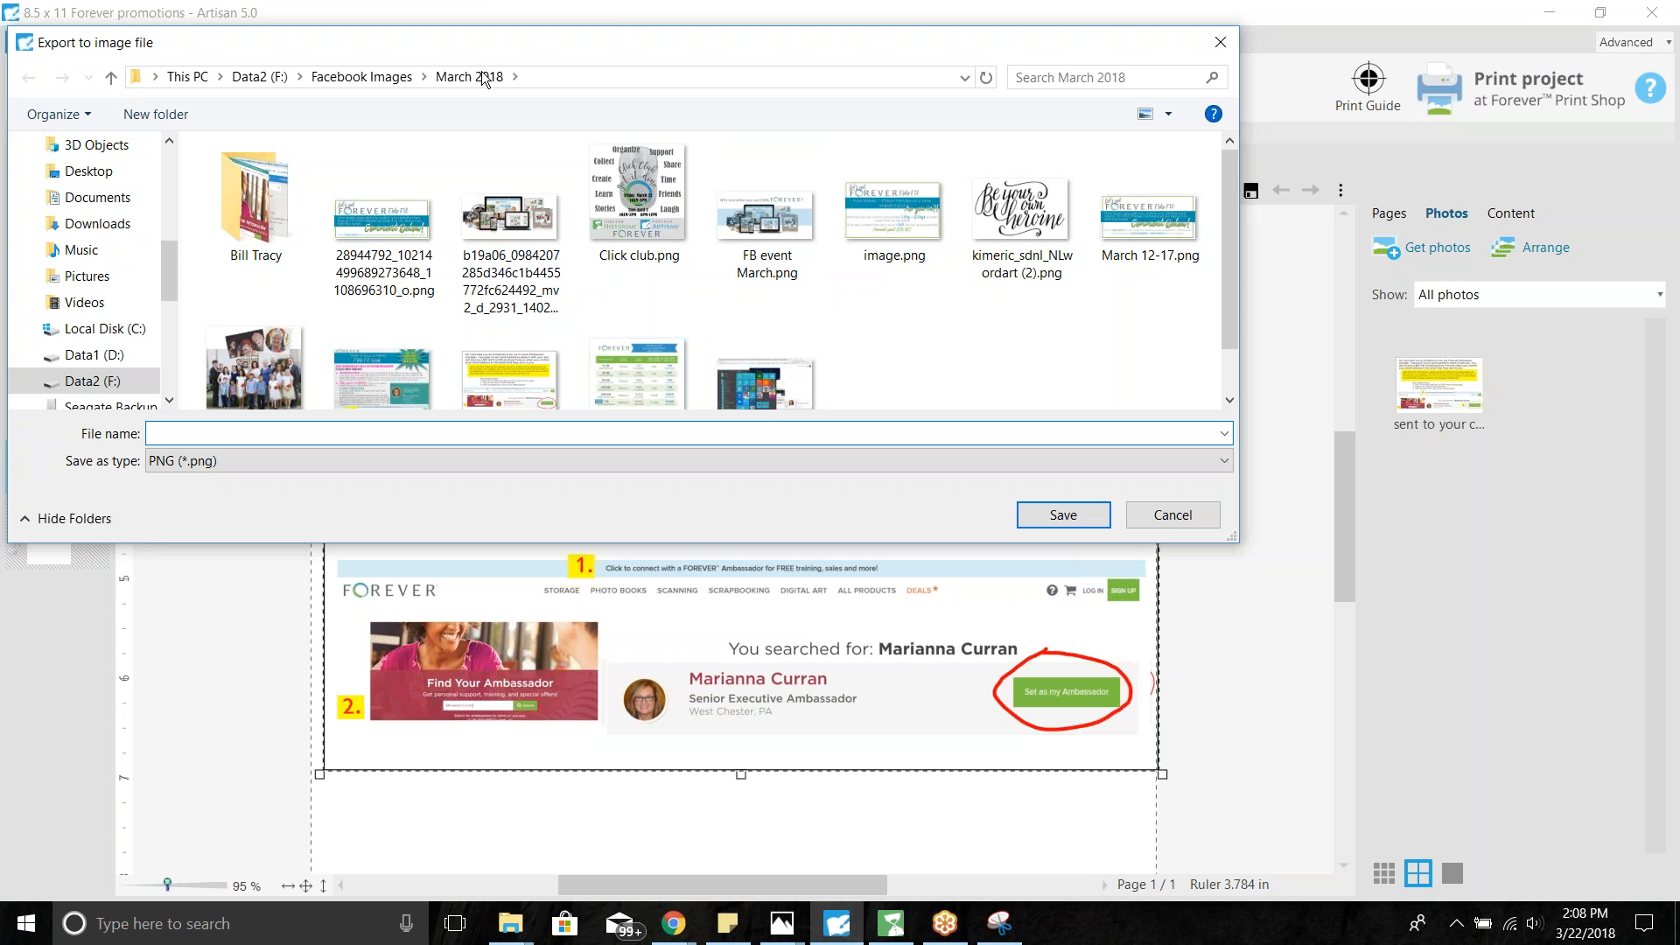
{"action": "left_click", "coordinate": [520, 366]}
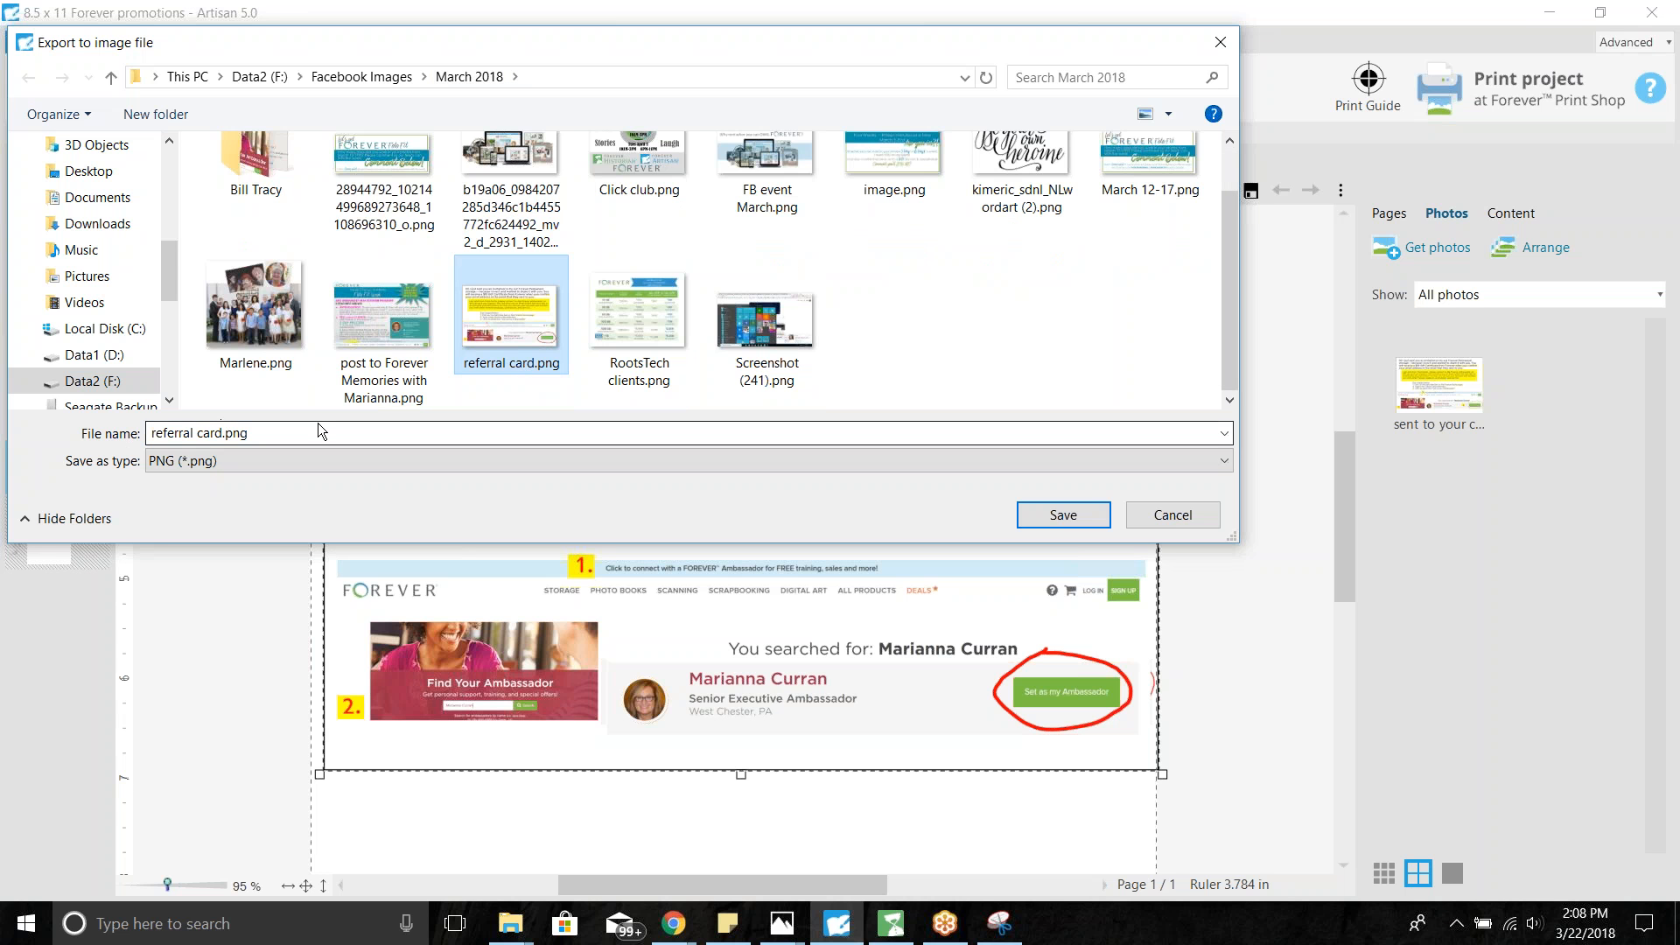
{"action": "left_click", "coordinate": [1063, 513]}
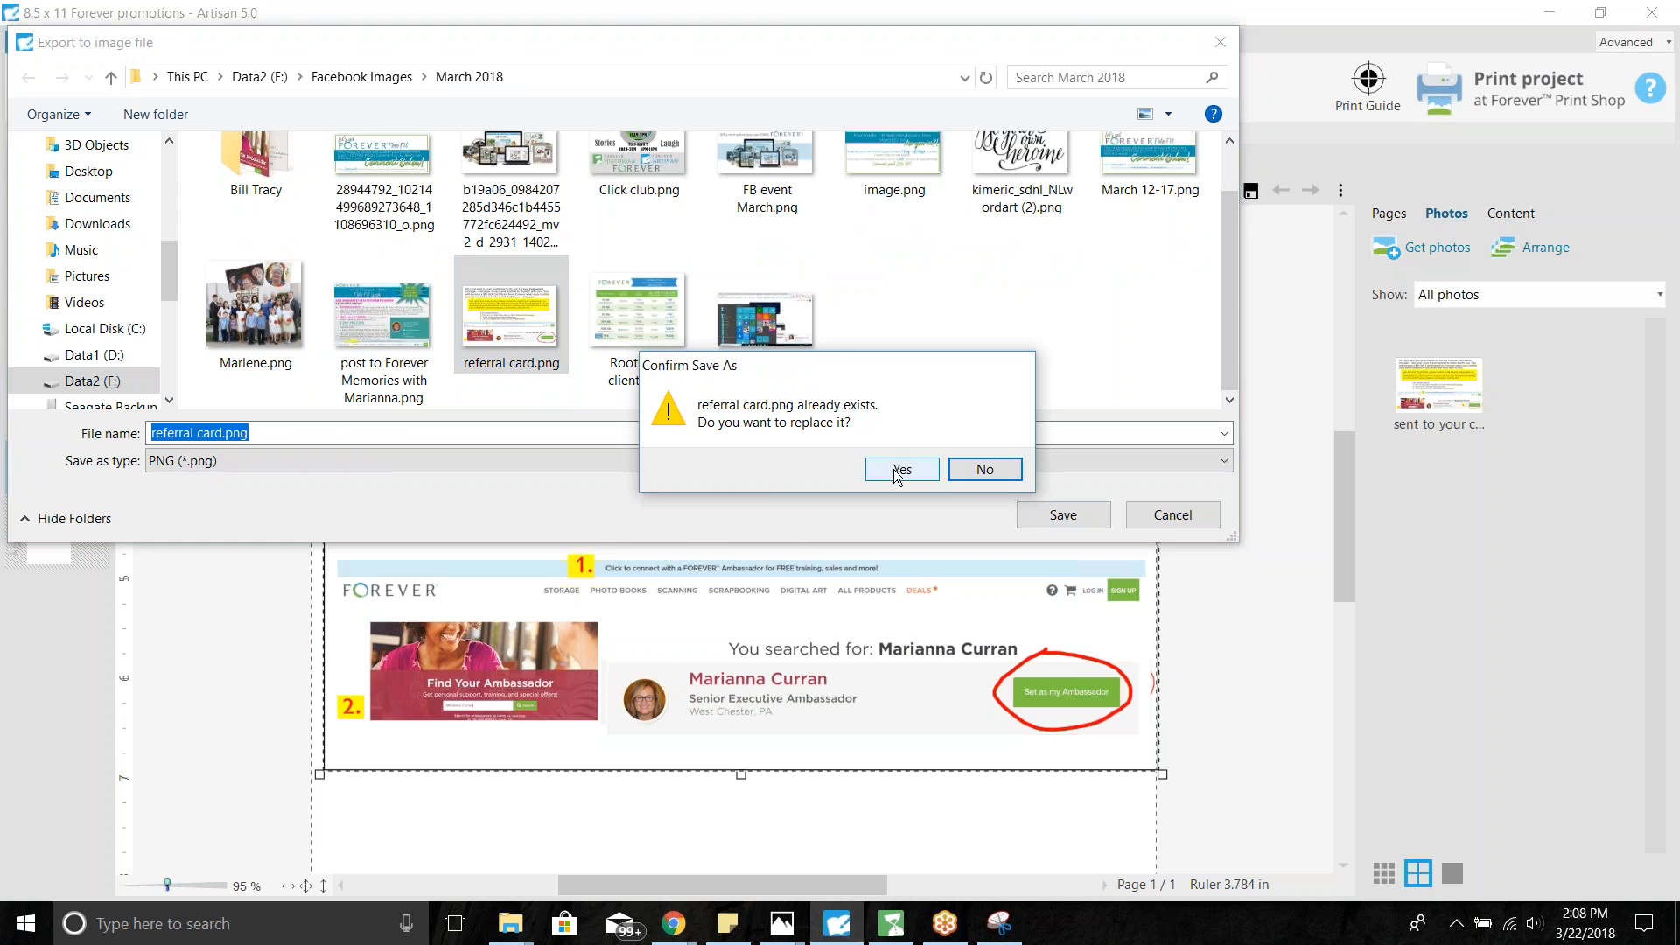
{"action": "left_click", "coordinate": [894, 469]}
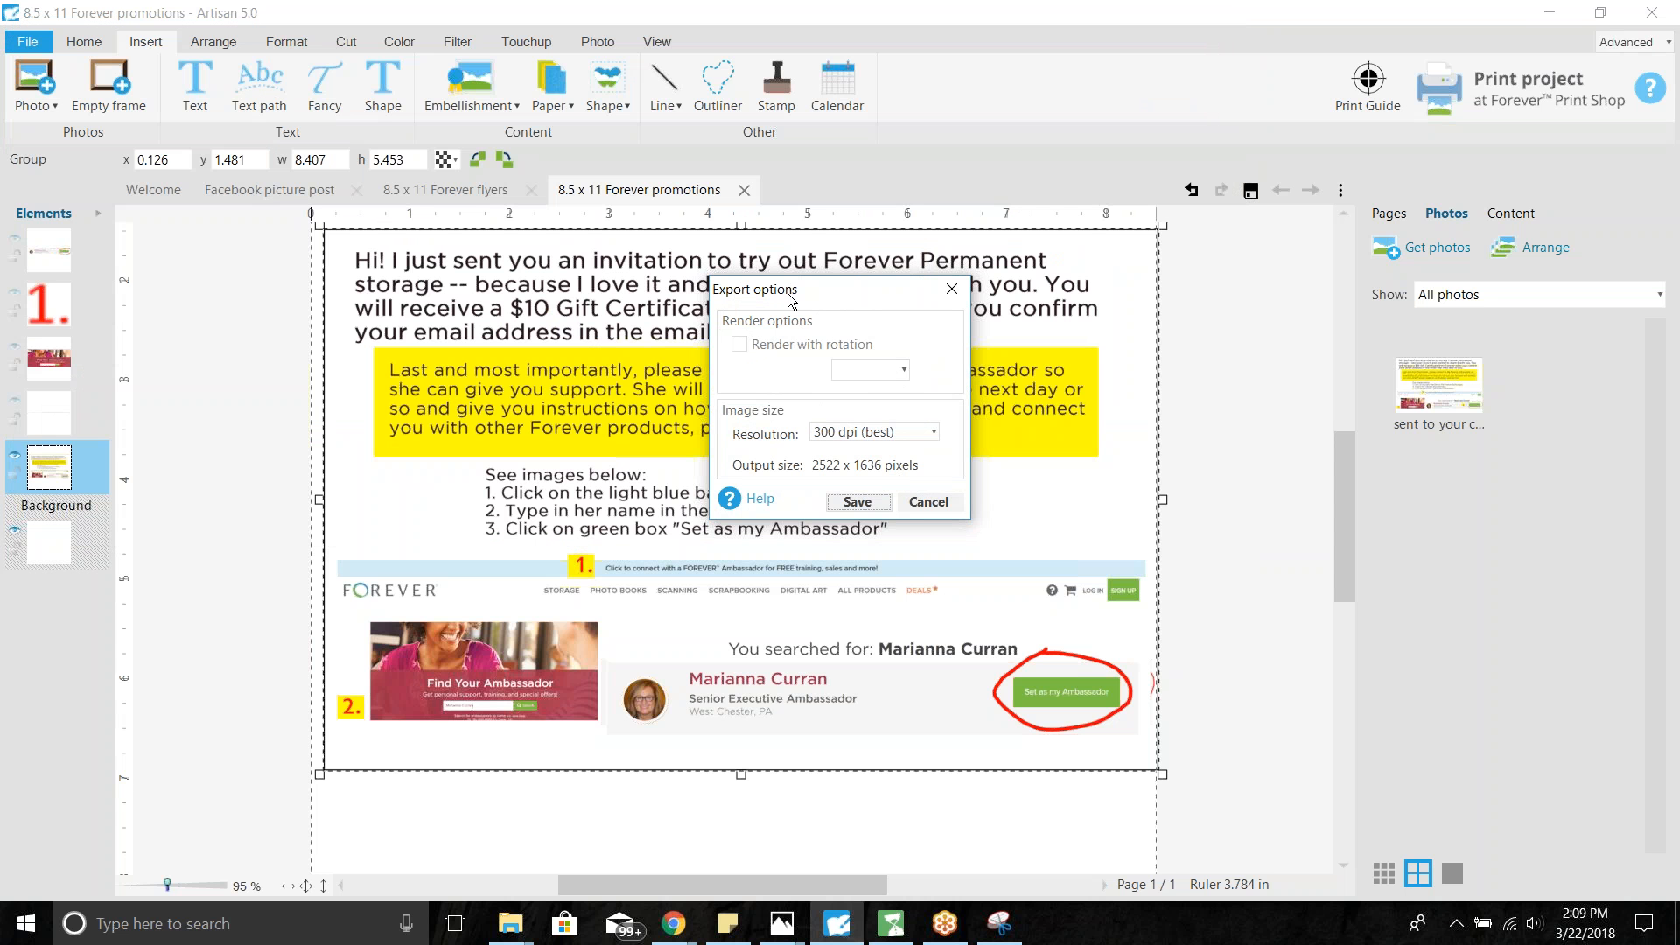
{"action": "left_click", "coordinate": [844, 504]}
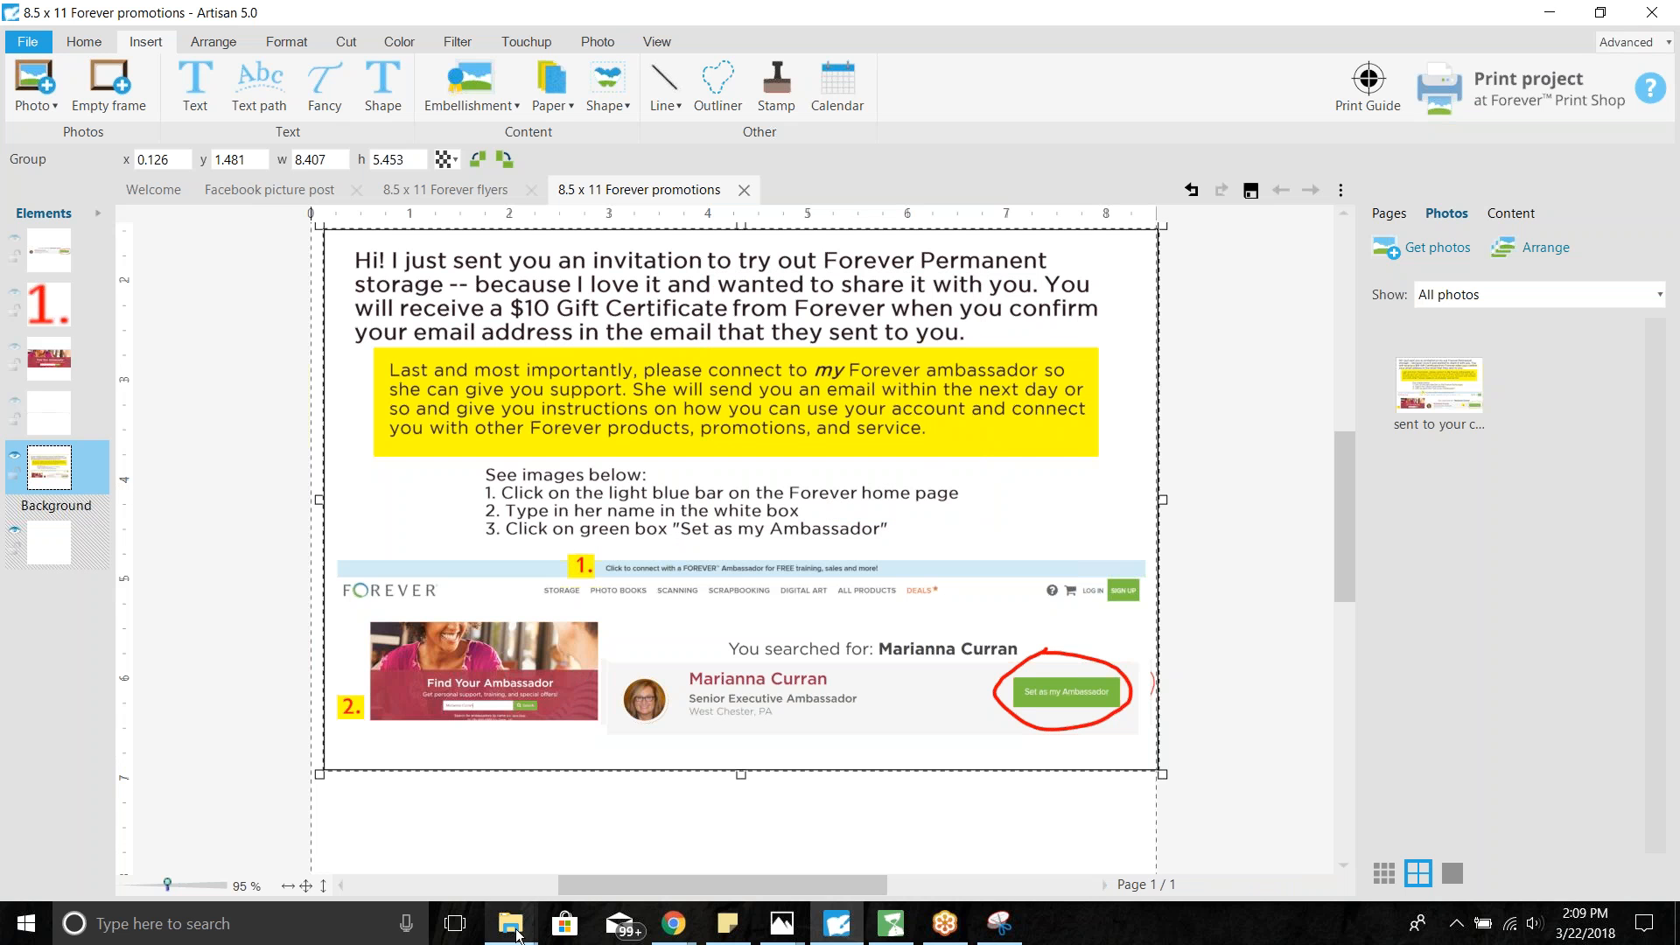
- Bring up Chrome's Gmail inbox tab showing the referral card draft
{"action": "left_click", "coordinate": [673, 924]}
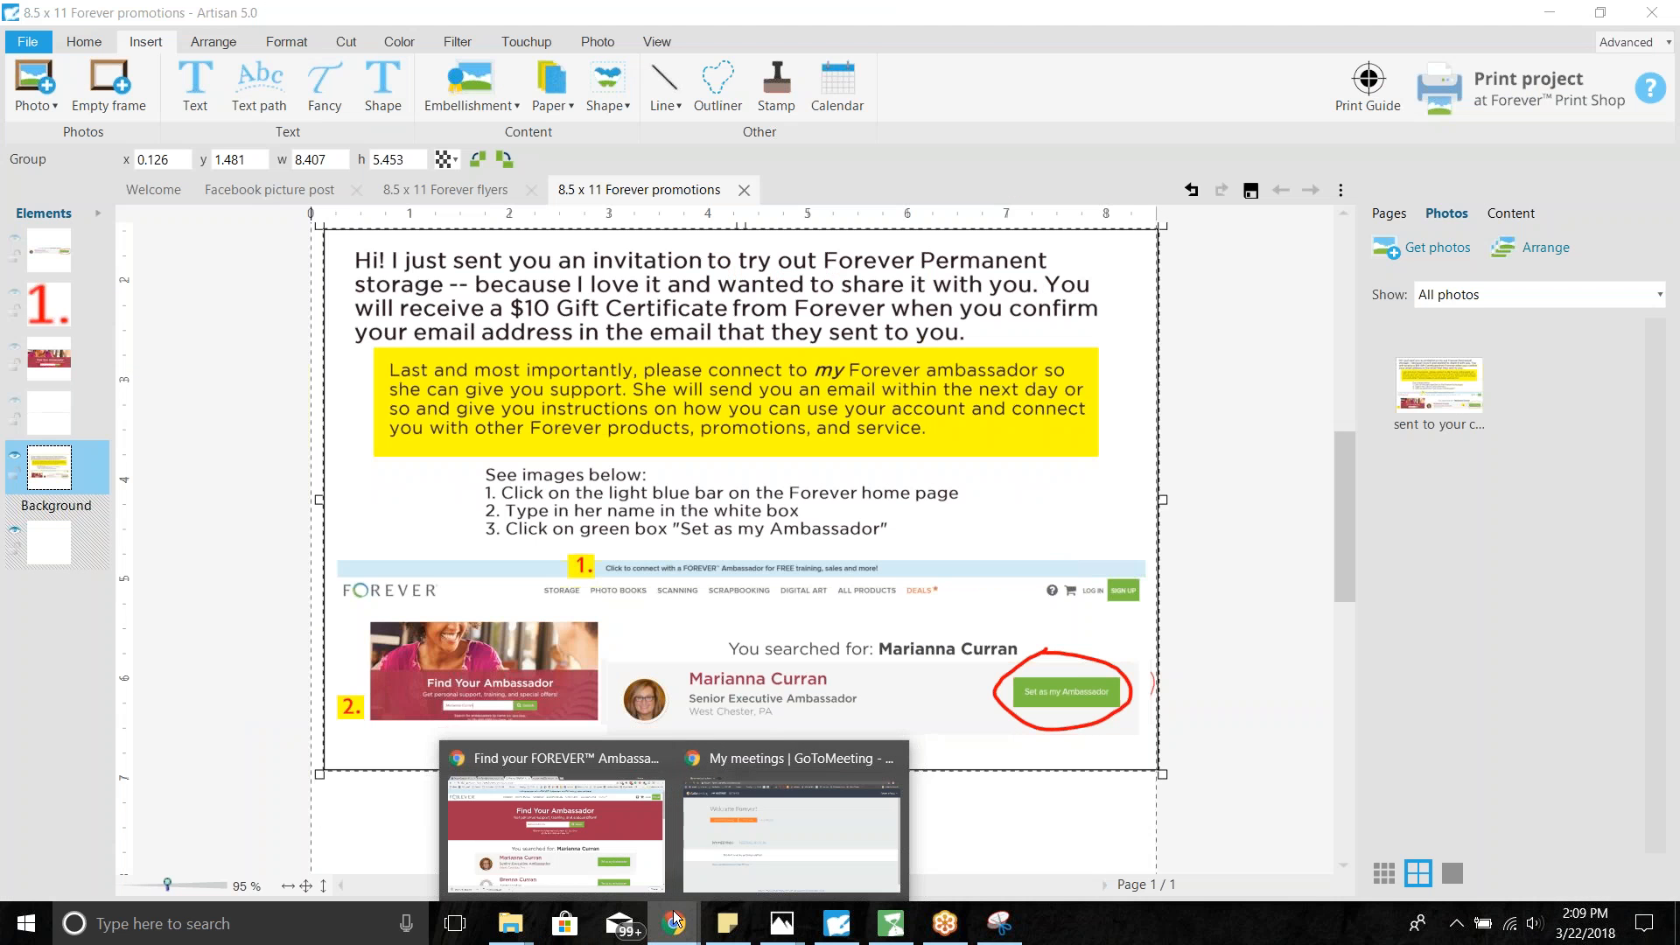
{"action": "left_click", "coordinate": [673, 919]}
{"action": "mouse_move", "coordinate": [673, 919]}
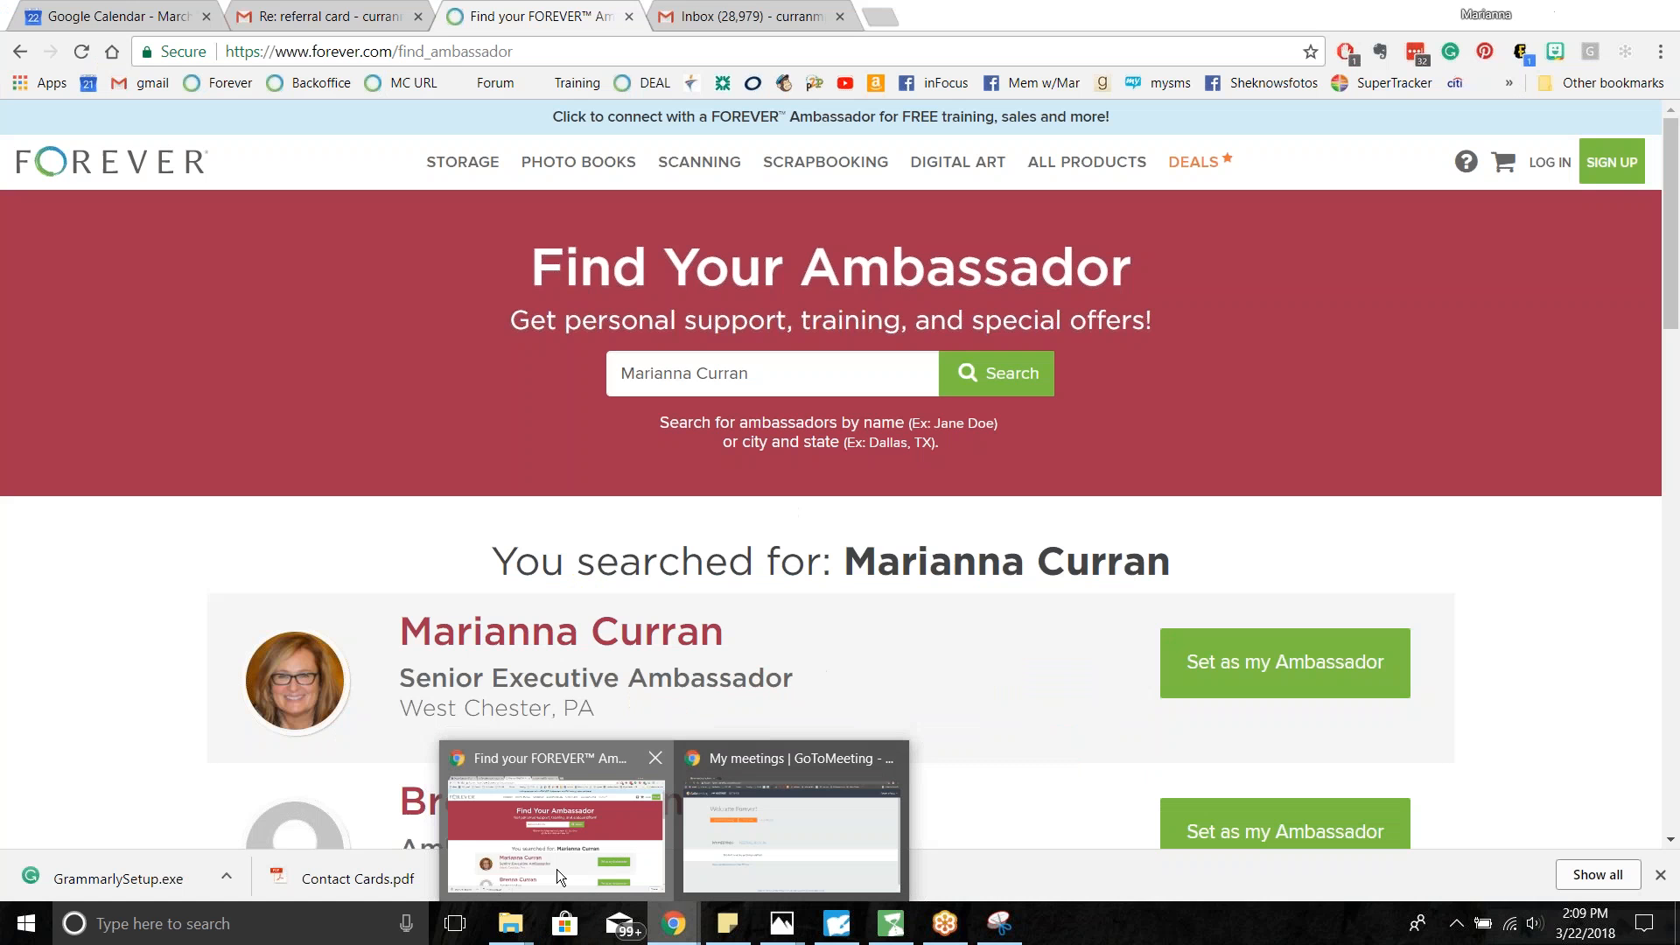
{"action": "left_click", "coordinate": [557, 869]}
{"action": "left_click", "coordinate": [362, 15]}
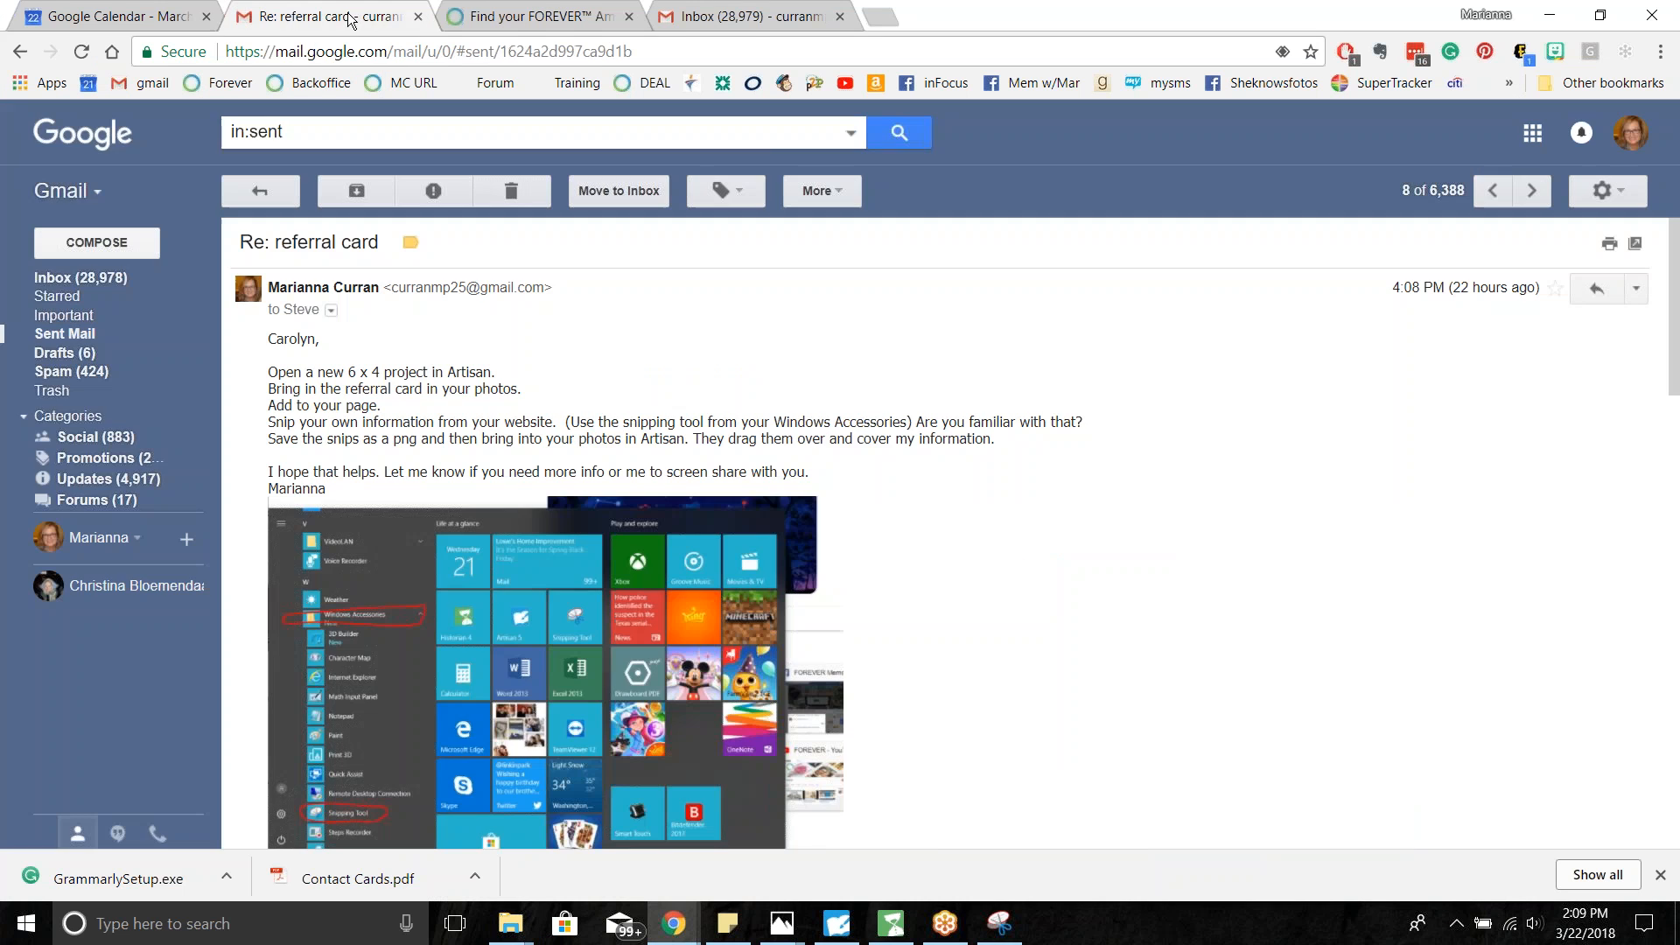
{"action": "left_click", "coordinate": [752, 16]}
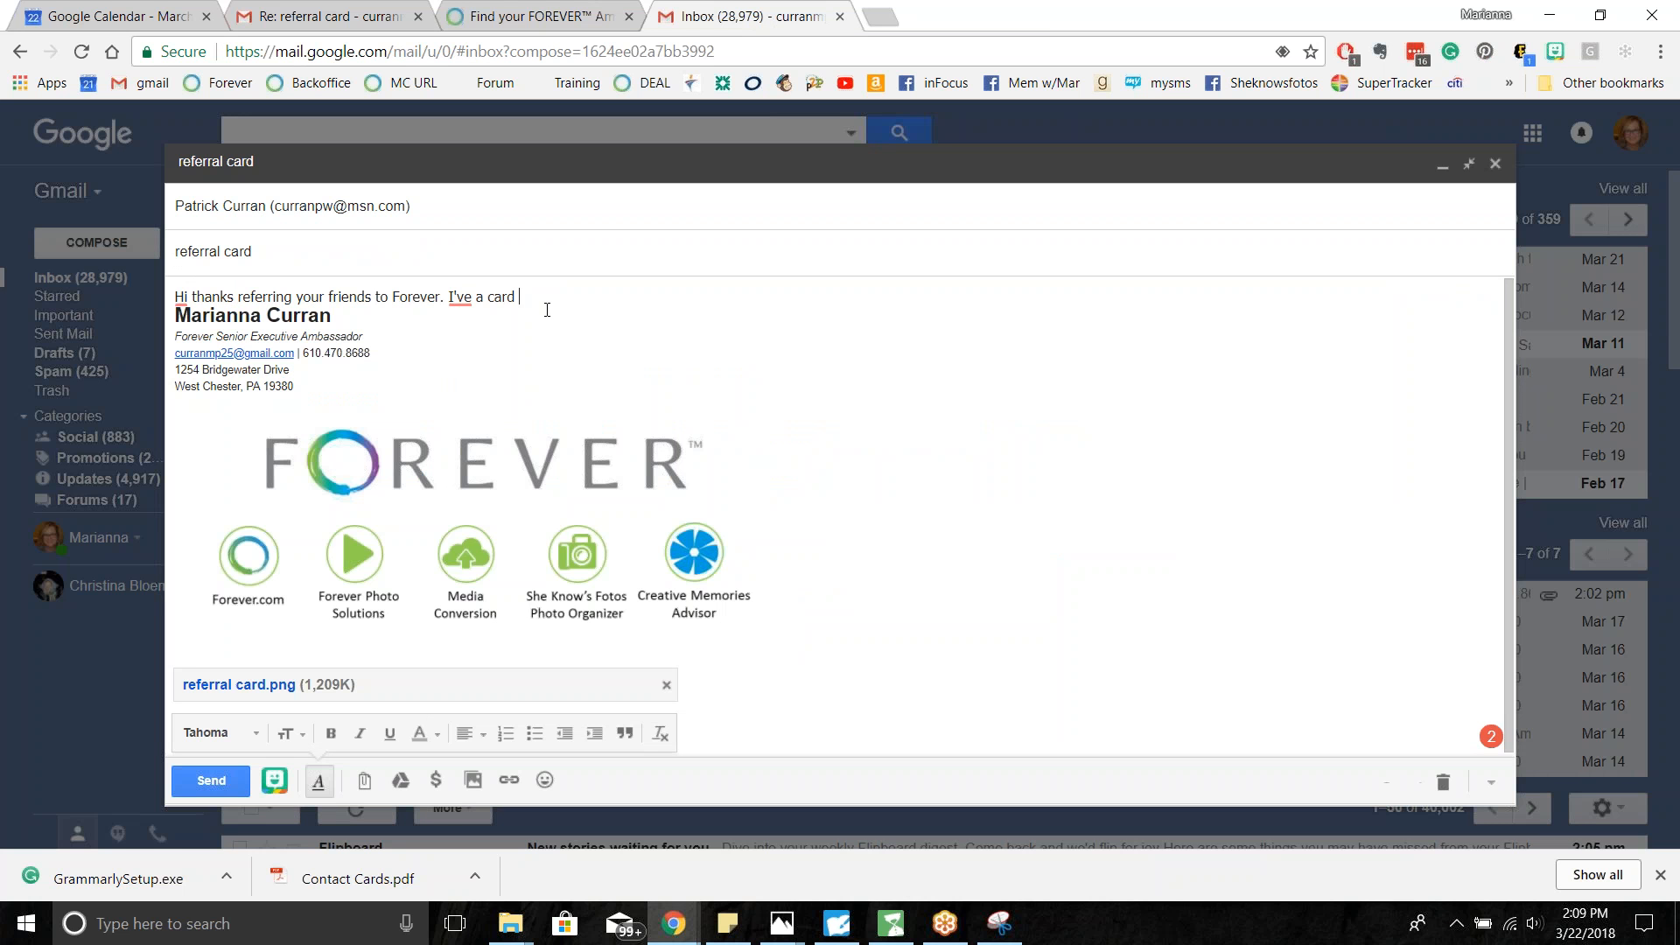
- Attach the newly exported referral card.png to the referral card draft
{"action": "left_click", "coordinate": [357, 780]}
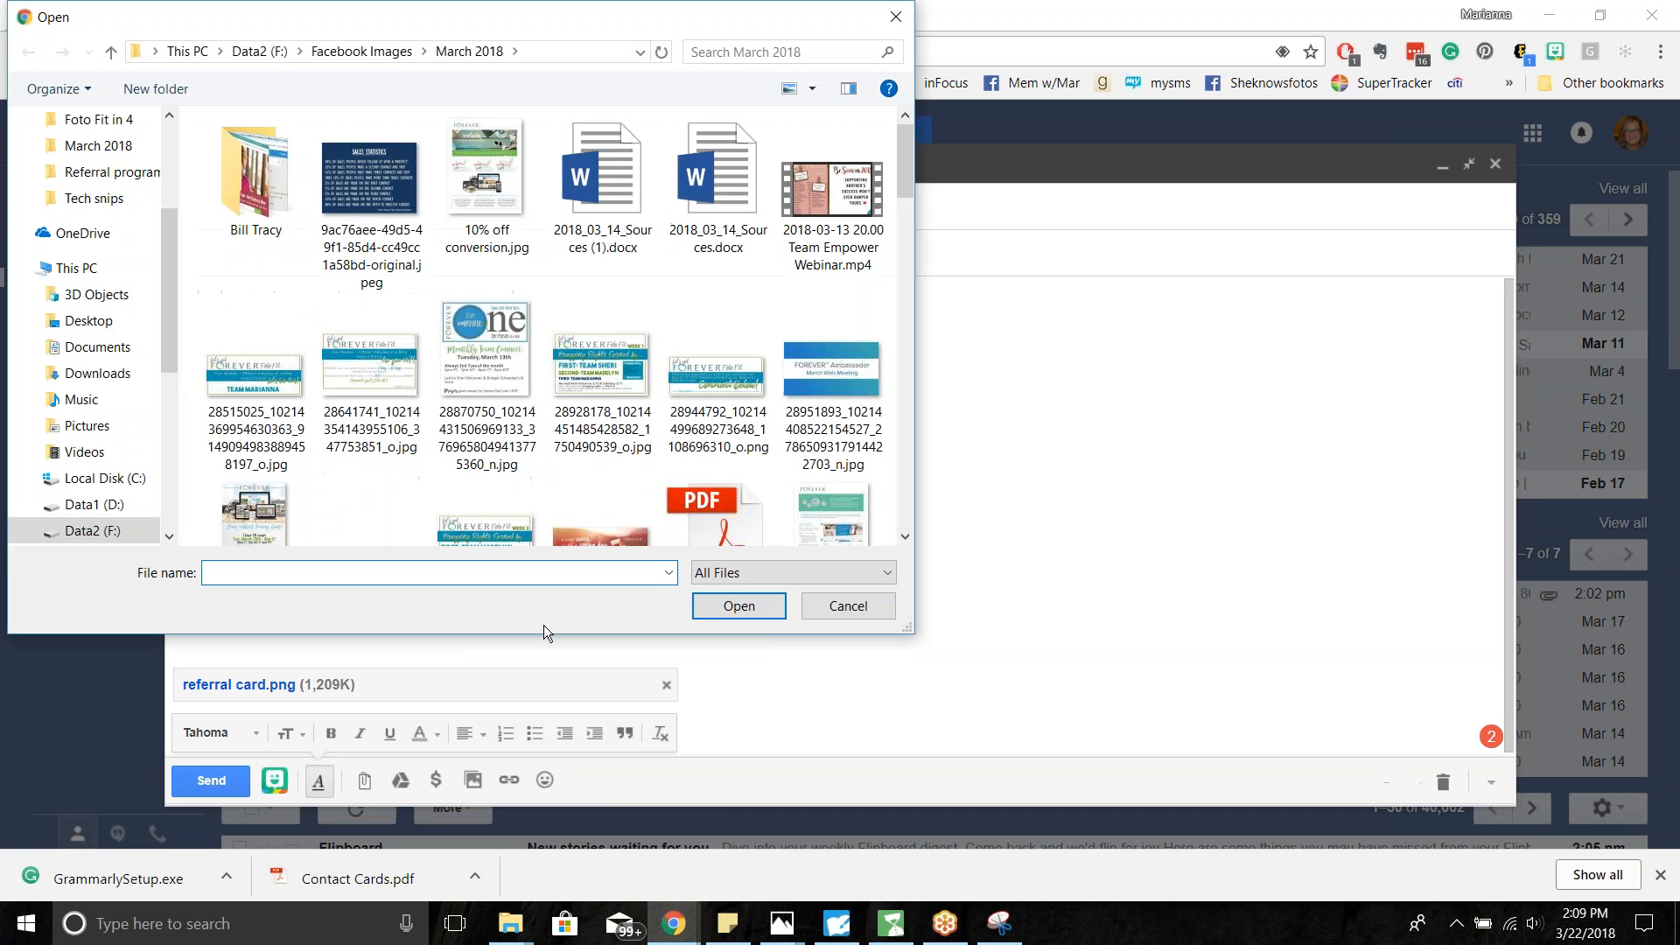
{"action": "scroll", "coordinate": [651, 314], "scroll_direction": "down", "scroll_amount": 5}
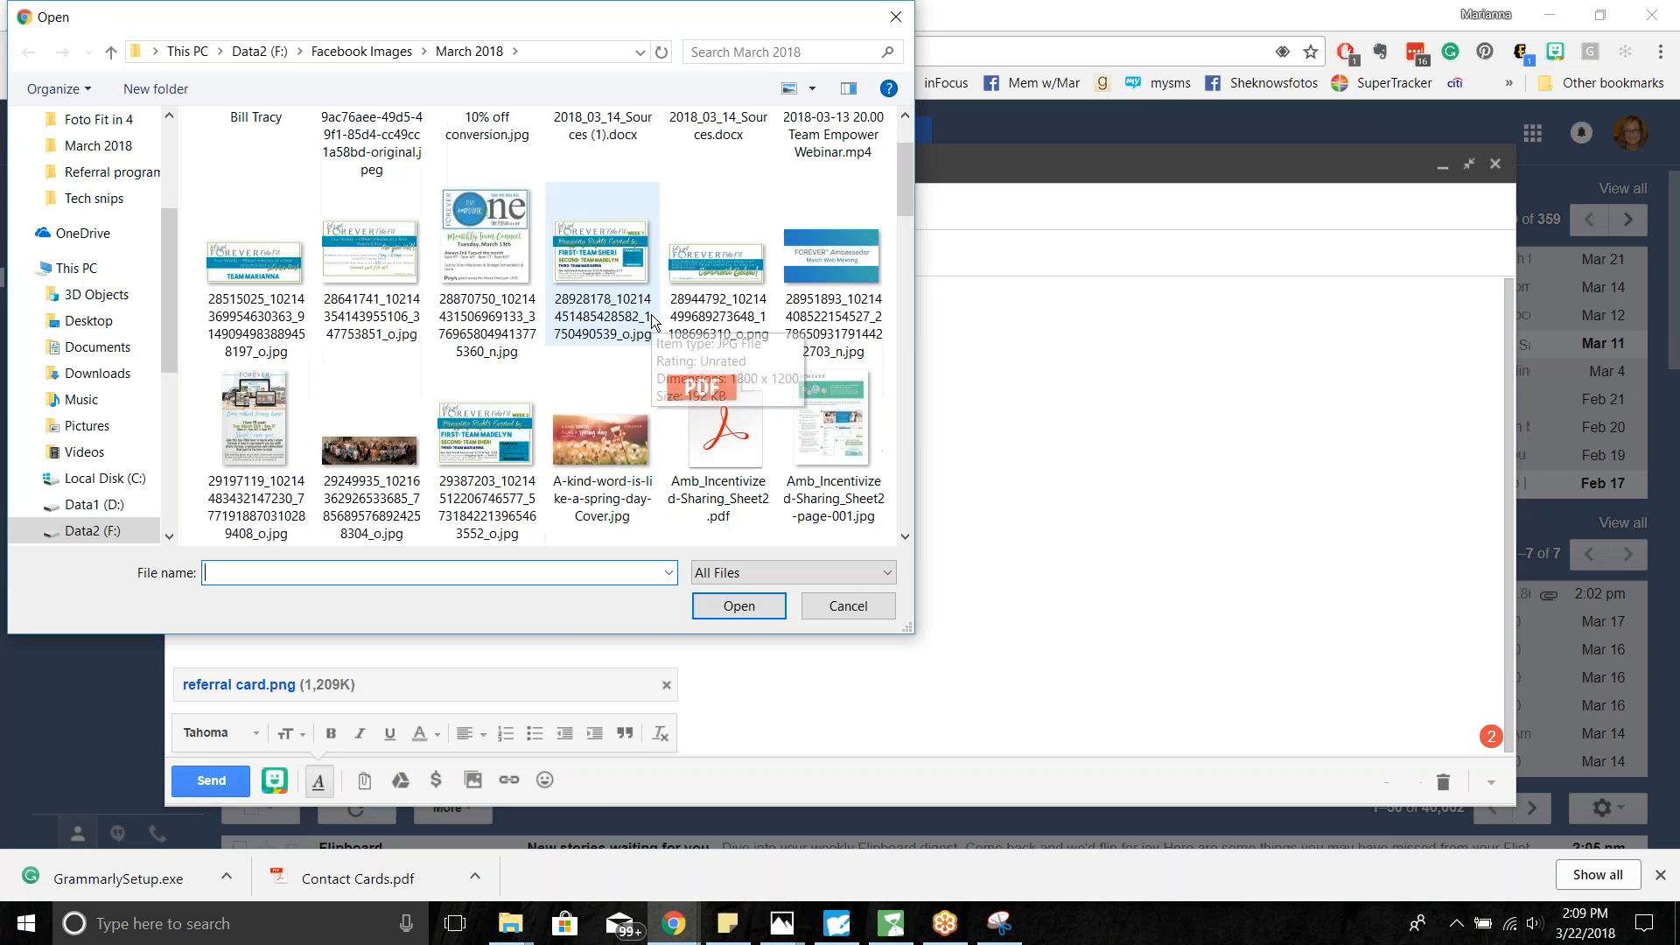
{"action": "scroll", "coordinate": [651, 314], "scroll_direction": "down", "scroll_amount": 8}
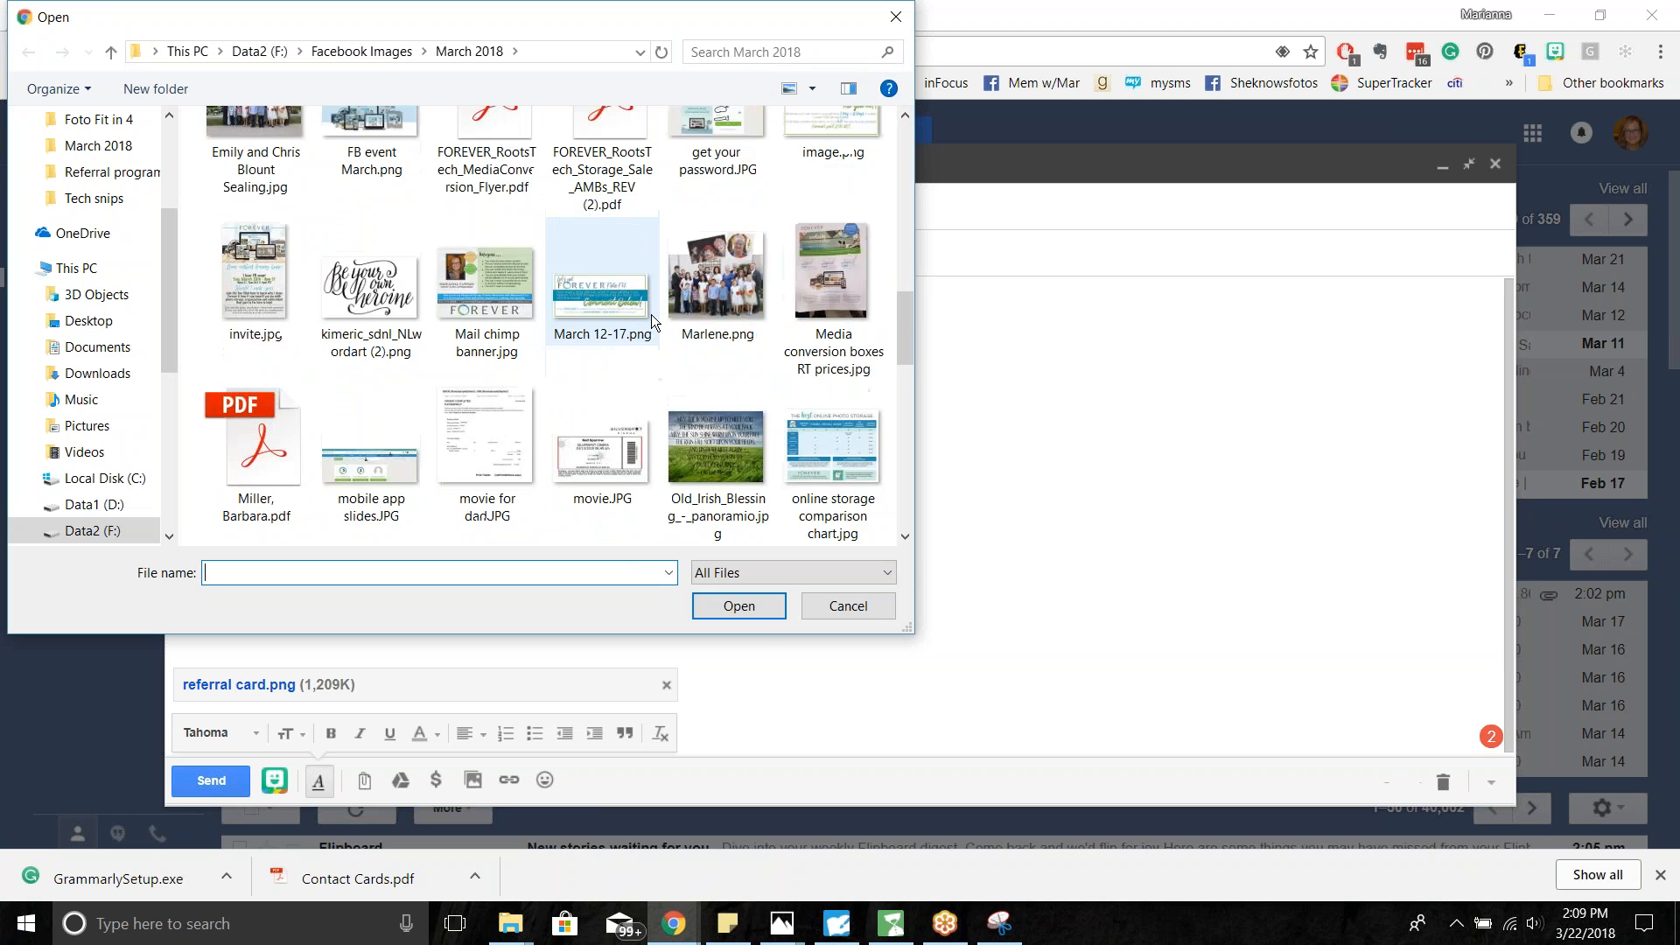
{"action": "scroll", "coordinate": [642, 322], "scroll_direction": "down", "scroll_amount": 2}
{"action": "left_click", "coordinate": [239, 474]}
{"action": "left_click", "coordinate": [732, 604]}
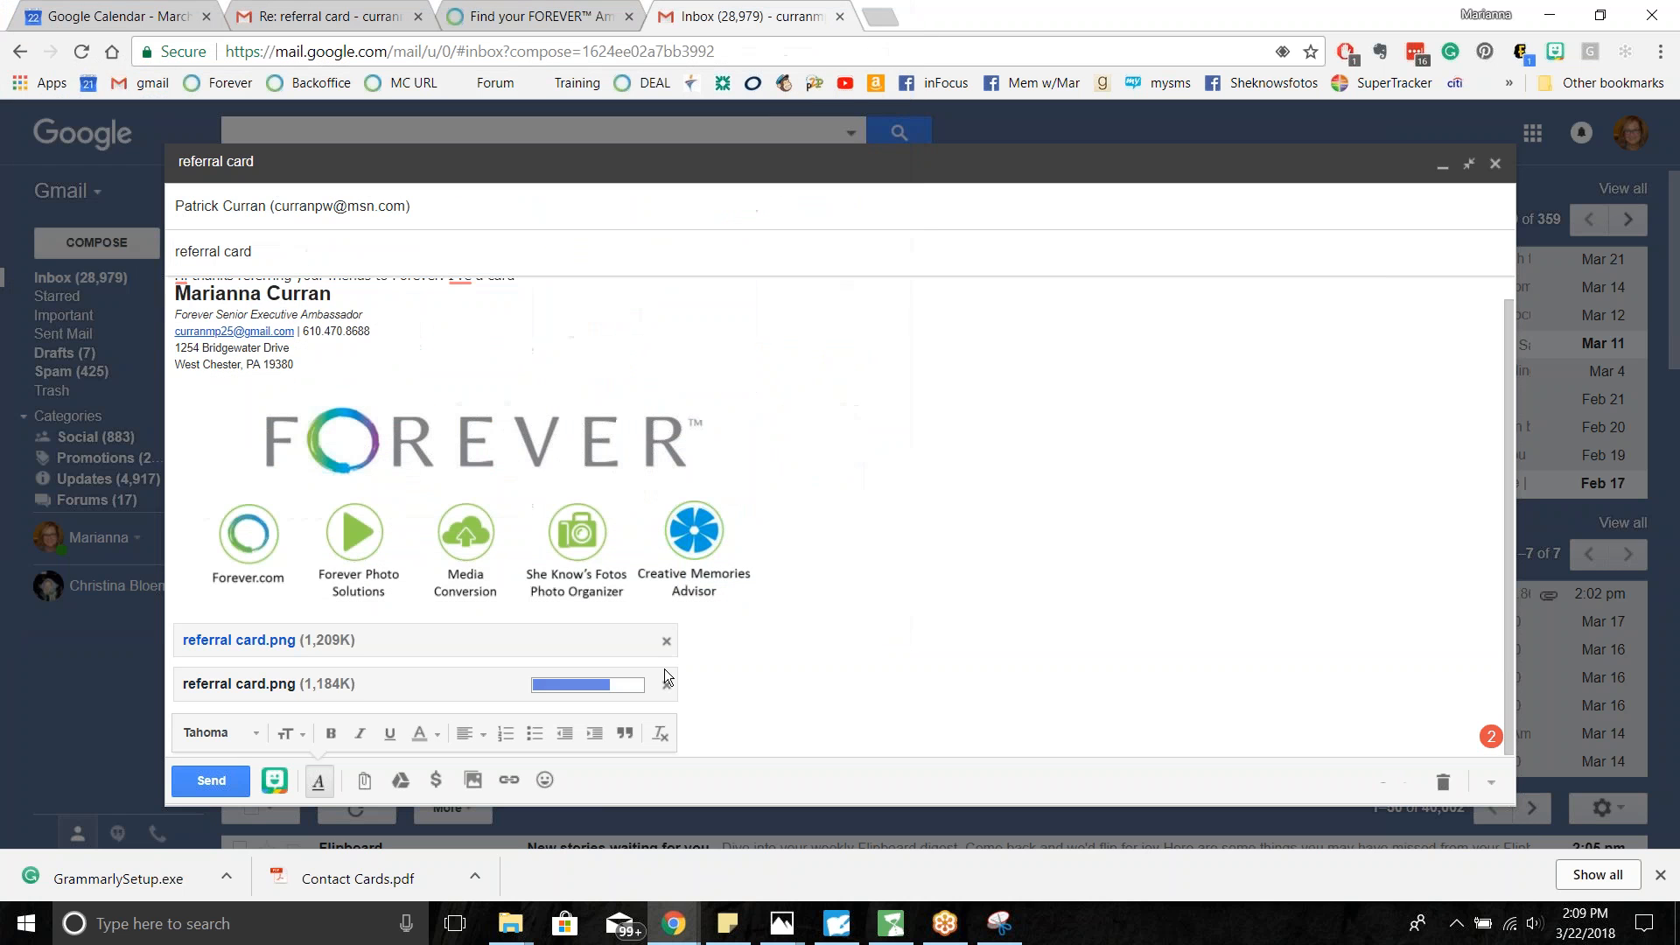